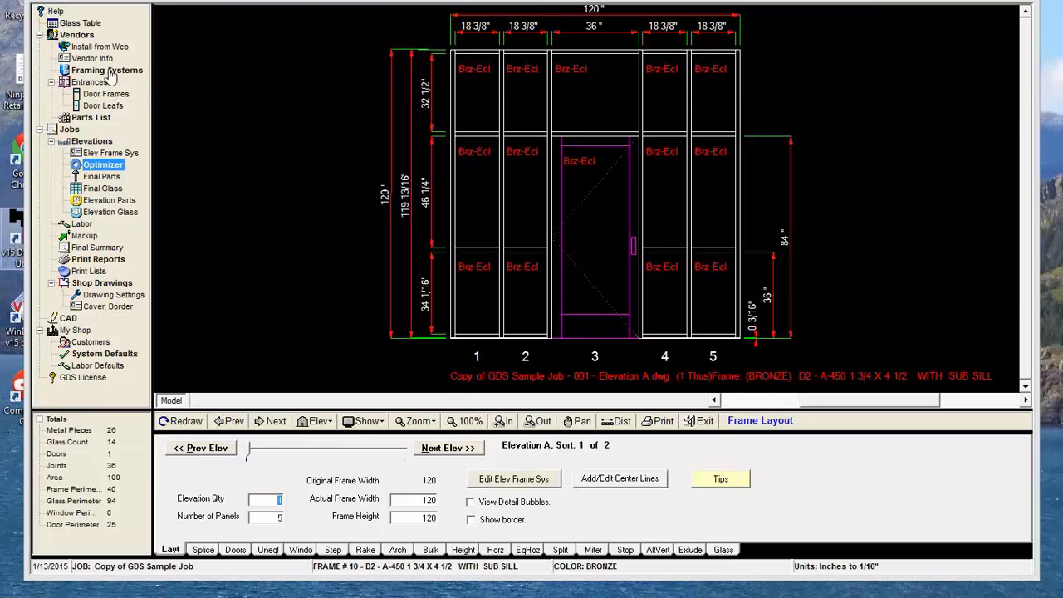
- Open the vendor Tubelite Inc 2014 r3 from the vendor list
{"action": "left_click", "coordinate": [79, 37]}
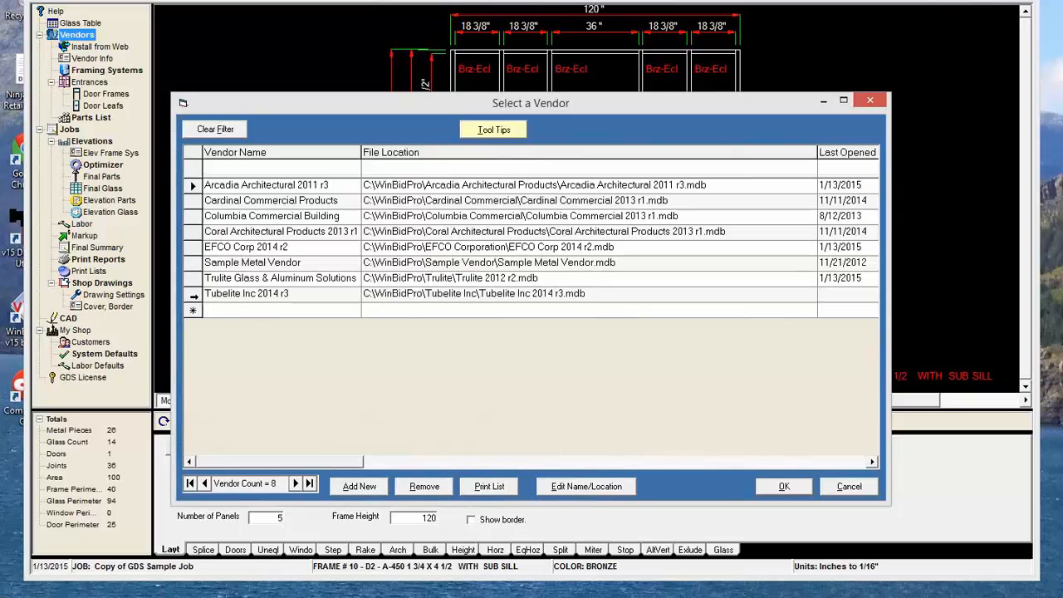
{"action": "double_click", "coordinate": [240, 294]}
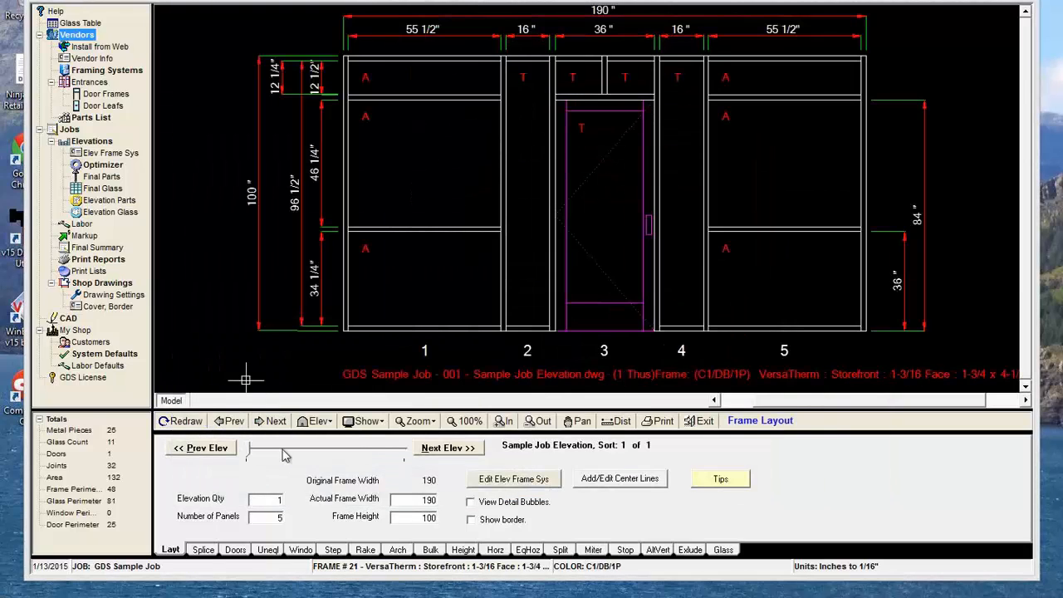
- Add a new elevation named Second with 3 panels, a frame width of 120 and a frame height of 120
{"action": "left_click", "coordinate": [455, 453]}
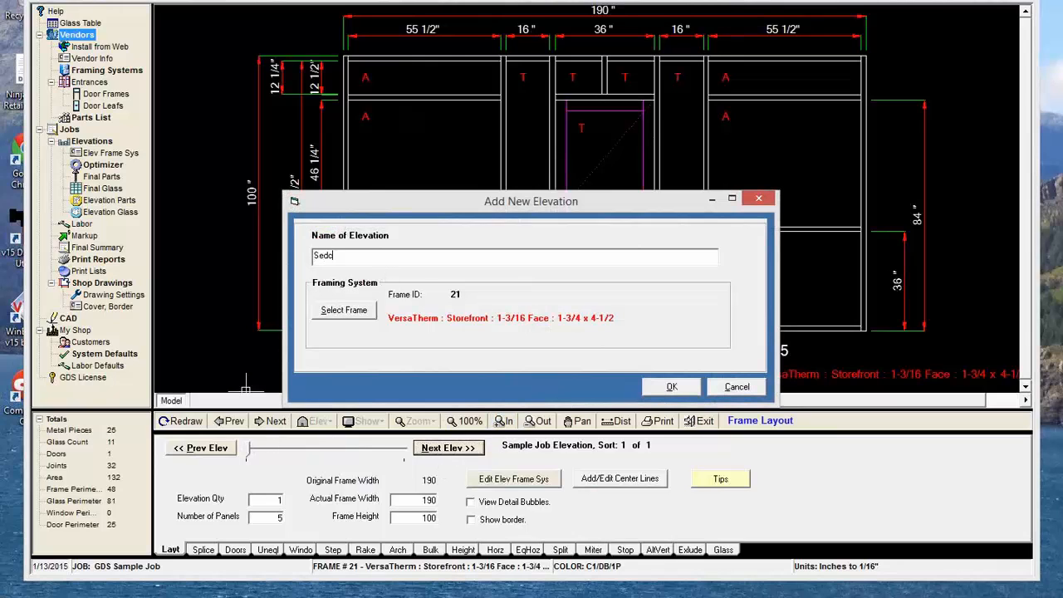
{"action": "type", "text": "Second"}
{"action": "key", "text": "Return"}
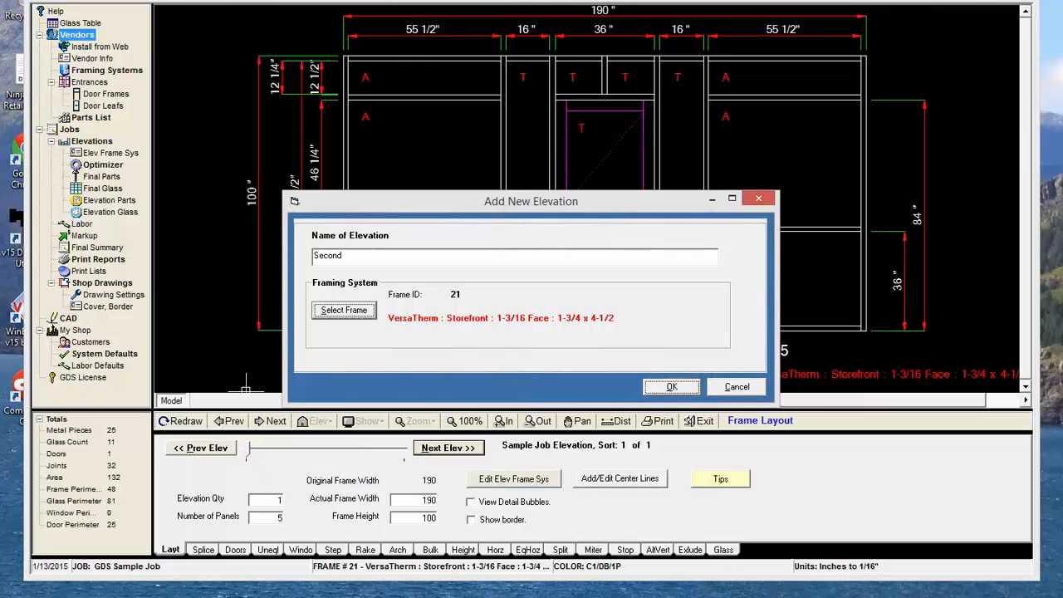
{"action": "key", "text": "Tab"}
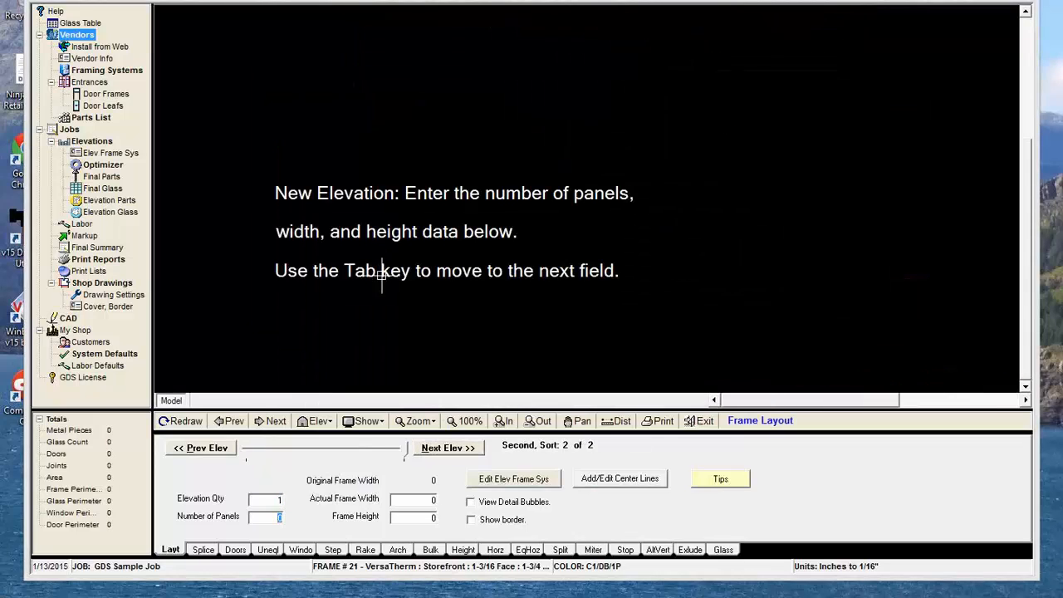
{"action": "type", "text": "120"}
{"action": "key", "text": "Return"}
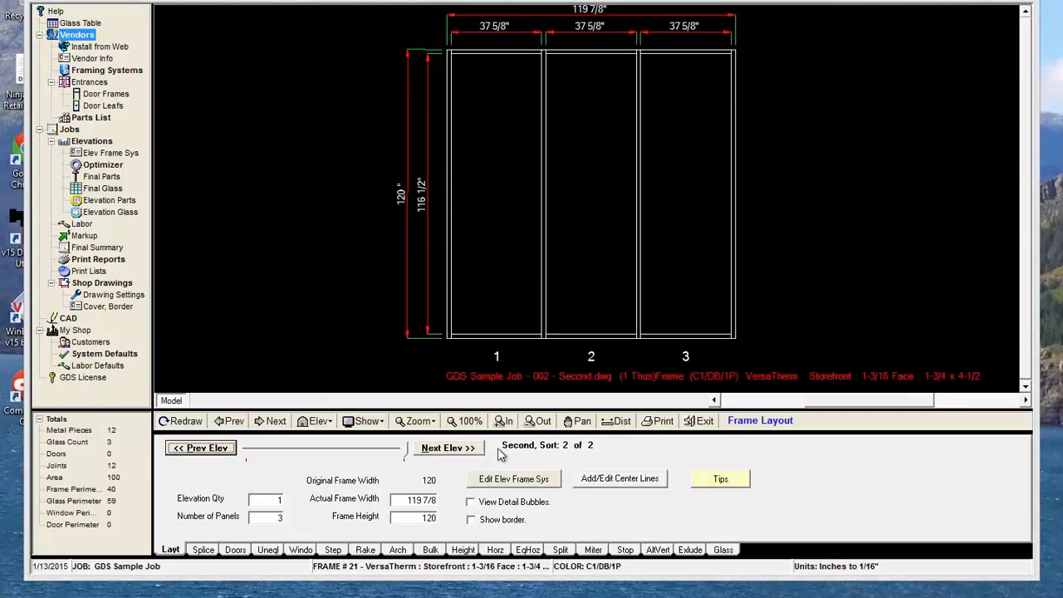
- Assign glass to the whole elevation, then add a Hoz 1 horizontal at a height of 84 for all panels
{"action": "left_click", "coordinate": [723, 548]}
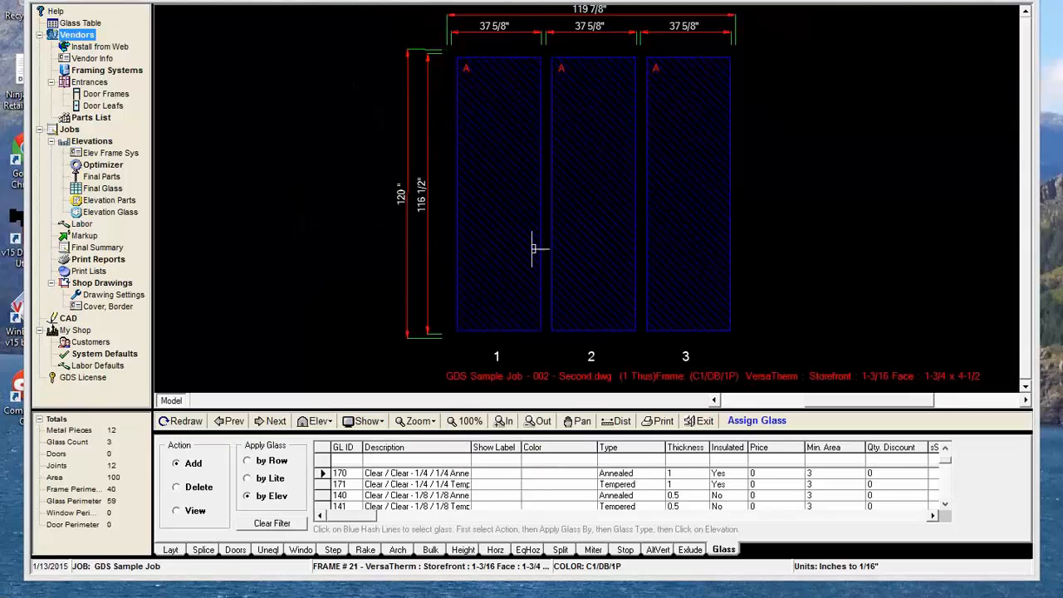
{"action": "left_click", "coordinate": [170, 550]}
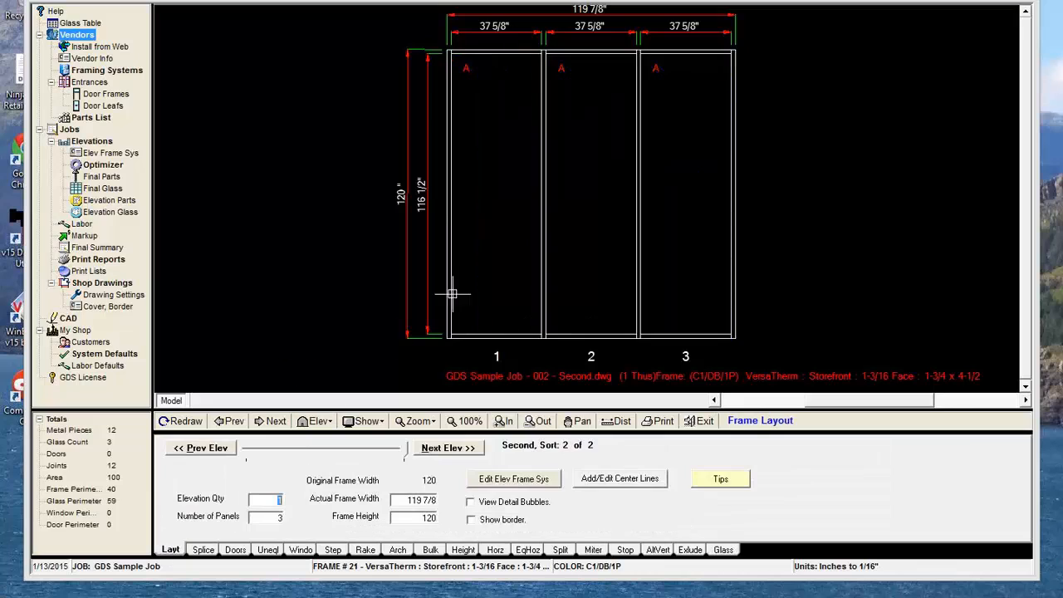
{"action": "left_click", "coordinate": [498, 550]}
{"action": "left_click", "coordinate": [186, 450]}
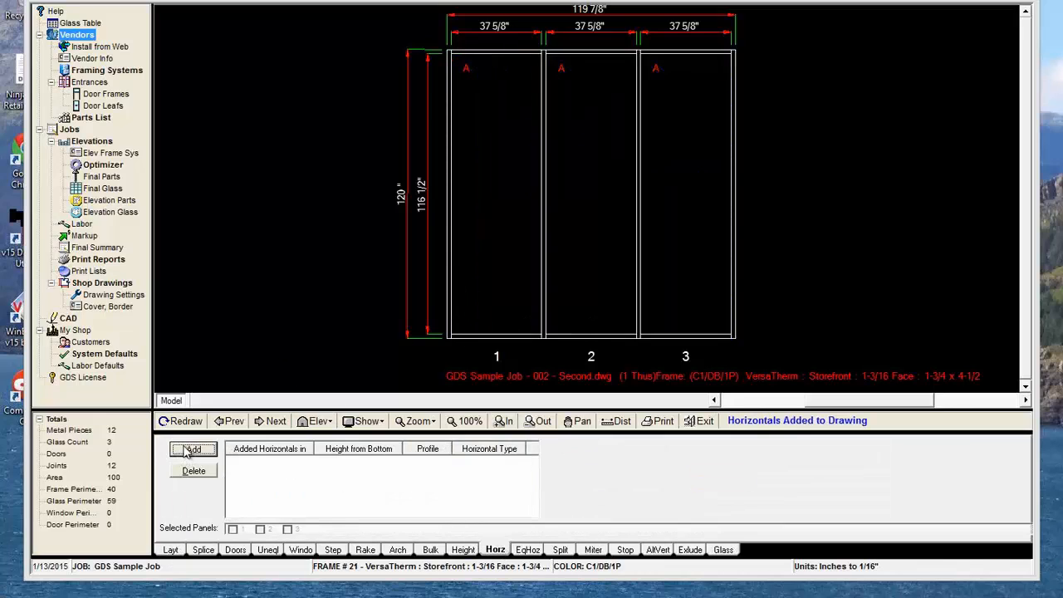
{"action": "type", "text": "84"}
{"action": "key", "text": "Return"}
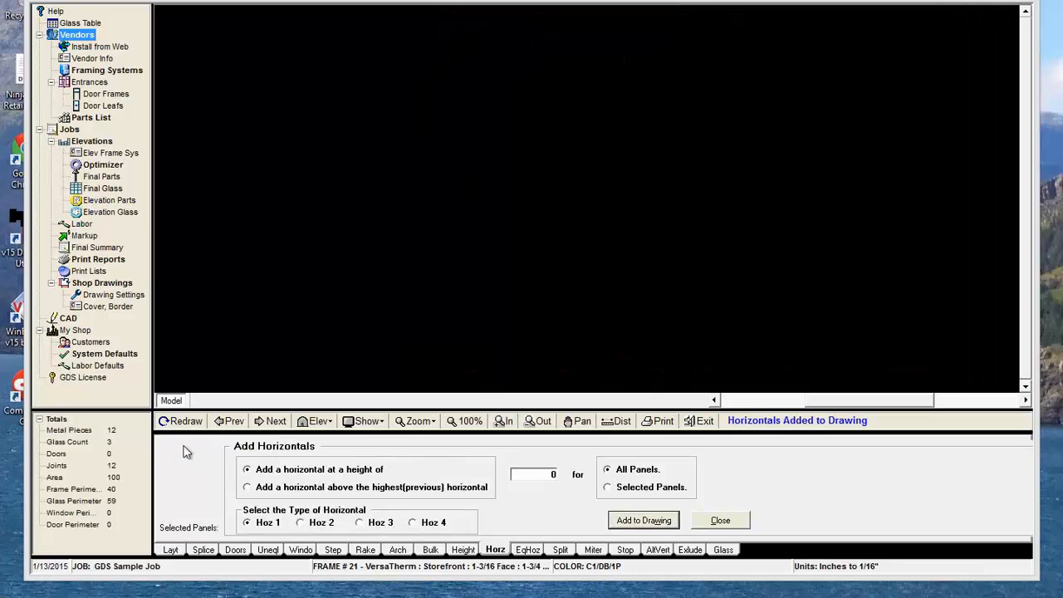
- Assign the 1/4 clear annealed glass, GL ID 170, to all lites above and below the horizontal
{"action": "left_click", "coordinate": [727, 551]}
{"action": "left_click", "coordinate": [660, 90]}
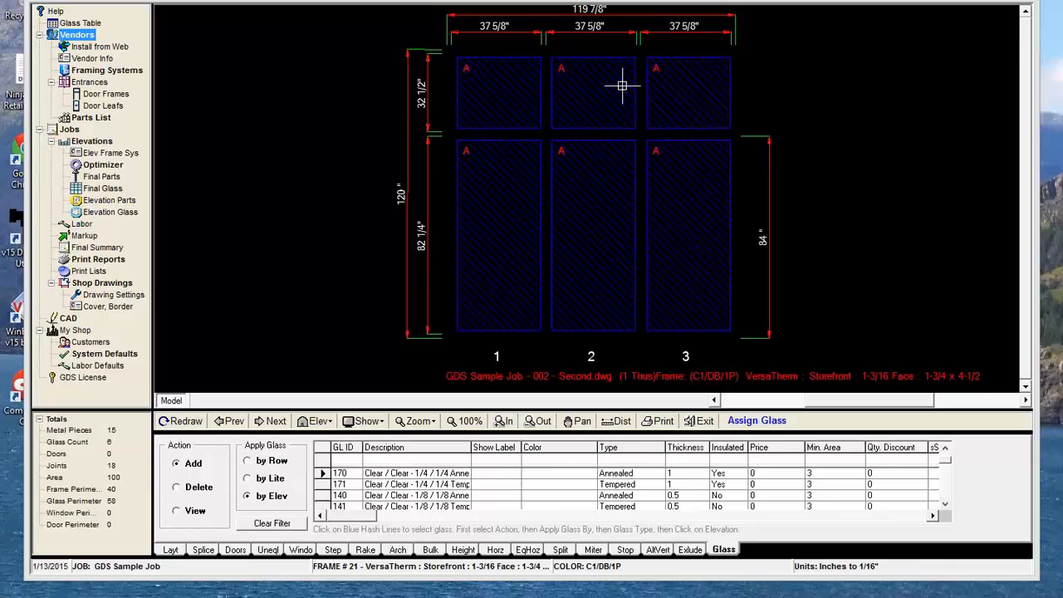
{"action": "left_click", "coordinate": [169, 551]}
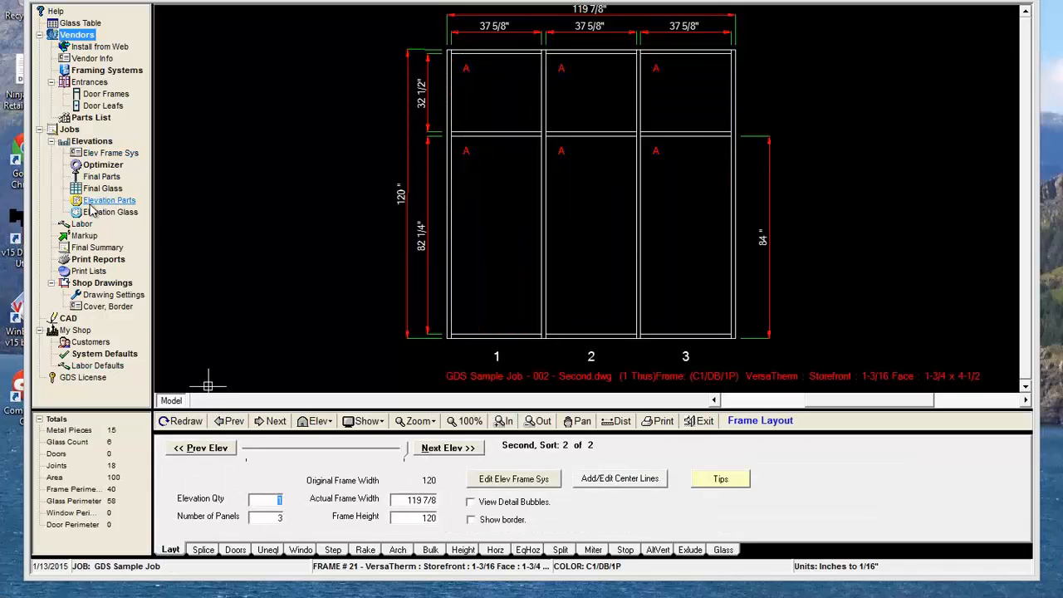
- Get the elevation parts into the Metal Optimizer and optimize the job's cut pieces
{"action": "left_click", "coordinate": [98, 165]}
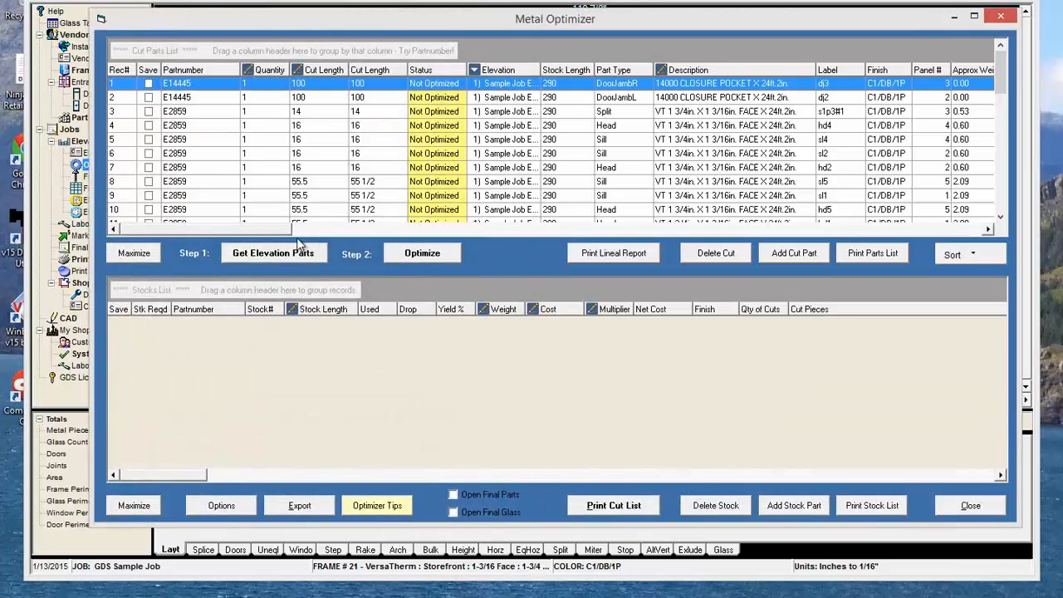
{"action": "left_click", "coordinate": [299, 251]}
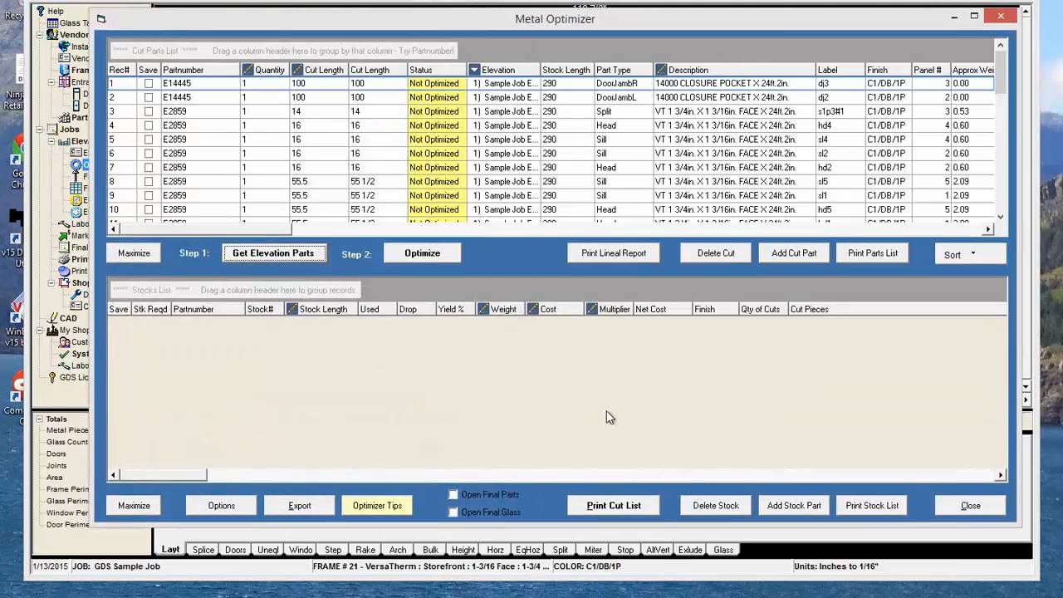
{"action": "left_click", "coordinate": [408, 255]}
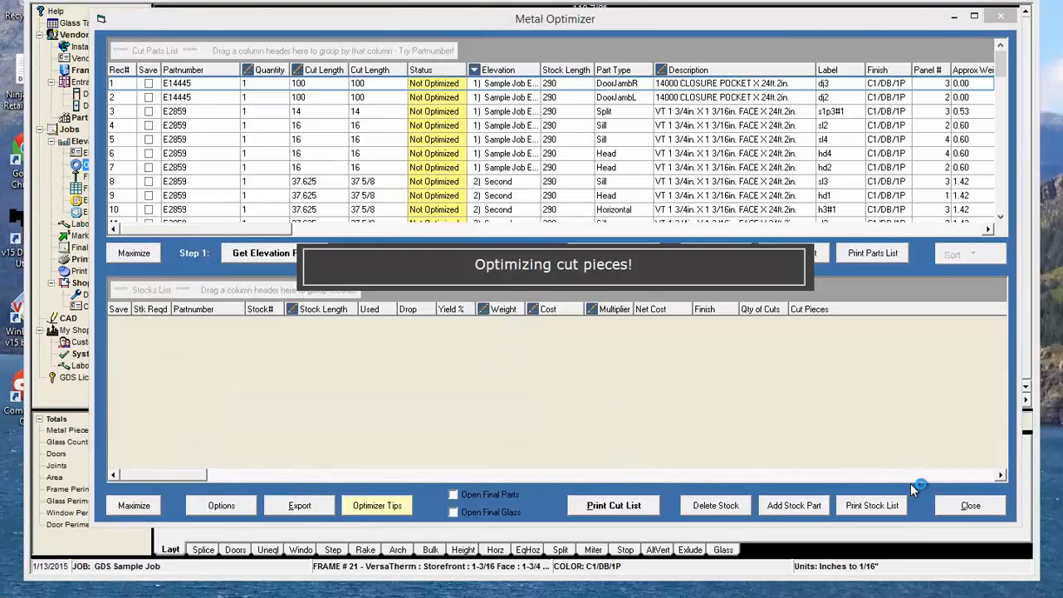
{"action": "left_click", "coordinate": [970, 505]}
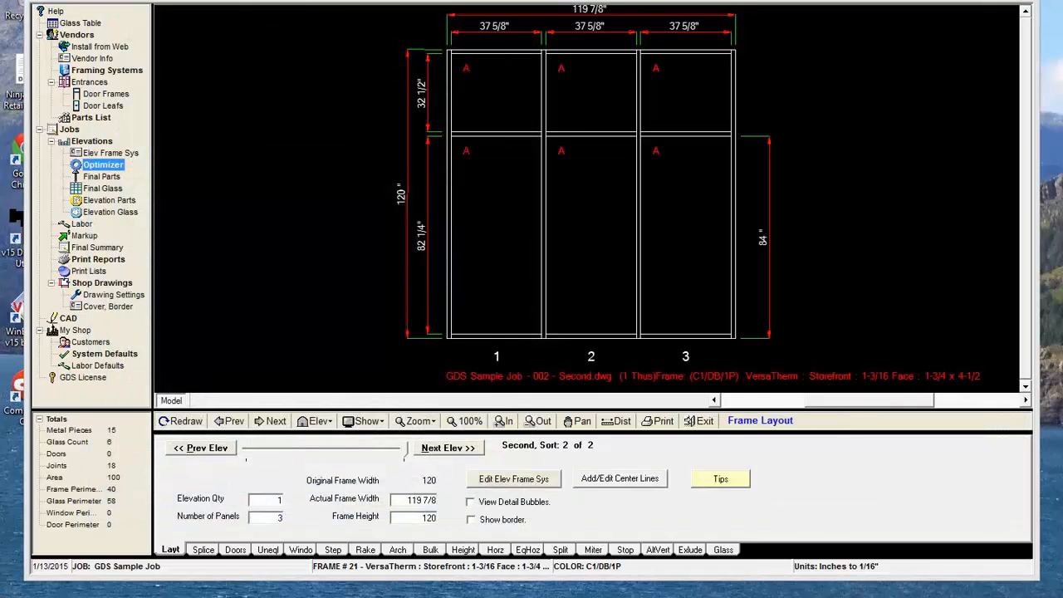
- Review the part prices and multipliers in the job's Final Parts to Order report
{"action": "left_click", "coordinate": [101, 176]}
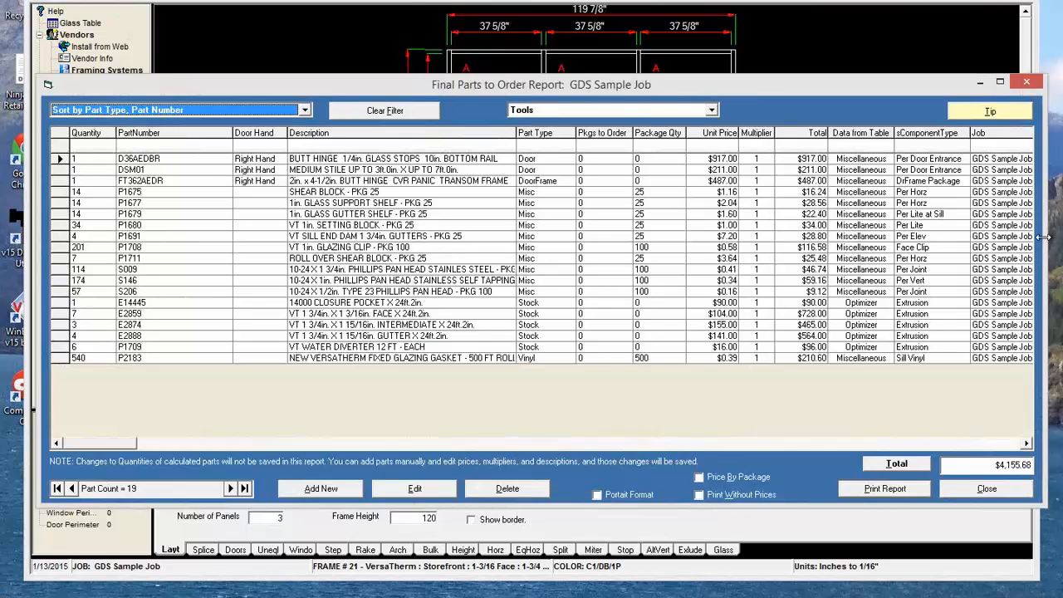
{"action": "left_click_drag", "start_coordinate": [1044, 237], "coordinate": [992, 225]}
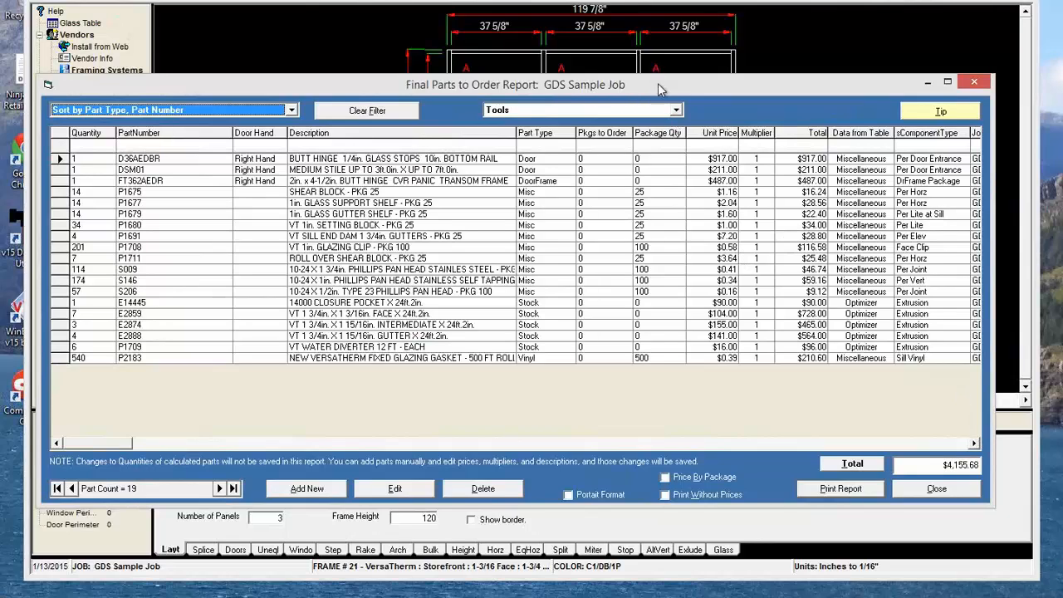
{"action": "left_click_drag", "start_coordinate": [661, 85], "coordinate": [668, 84]}
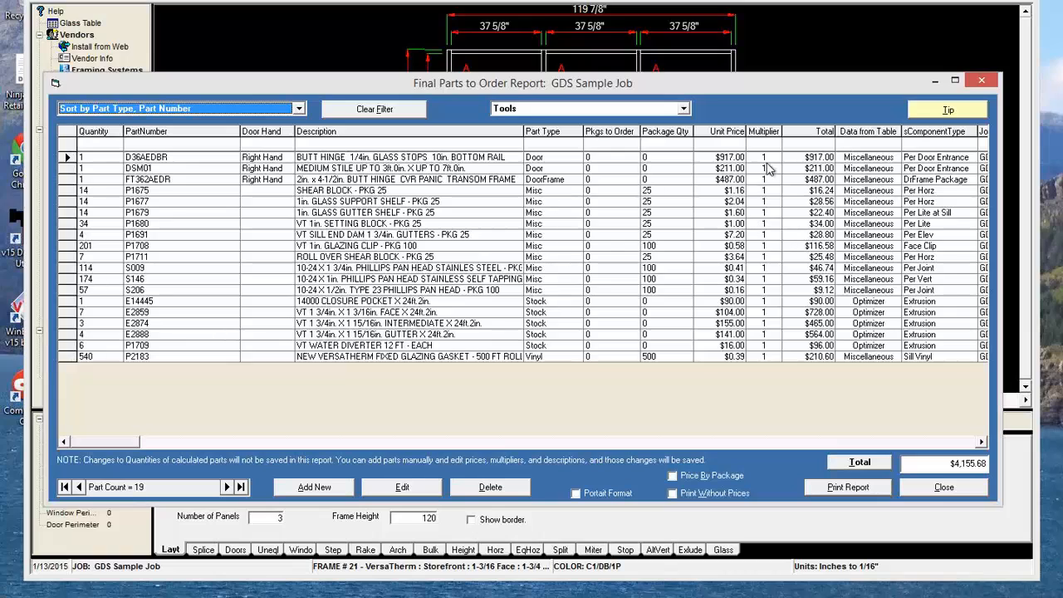
{"action": "left_click", "coordinate": [931, 490]}
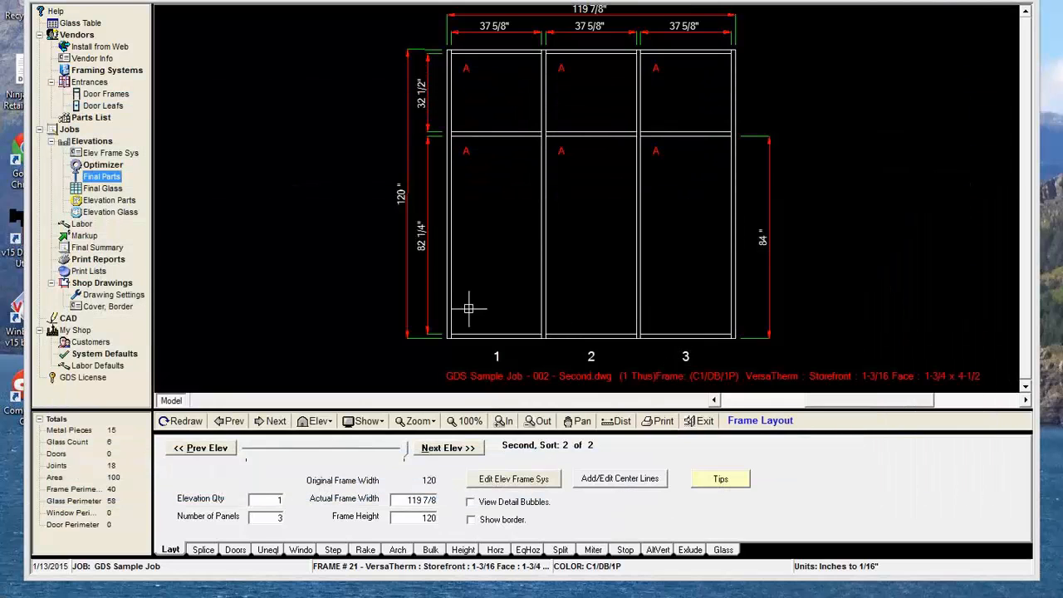
- Filter the vendor's parts list by the part type "door" and check which parts are included
{"action": "left_click", "coordinate": [96, 118]}
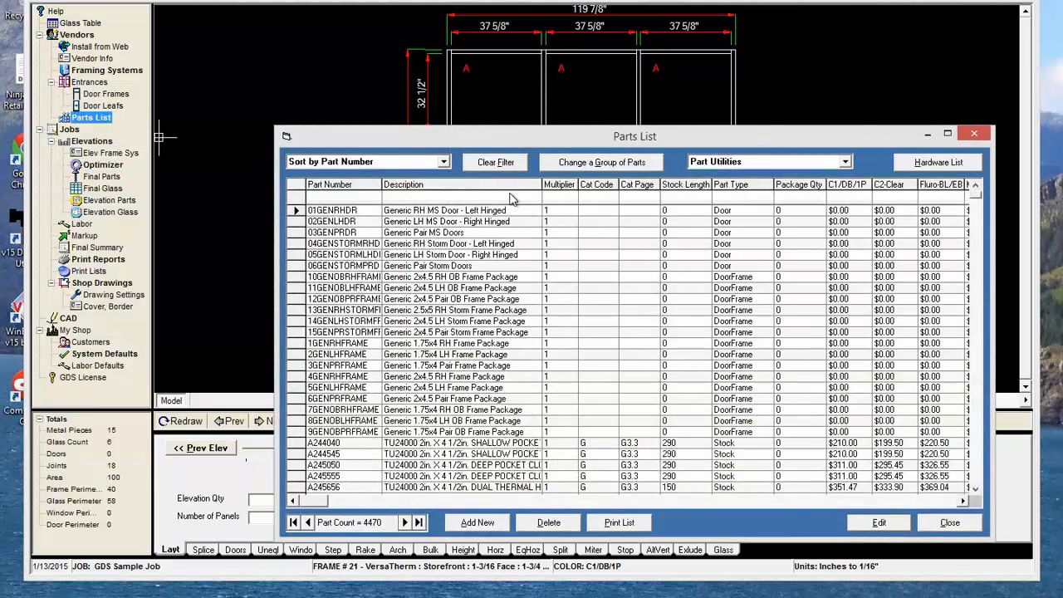
{"action": "left_click", "coordinate": [738, 197]}
{"action": "type", "text": "doo"}
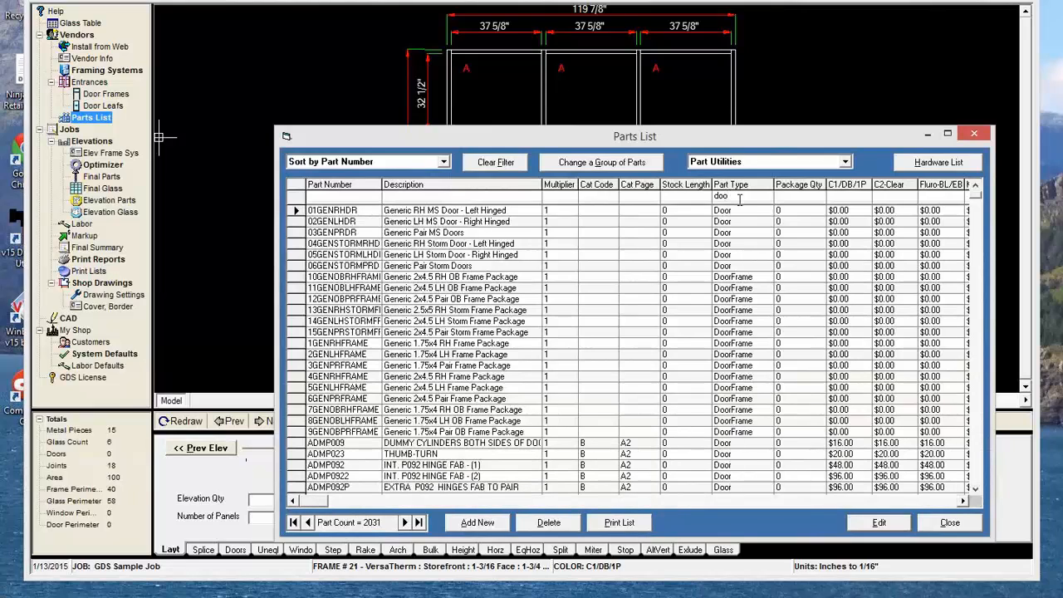
{"action": "type", "text": "r"}
{"action": "scroll", "coordinate": [748, 453], "scroll_direction": "down", "scroll_amount": 1}
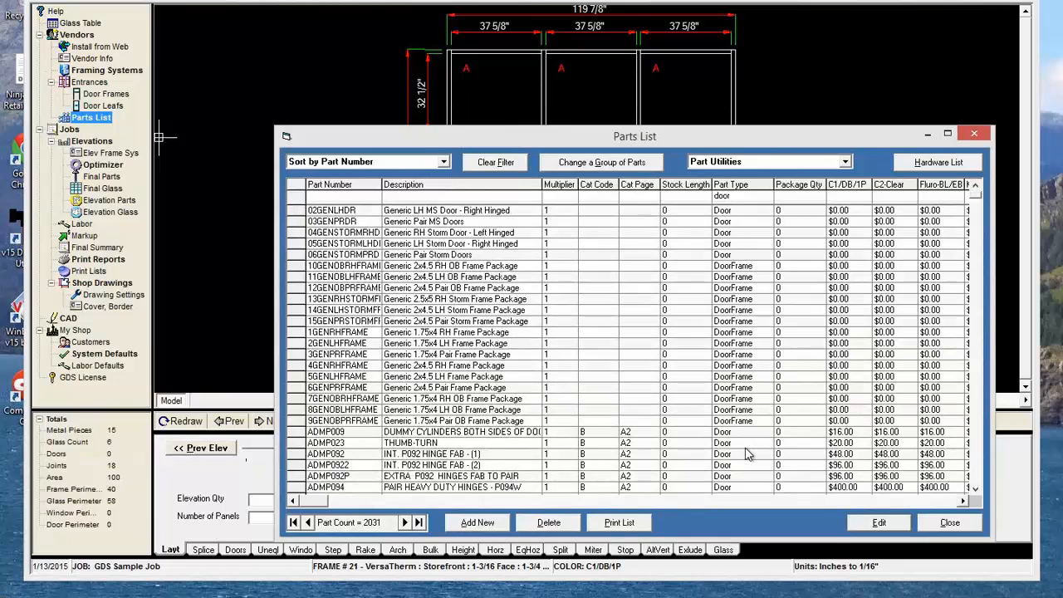
{"action": "scroll", "coordinate": [747, 453], "scroll_direction": "up", "scroll_amount": 1}
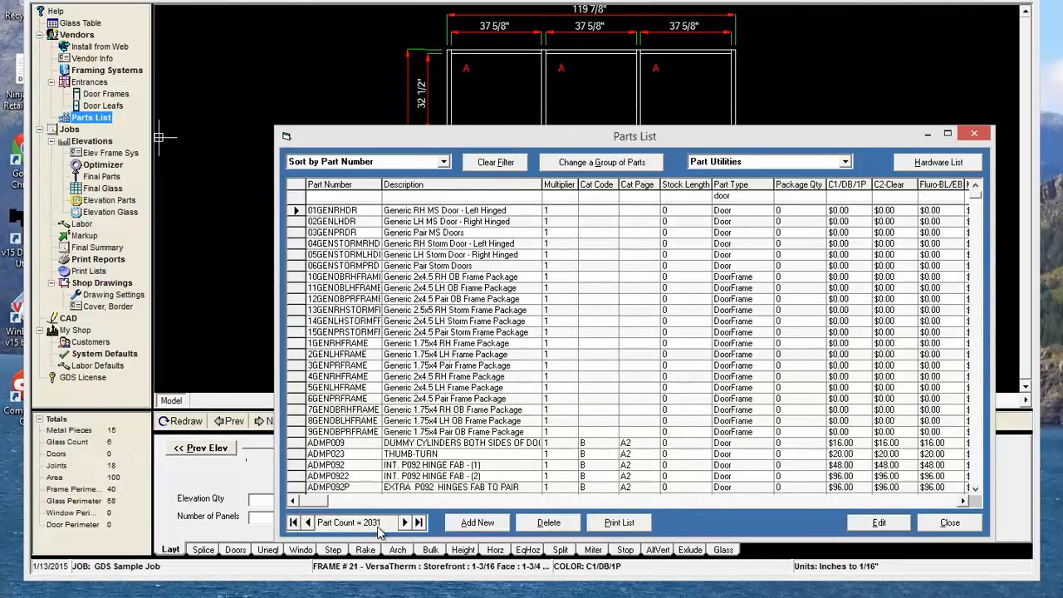
- Batch update the filtered door and door frame parts to a multiplier of 0.6
{"action": "left_click", "coordinate": [633, 163]}
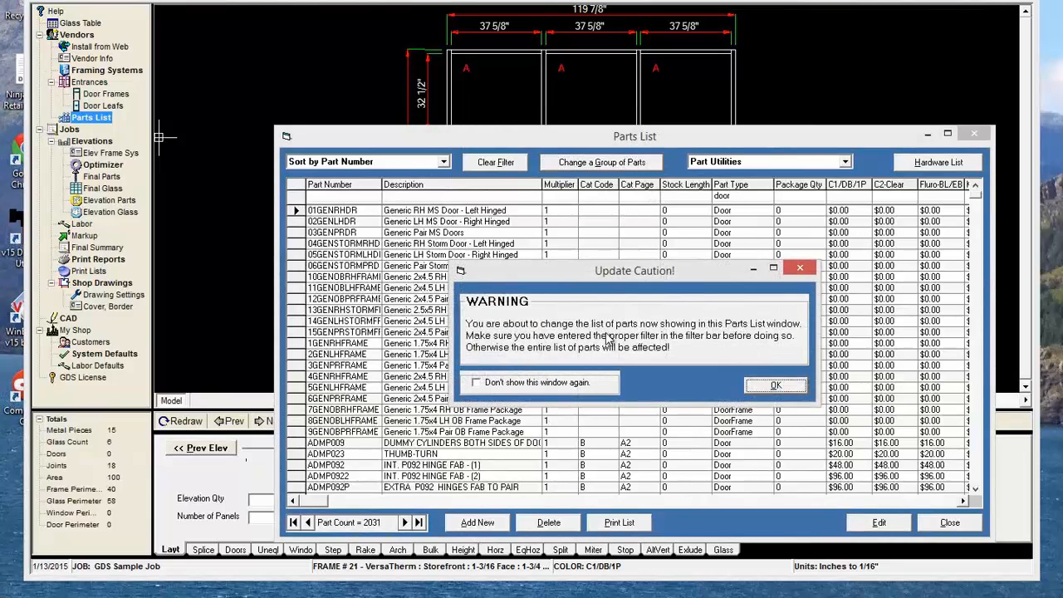
{"action": "left_click", "coordinate": [774, 387]}
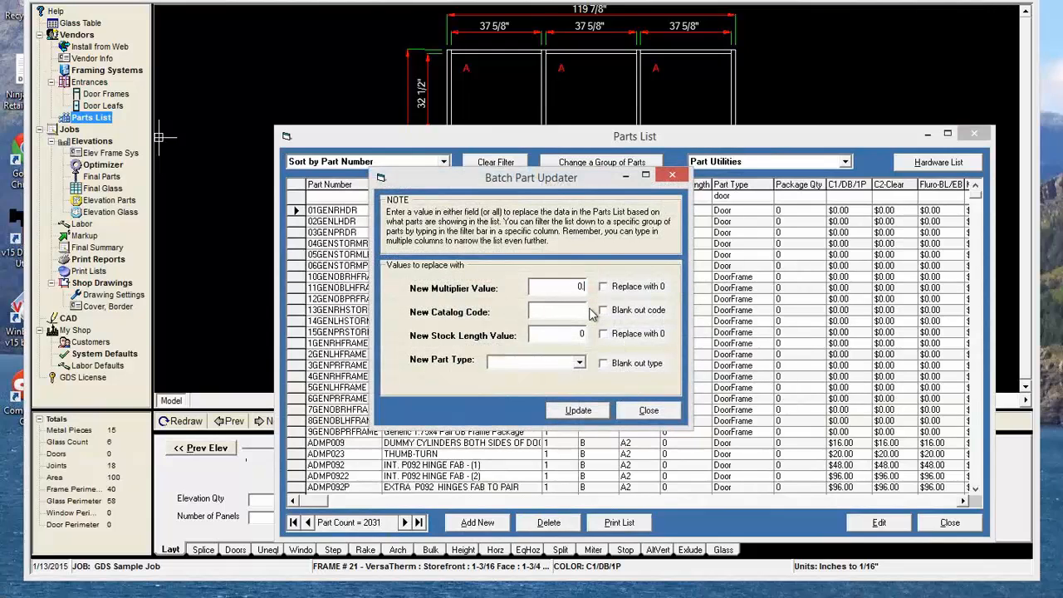
{"action": "left_click", "coordinate": [586, 409]}
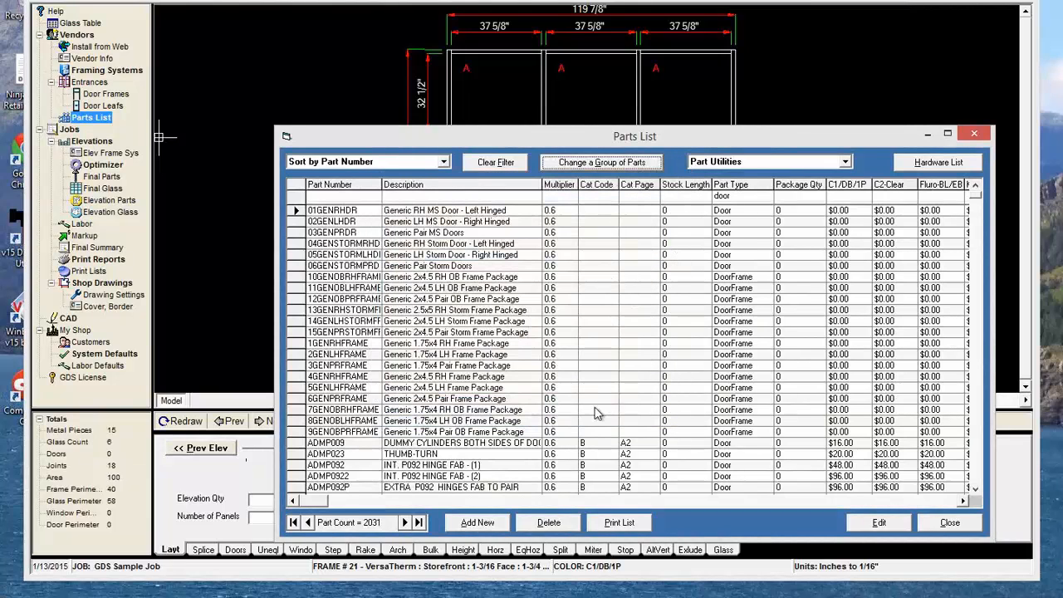
- Filter the parts list by the part type "sto" and batch update those stock parts to a multiplier of 0.65
{"action": "double_click", "coordinate": [727, 196]}
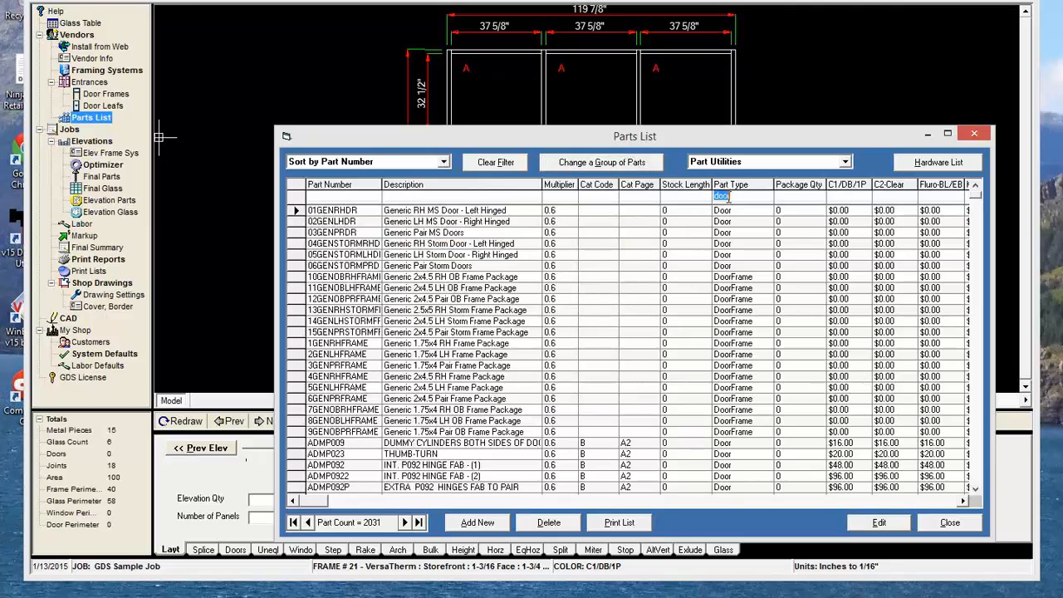
{"action": "type", "text": "st"}
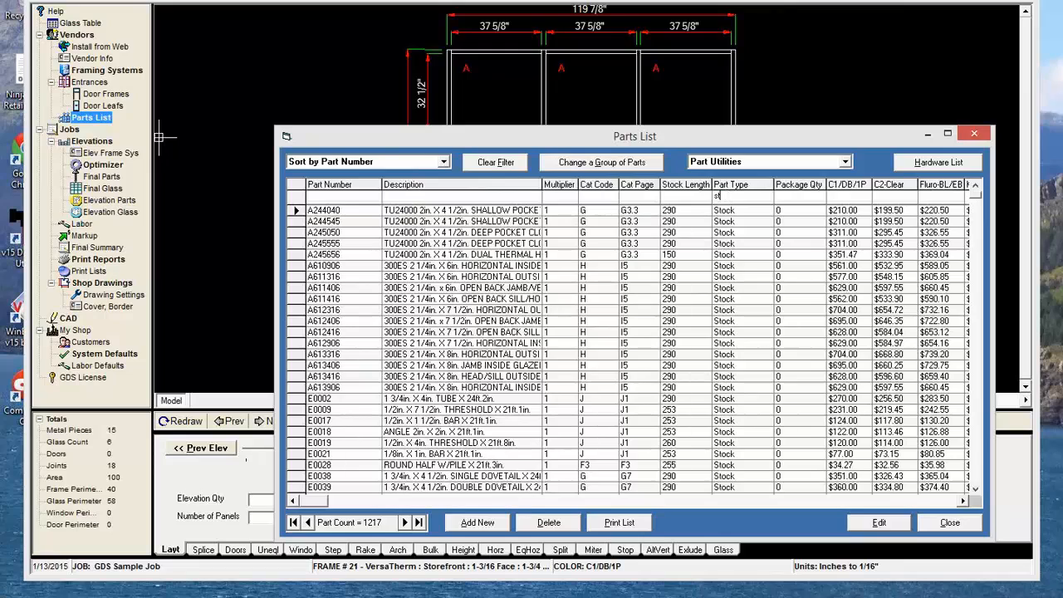
{"action": "left_click", "coordinate": [563, 164]}
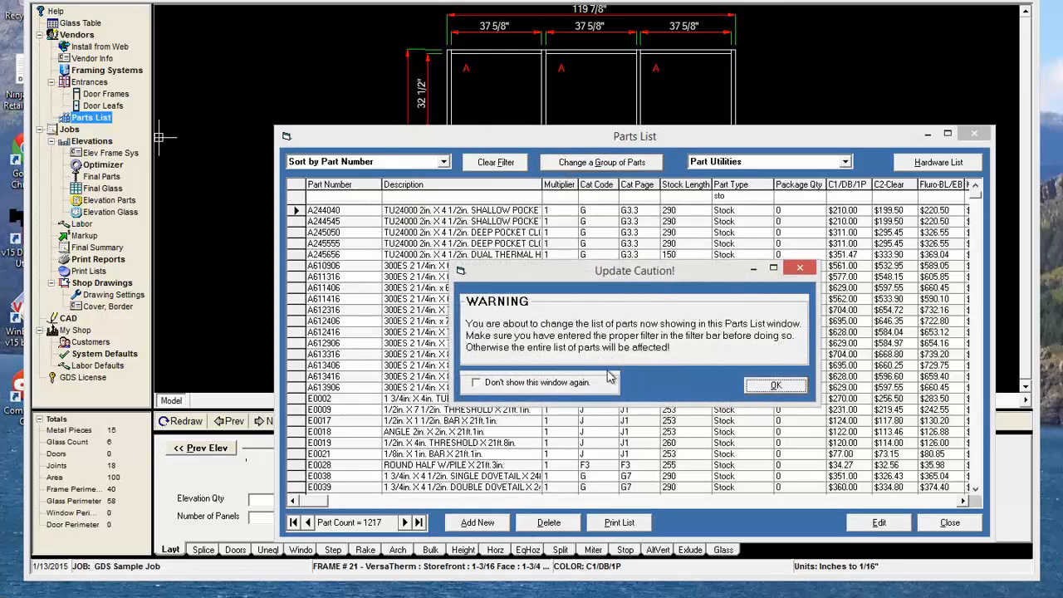
{"action": "left_click", "coordinate": [775, 388]}
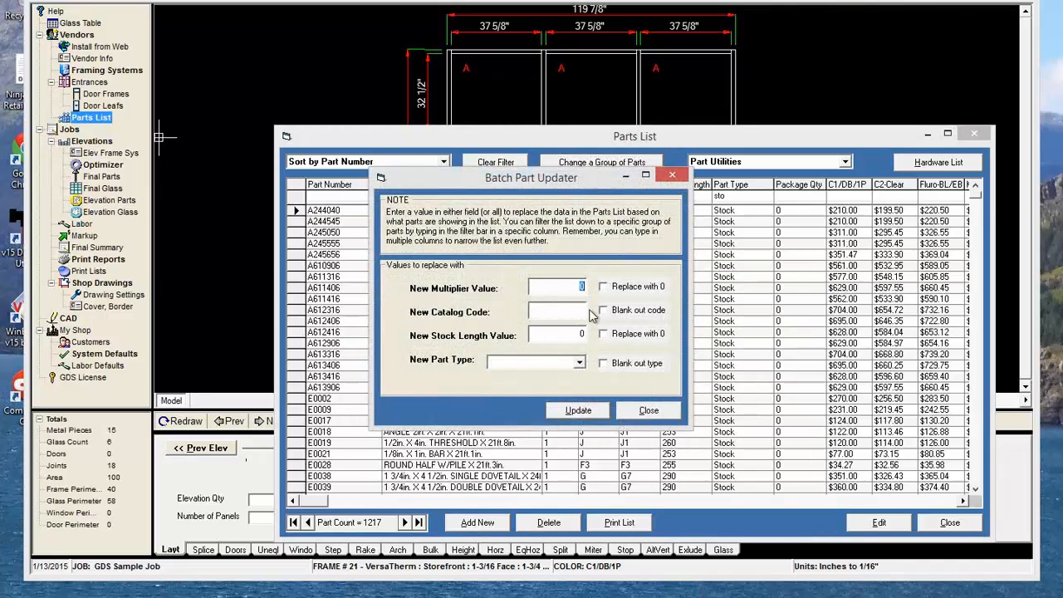
{"action": "type", "text": ".65"}
{"action": "left_click", "coordinate": [586, 411]}
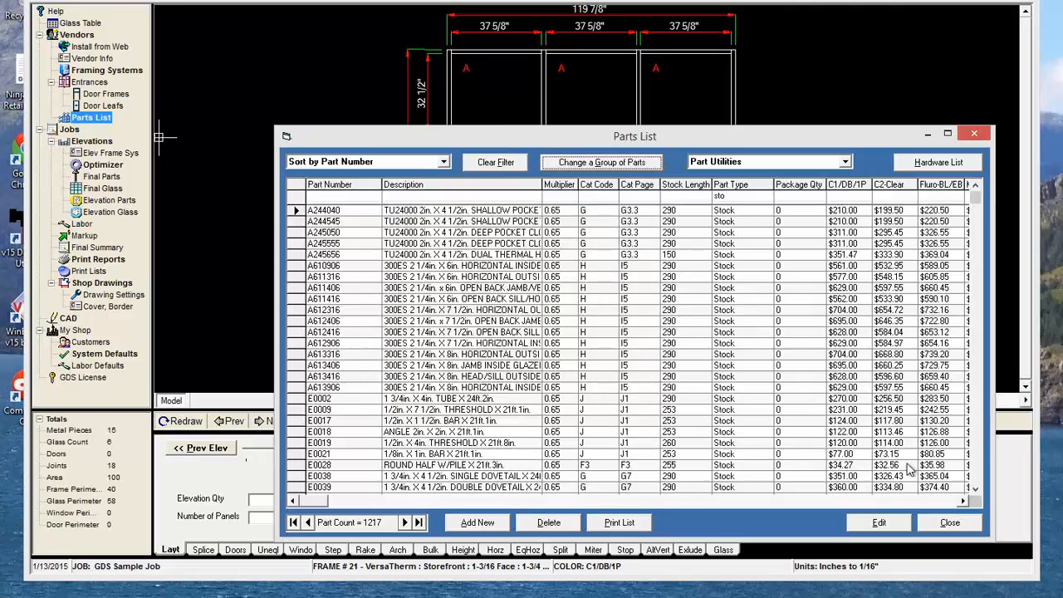
{"action": "left_click", "coordinate": [947, 523]}
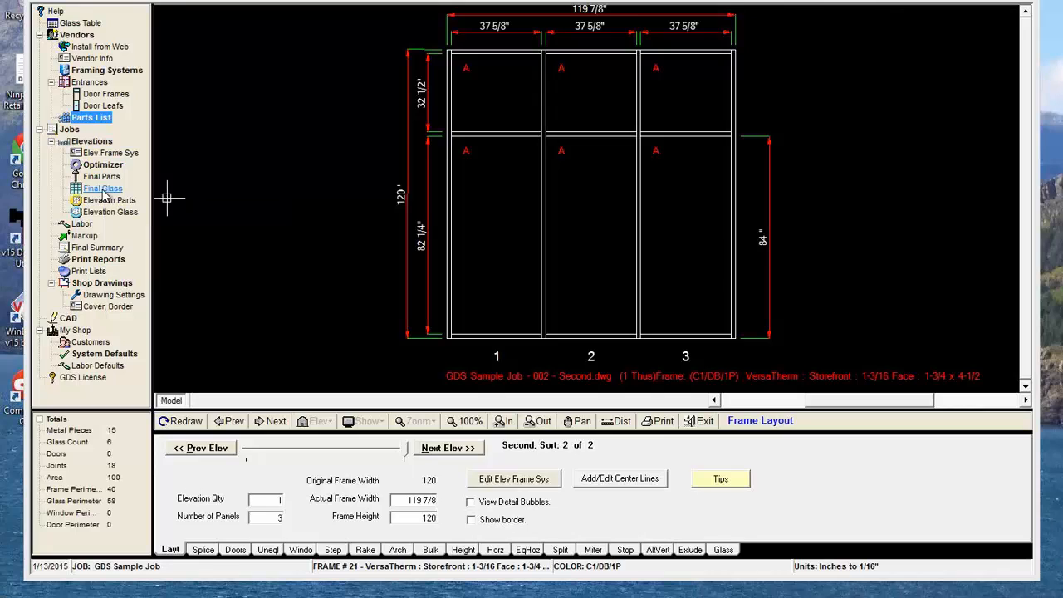
- Update the parts of GDS Sample Job with the current information from the Master Parts List
{"action": "left_click", "coordinate": [69, 129]}
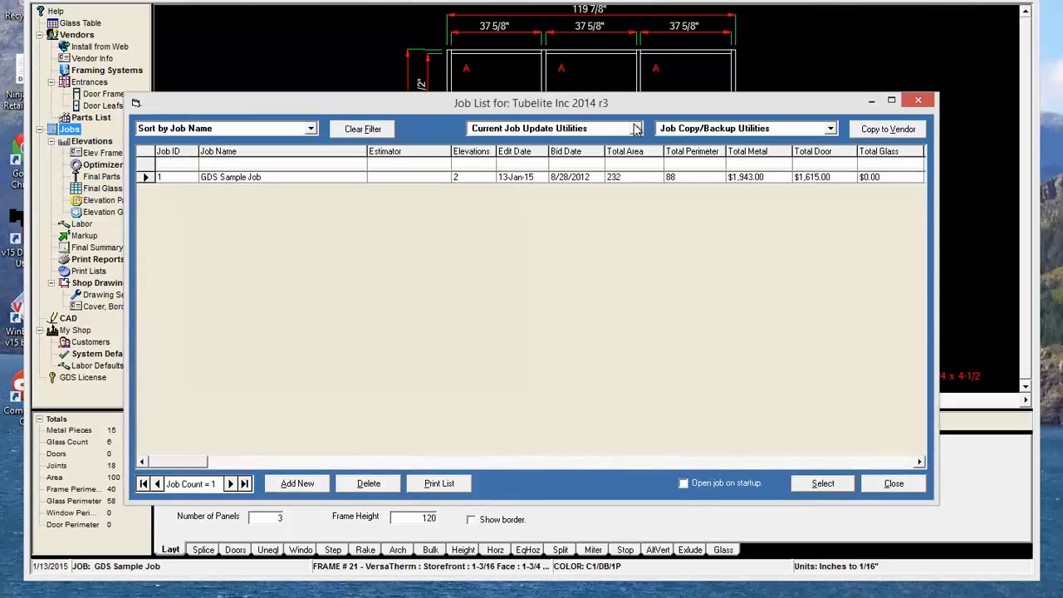
{"action": "left_click", "coordinate": [635, 129]}
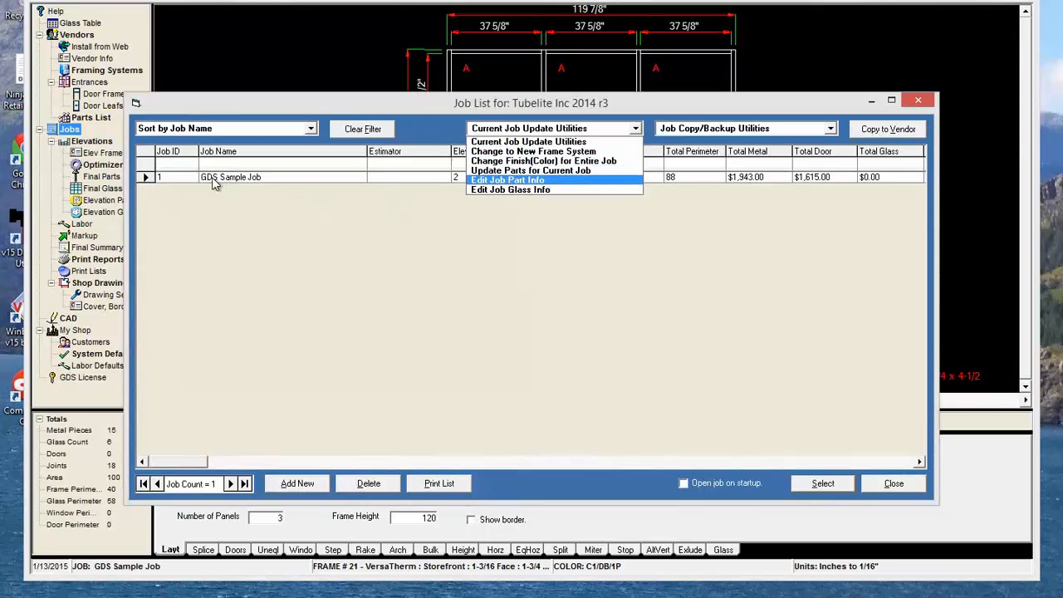
{"action": "left_click", "coordinate": [521, 171]}
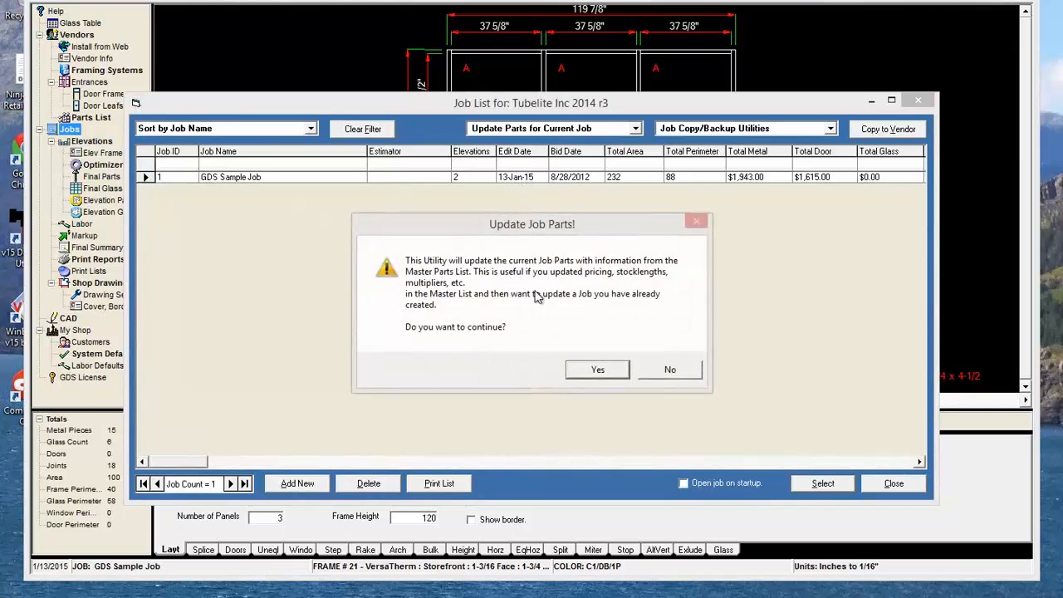
{"action": "left_click", "coordinate": [597, 370]}
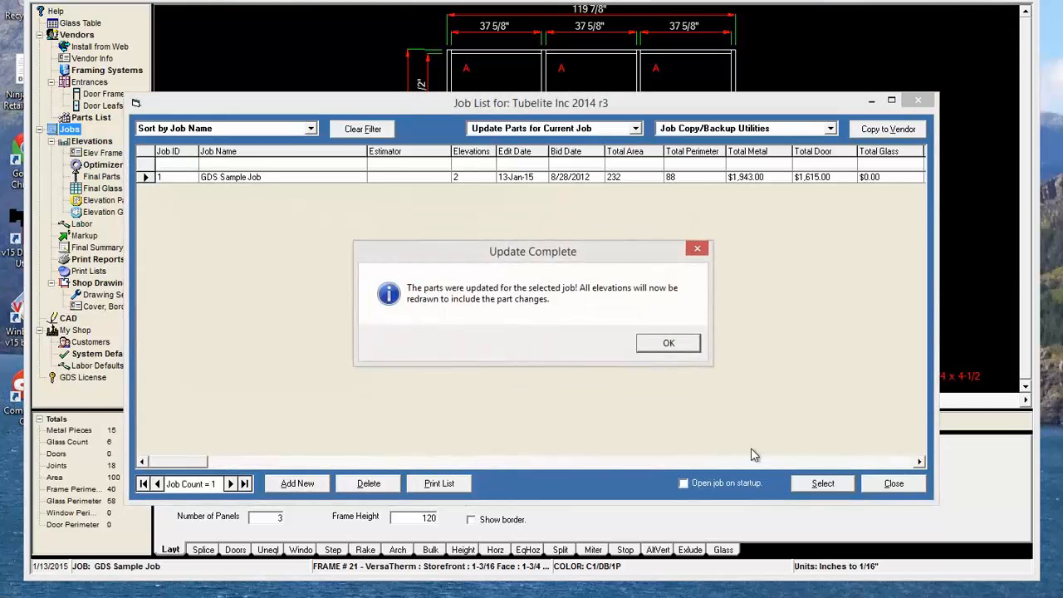
{"action": "left_click", "coordinate": [677, 346]}
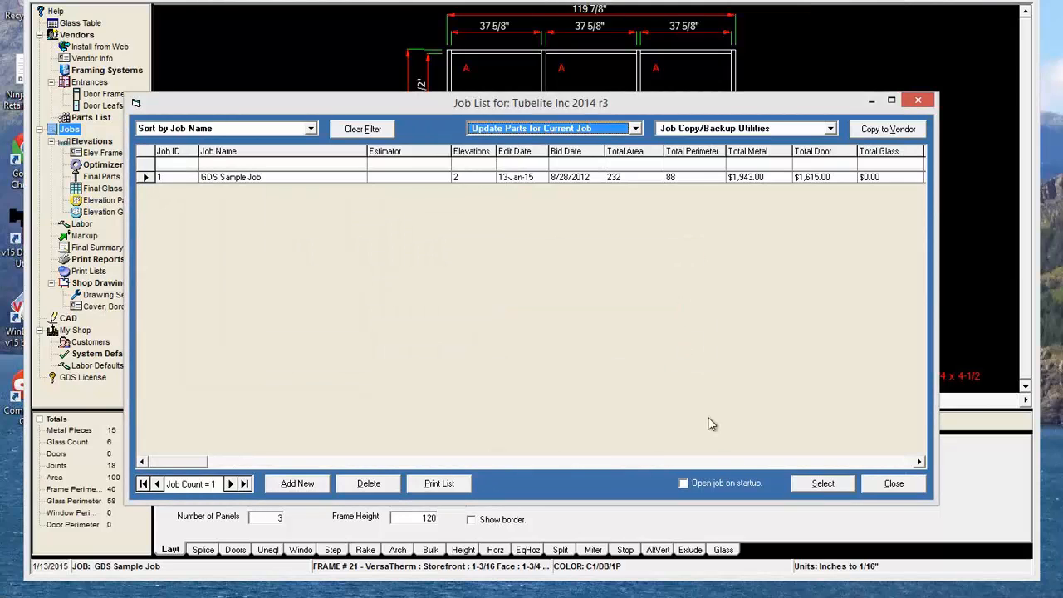
{"action": "left_click", "coordinate": [881, 484]}
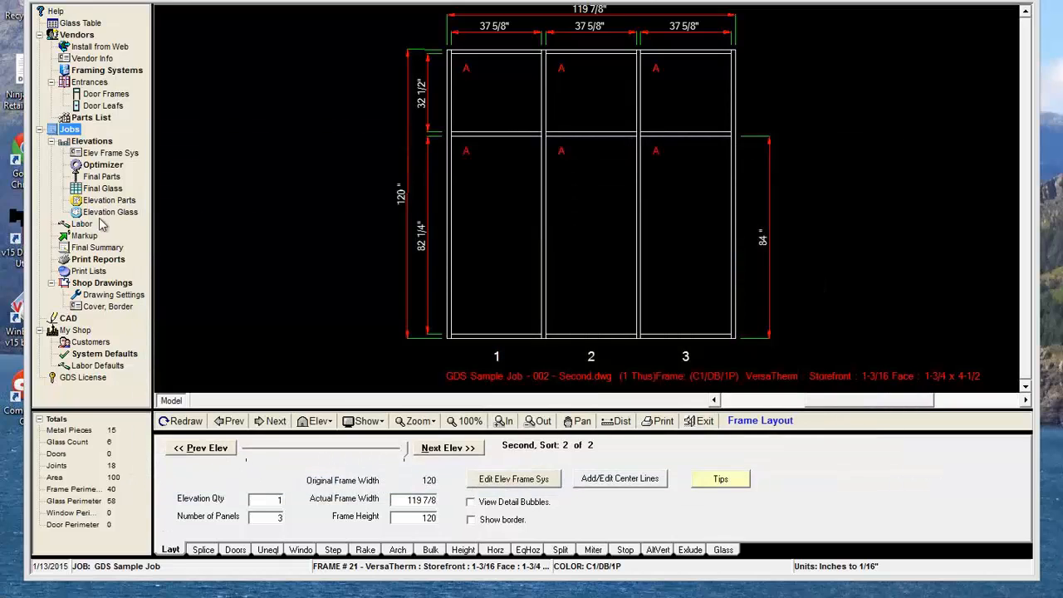
- Reload the elevation parts into the Metal Optimizer and optimize the job's cut pieces again
{"action": "left_click", "coordinate": [100, 164]}
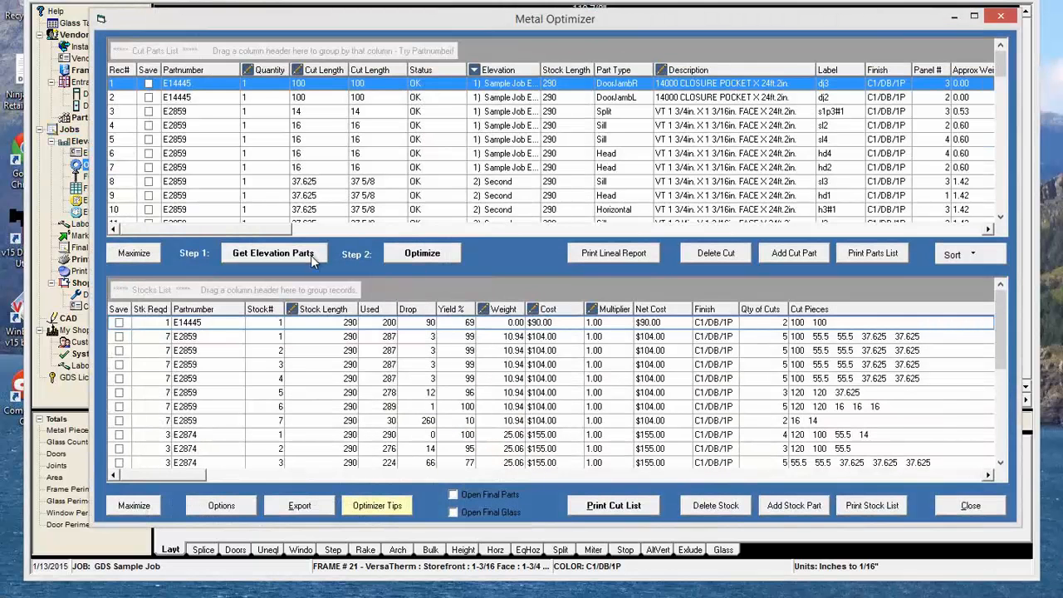
{"action": "left_click", "coordinate": [298, 255]}
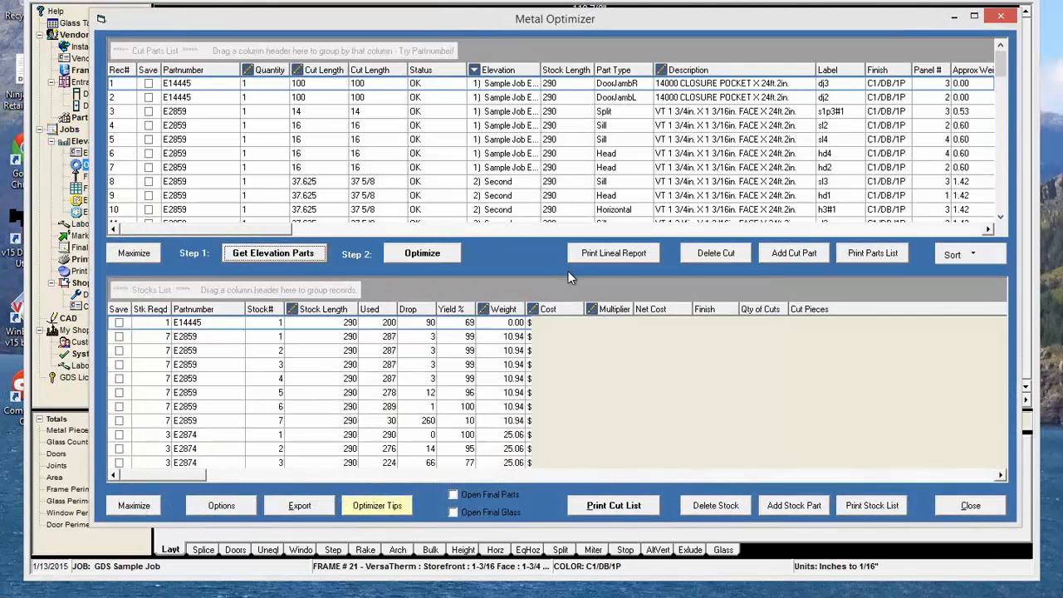
{"action": "left_click", "coordinate": [421, 254]}
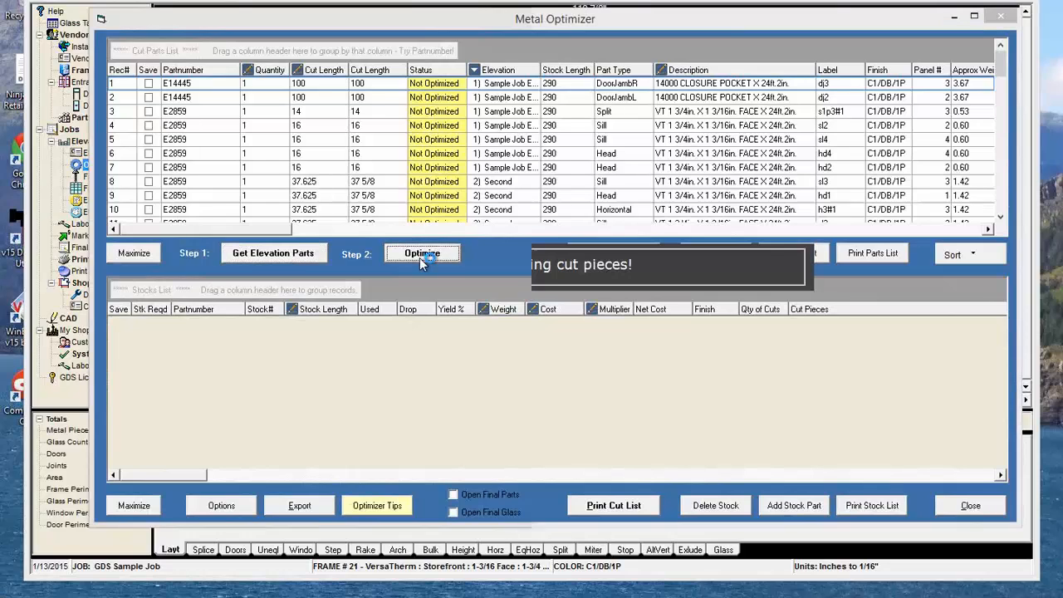
{"action": "left_click", "coordinate": [951, 507]}
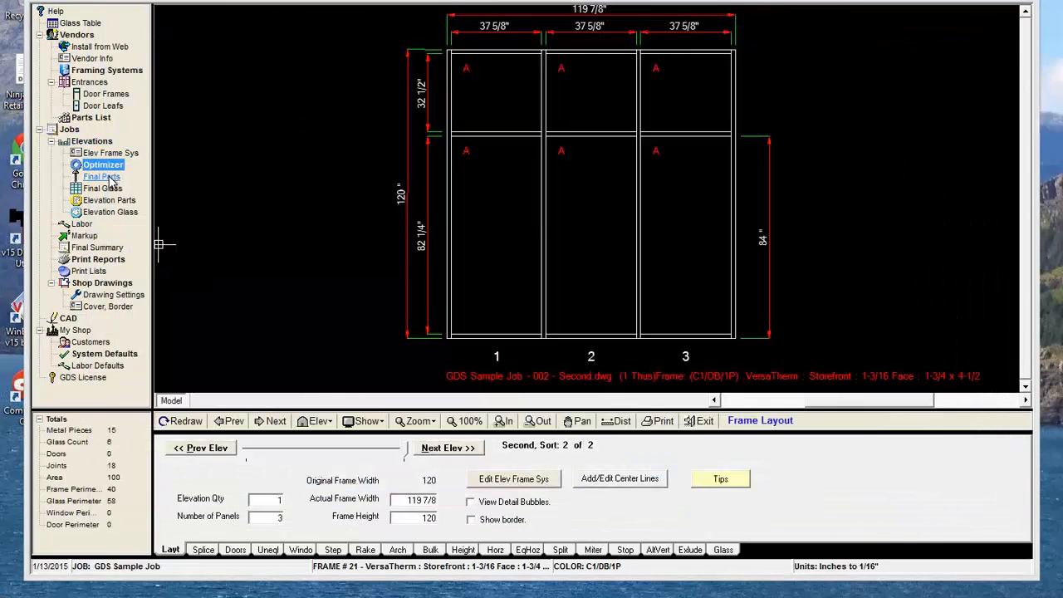
- In the Final Parts to Order report, set the part type of P1675 to Hardware and of P1680 to SettingBlock
{"action": "left_click", "coordinate": [113, 182]}
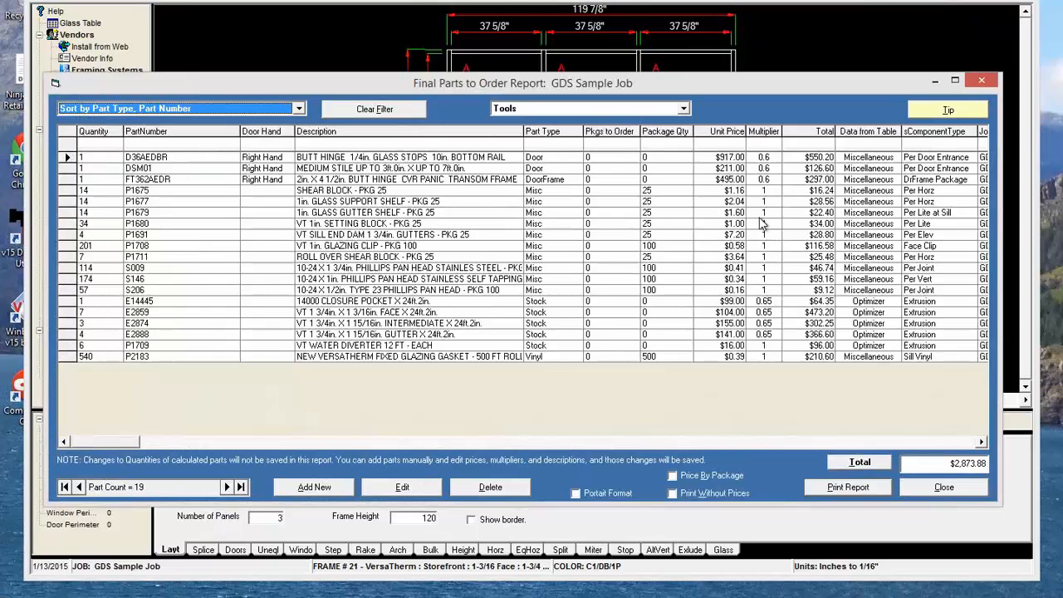
{"action": "left_click", "coordinate": [541, 191]}
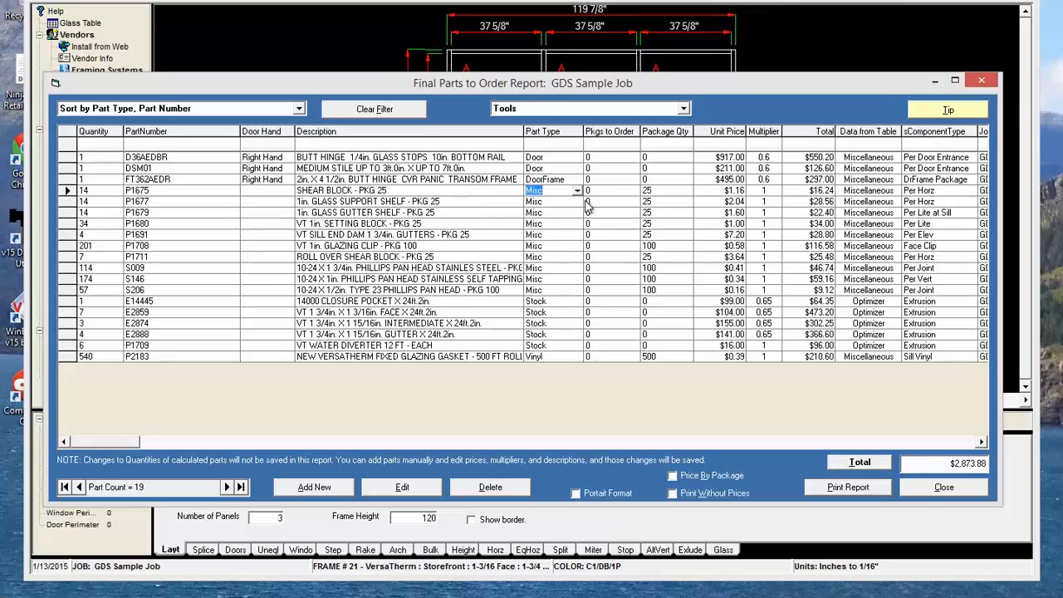
{"action": "left_click", "coordinate": [577, 191]}
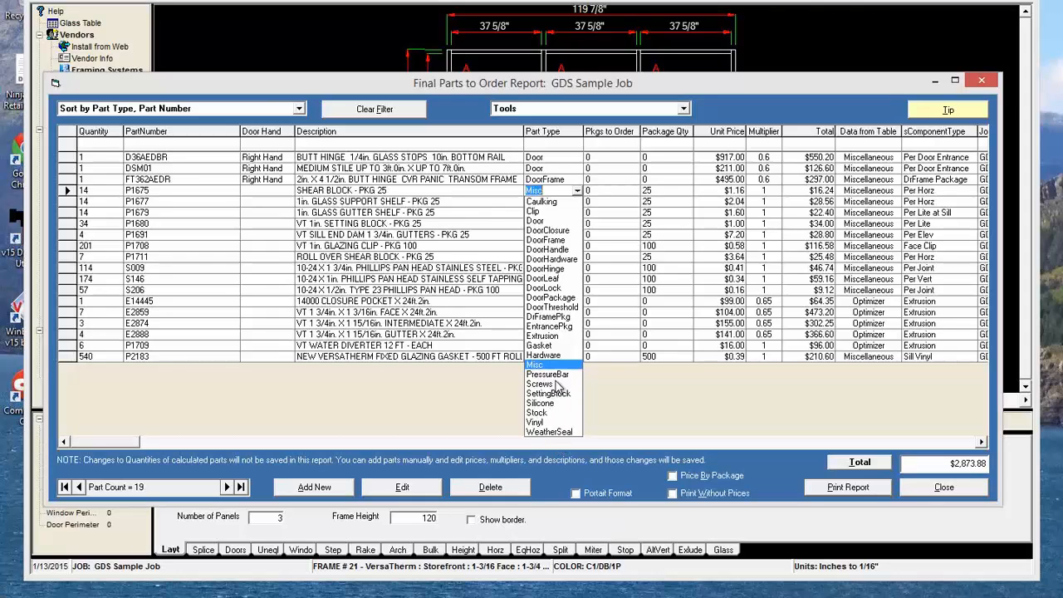
{"action": "left_click", "coordinate": [546, 356]}
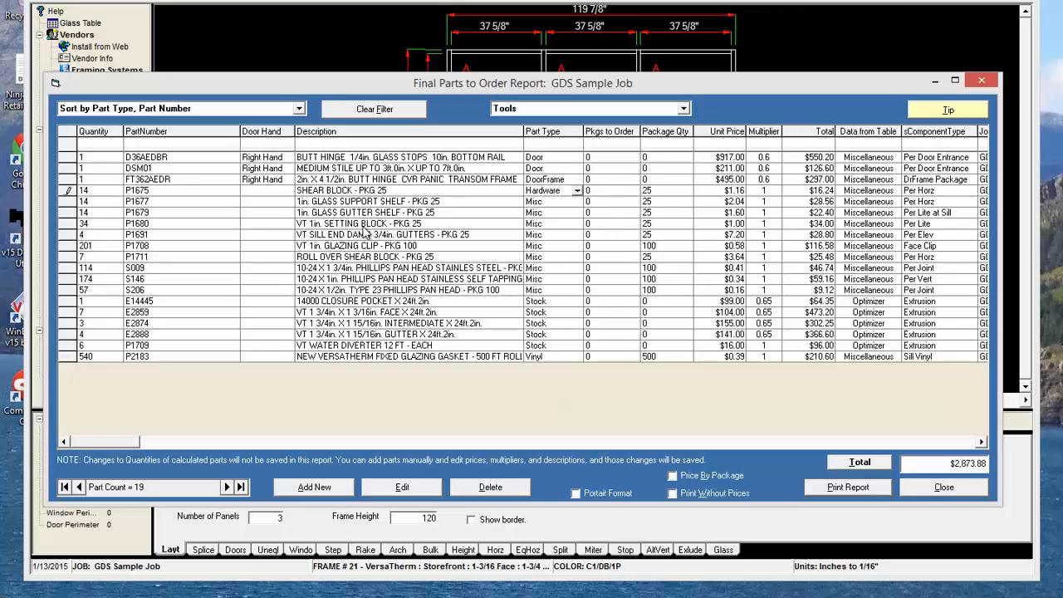
{"action": "left_click", "coordinate": [576, 224]}
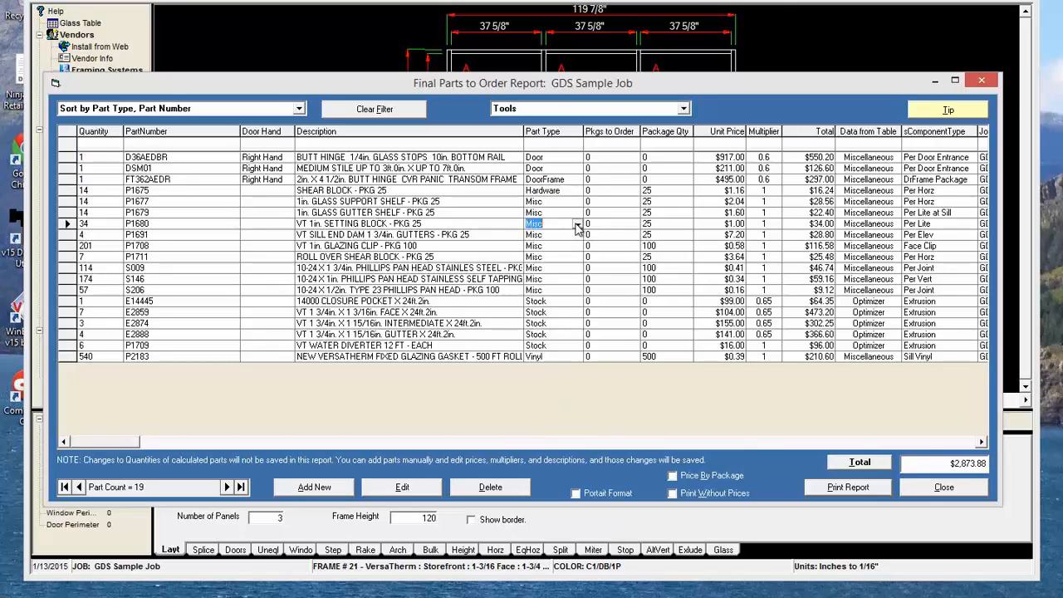
{"action": "left_click", "coordinate": [548, 426]}
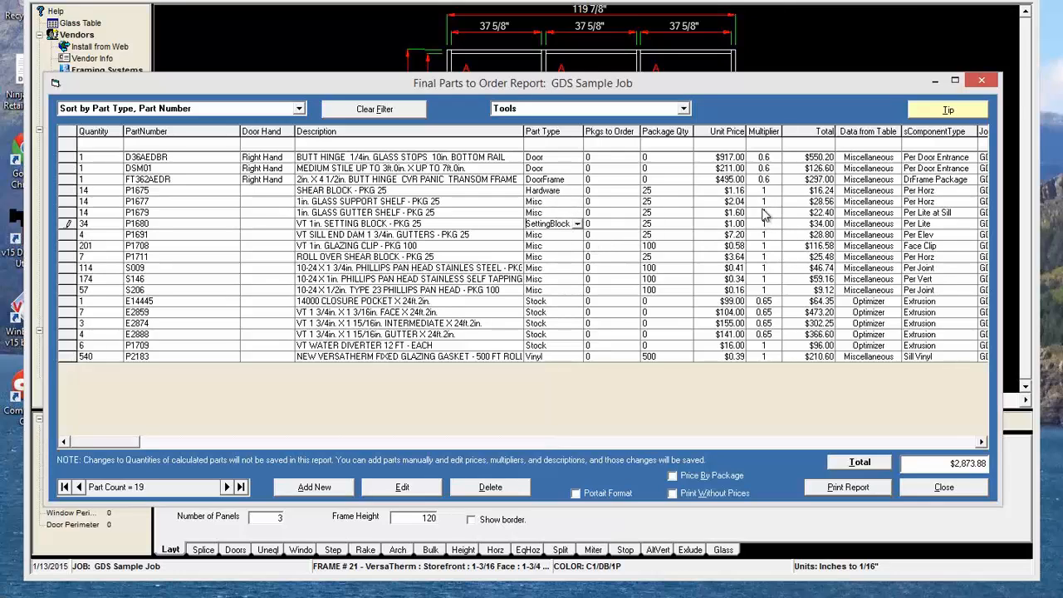
- Set the part type of P1711 to Hardware and of S206 to Screws, and commit the edits
{"action": "left_click", "coordinate": [578, 259]}
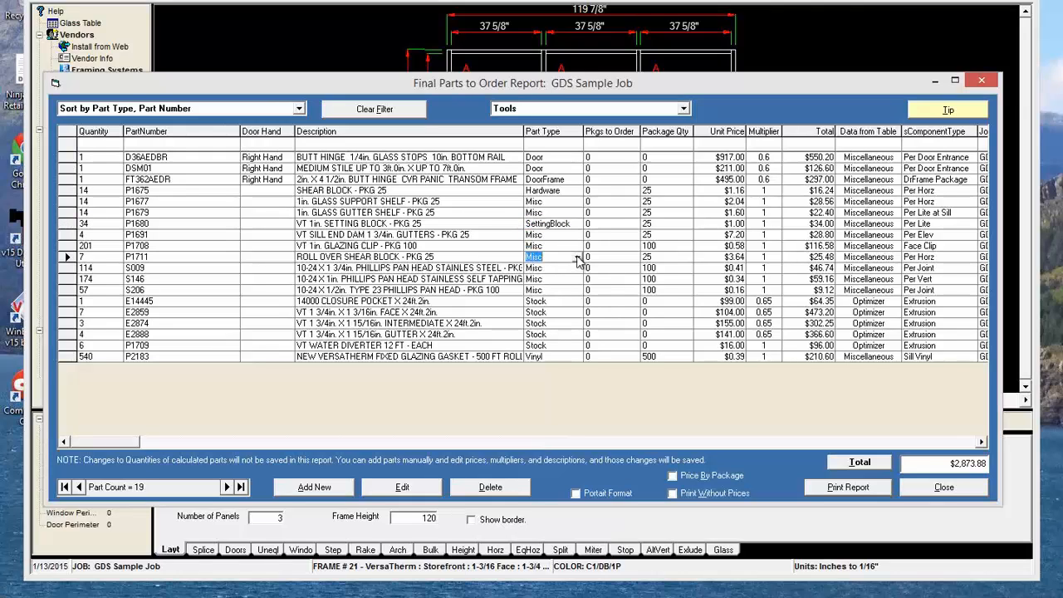
{"action": "left_click", "coordinate": [578, 259]}
{"action": "left_click", "coordinate": [578, 259]}
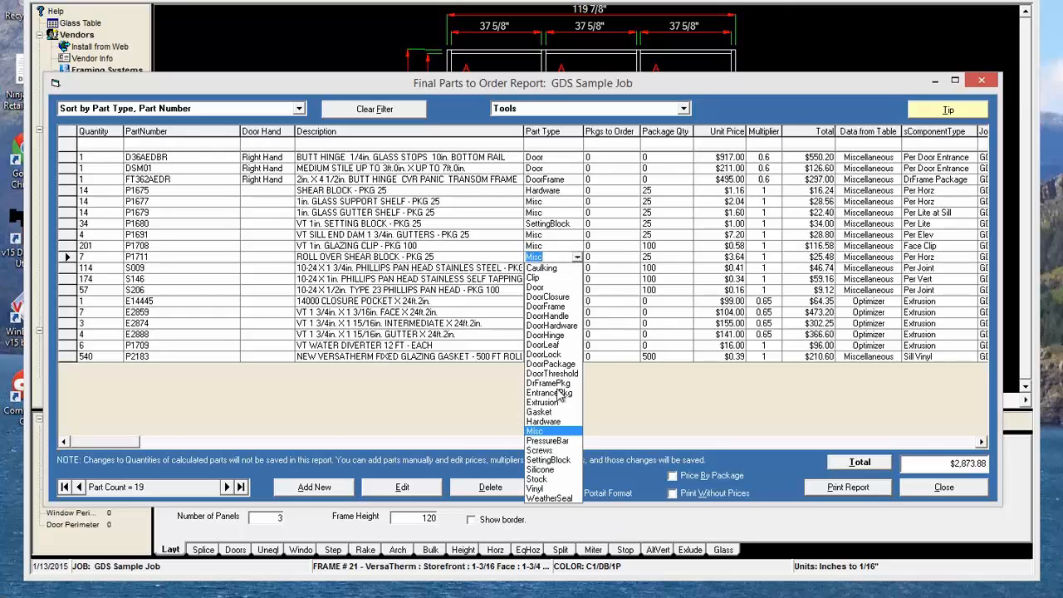
{"action": "left_click", "coordinate": [555, 425]}
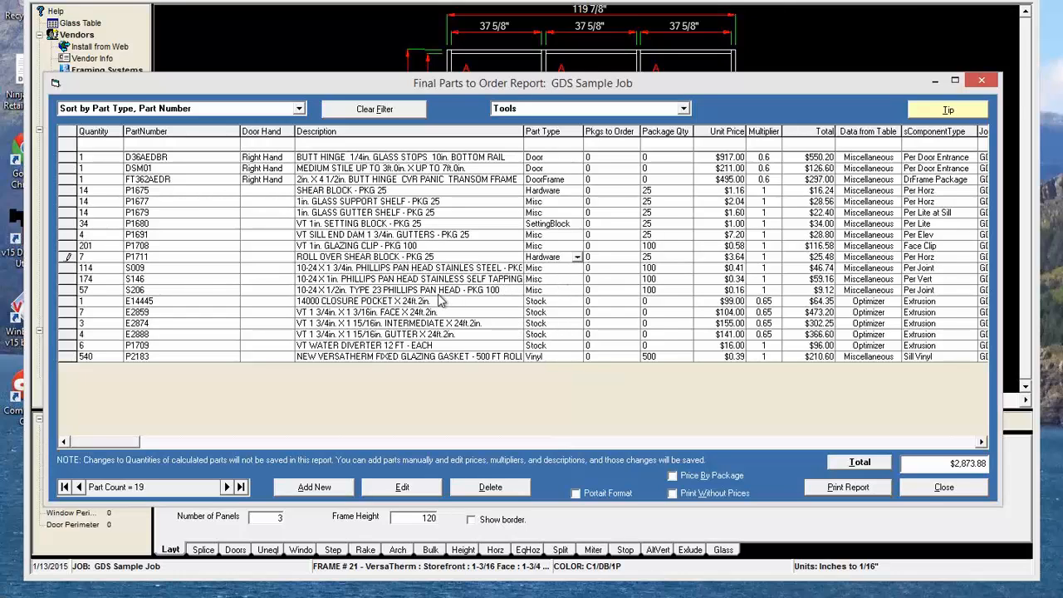
{"action": "left_click", "coordinate": [580, 290]}
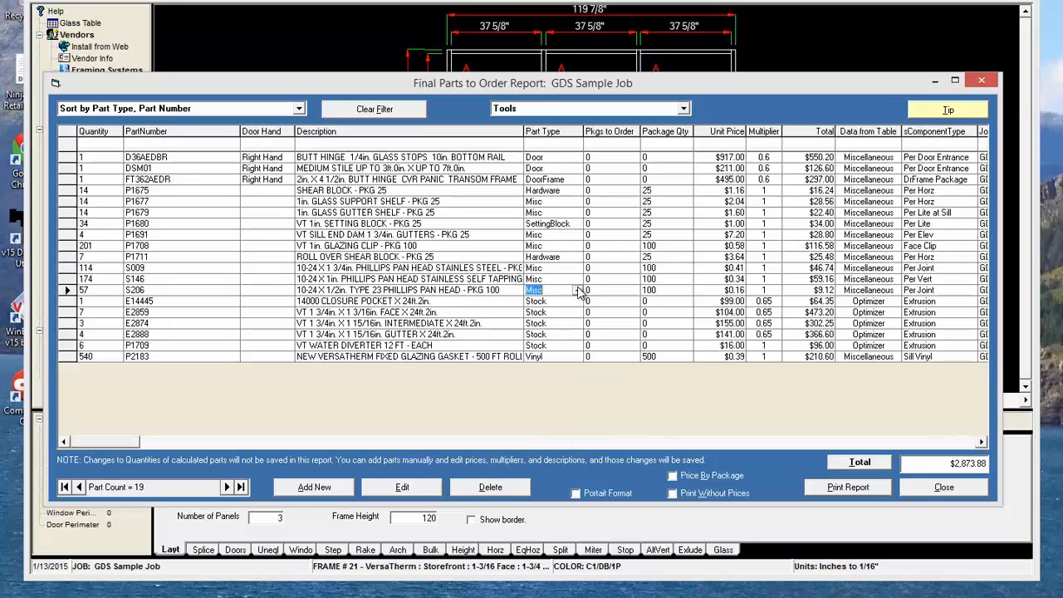
{"action": "left_click", "coordinate": [577, 290]}
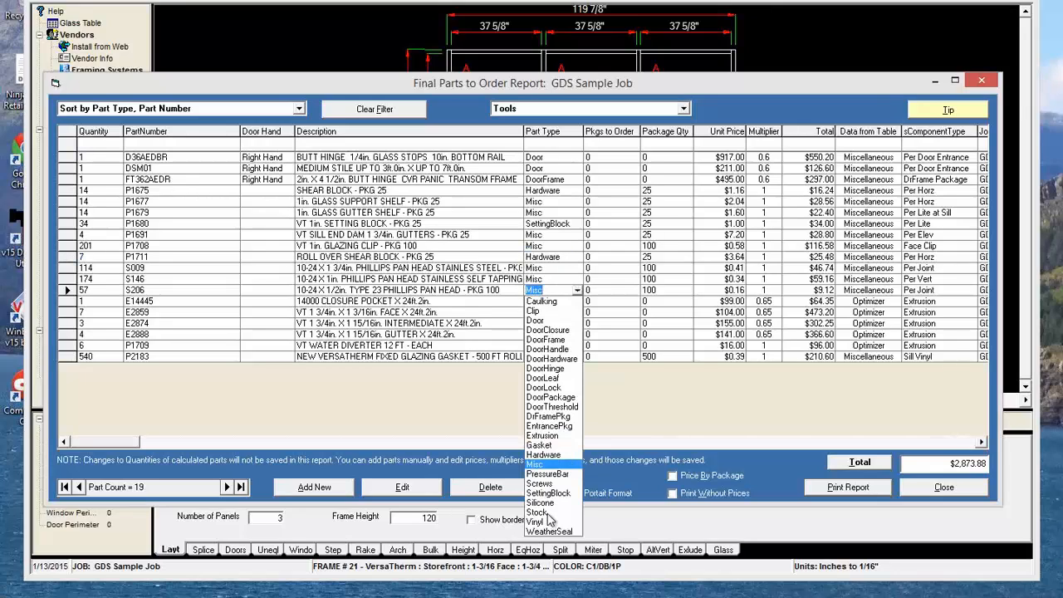
{"action": "left_click", "coordinate": [535, 484]}
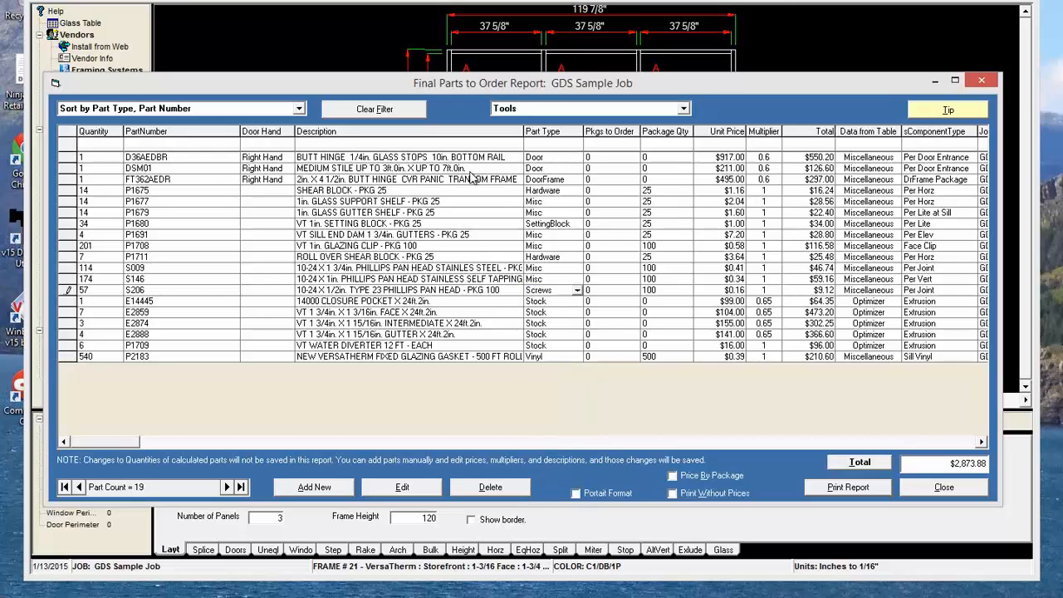
{"action": "left_click", "coordinate": [549, 235]}
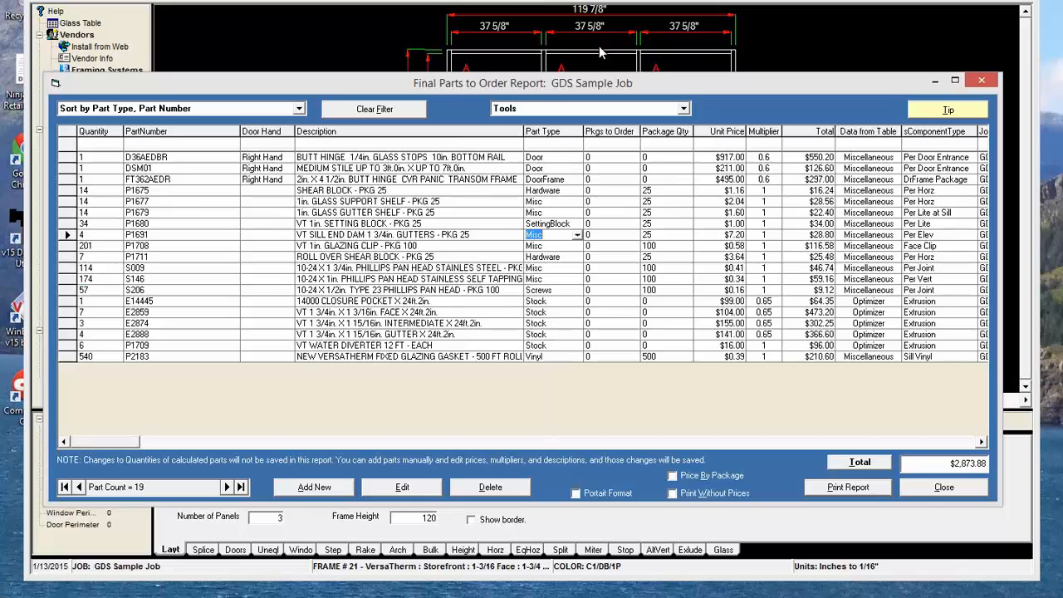
- Update the Master Parts List with the part information from this job and close the report
{"action": "left_click", "coordinate": [682, 108]}
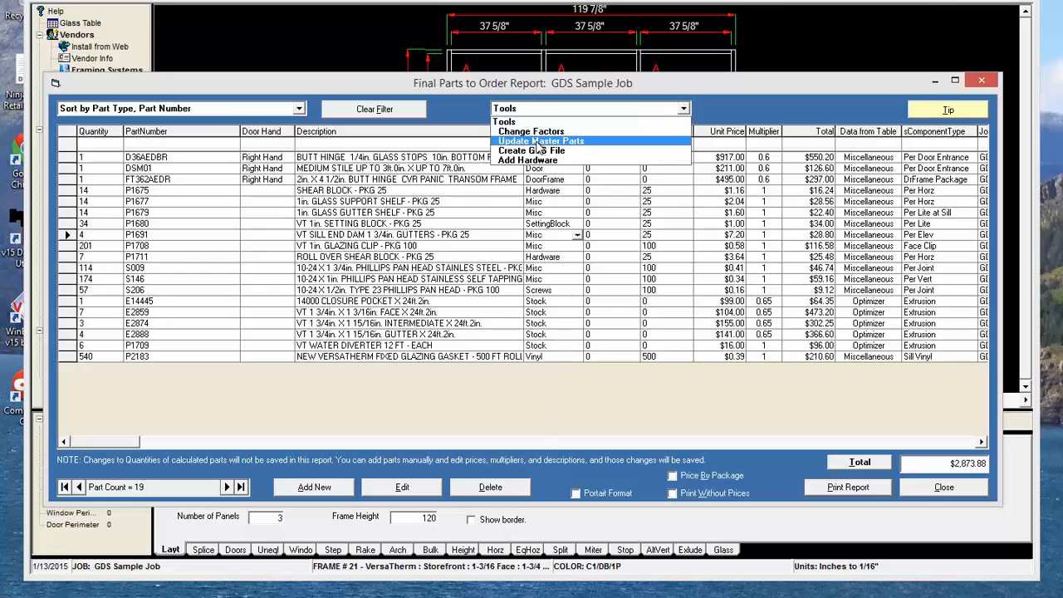
{"action": "left_click", "coordinate": [538, 142]}
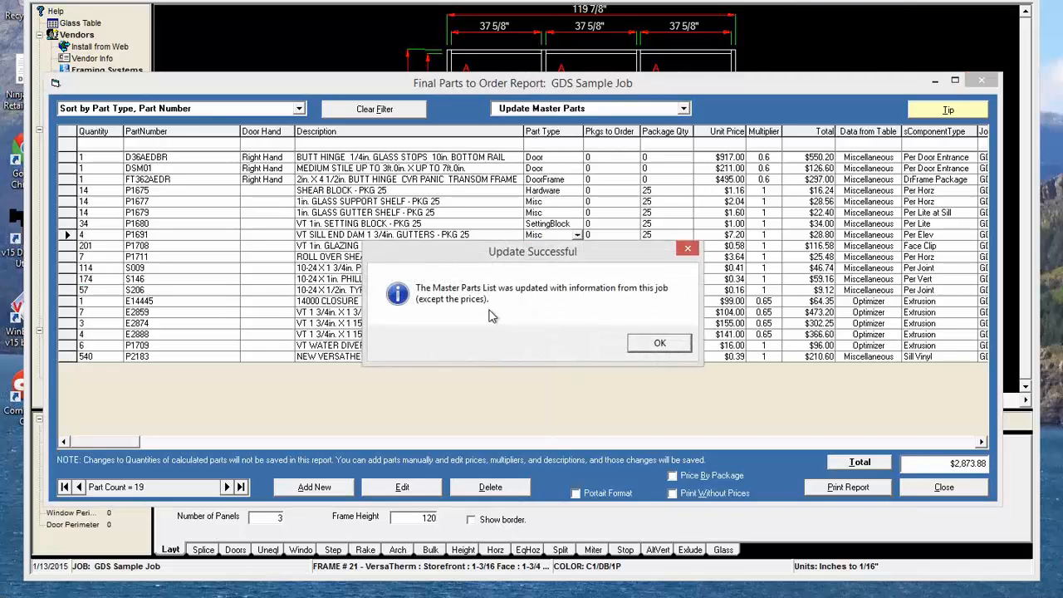
{"action": "left_click", "coordinate": [660, 344]}
{"action": "left_click", "coordinate": [943, 488]}
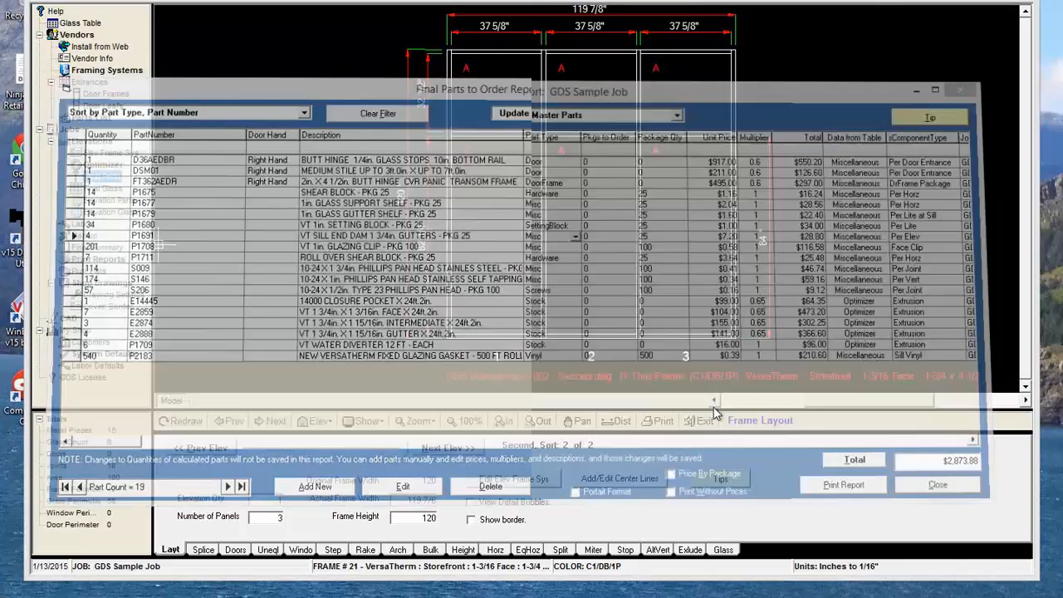
- Filter the vendor's parts list by part number P1680 to check its part type
{"action": "left_click", "coordinate": [92, 119]}
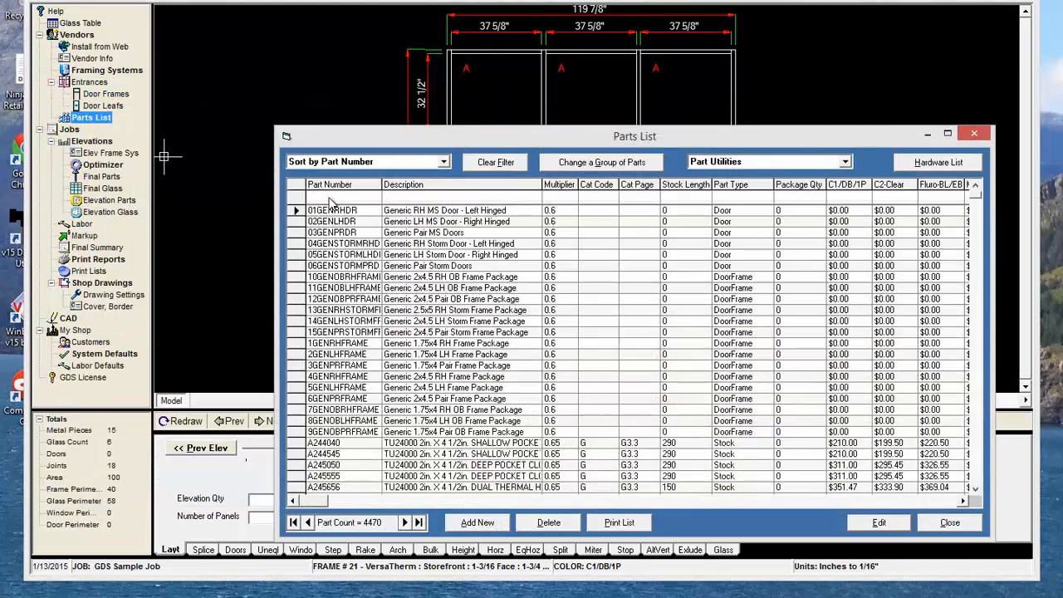
{"action": "left_click", "coordinate": [331, 196]}
{"action": "type", "text": "P168"}
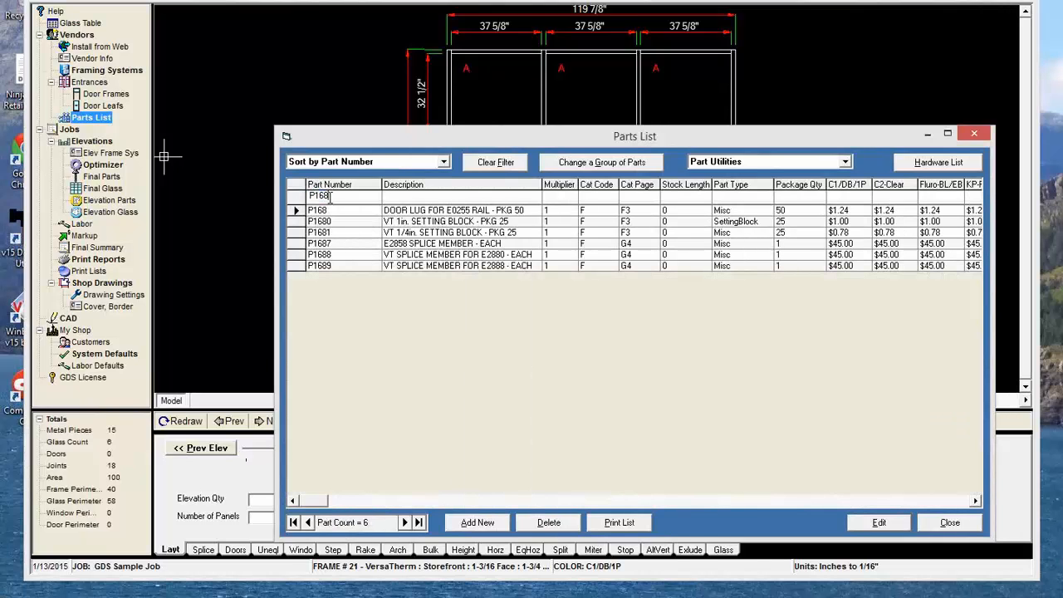
{"action": "type", "text": "0"}
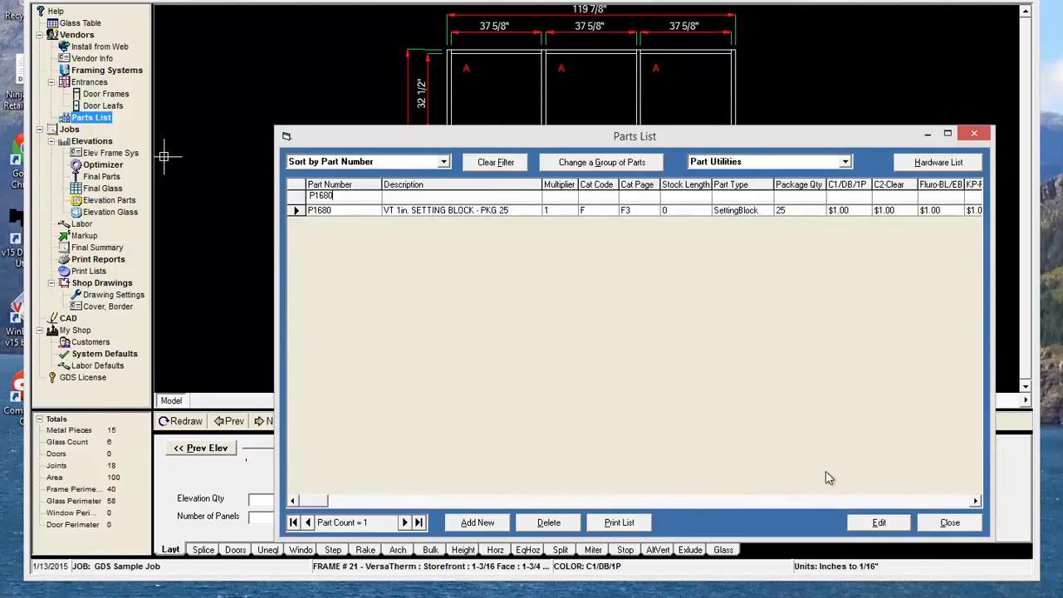
{"action": "left_click", "coordinate": [956, 522]}
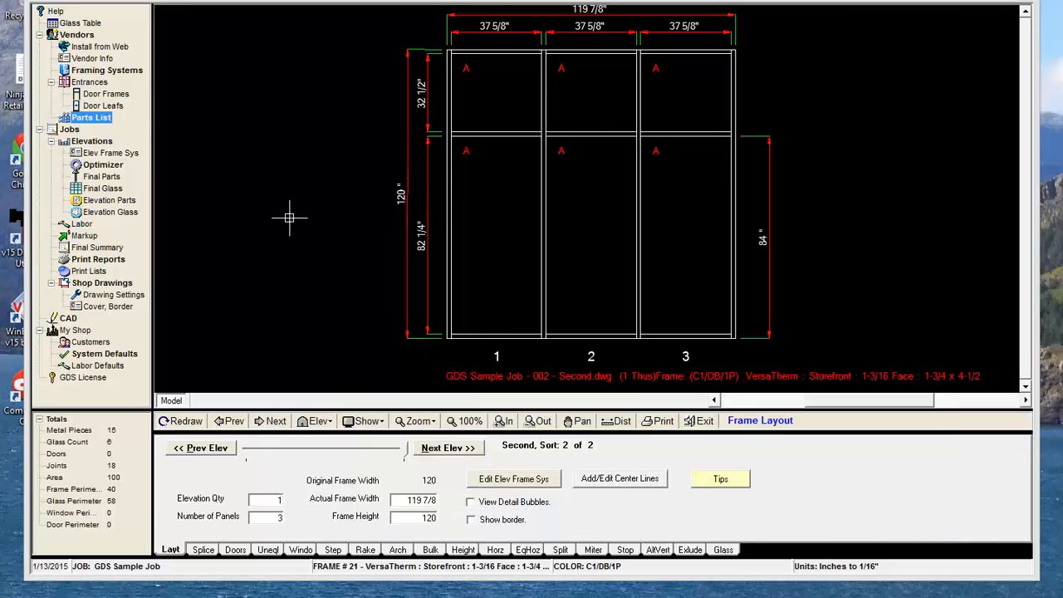
- Open the Final Parts to Order report and filter its part types by "doo"
{"action": "left_click", "coordinate": [101, 177]}
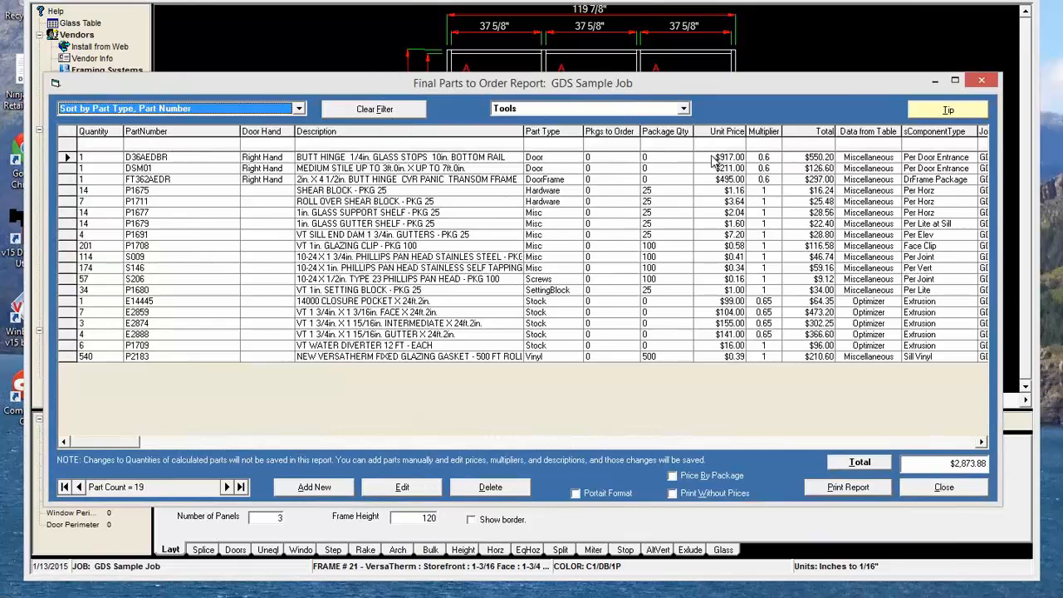
{"action": "left_click", "coordinate": [543, 146]}
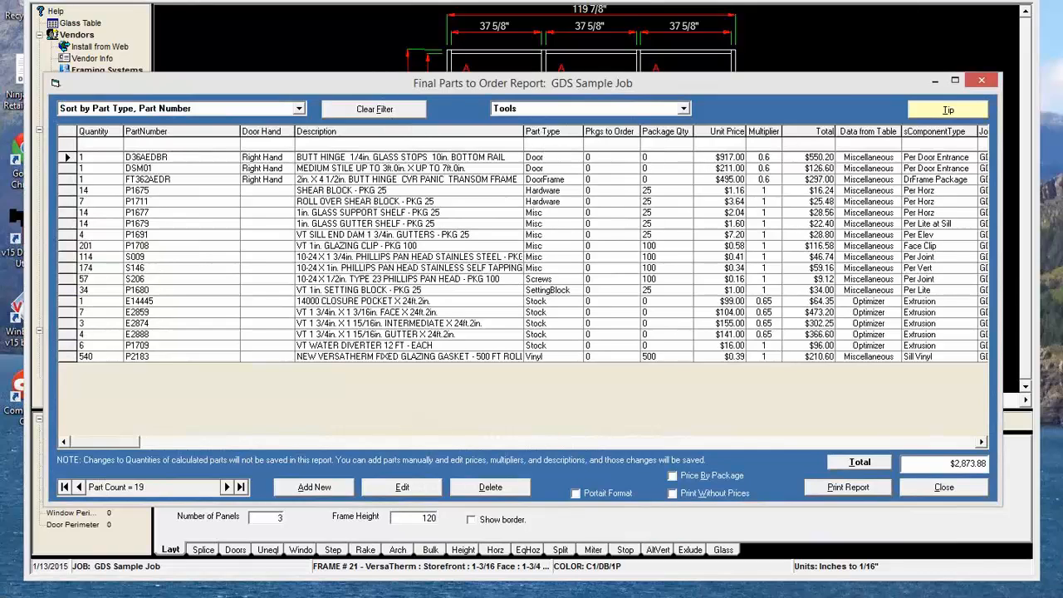
{"action": "type", "text": "d"}
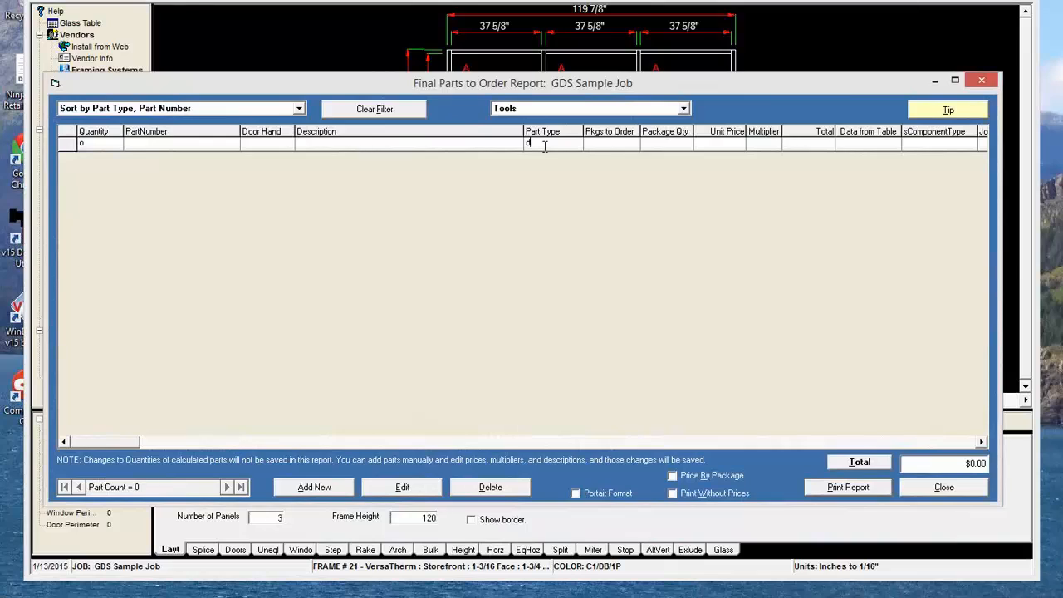
{"action": "type", "text": "o"}
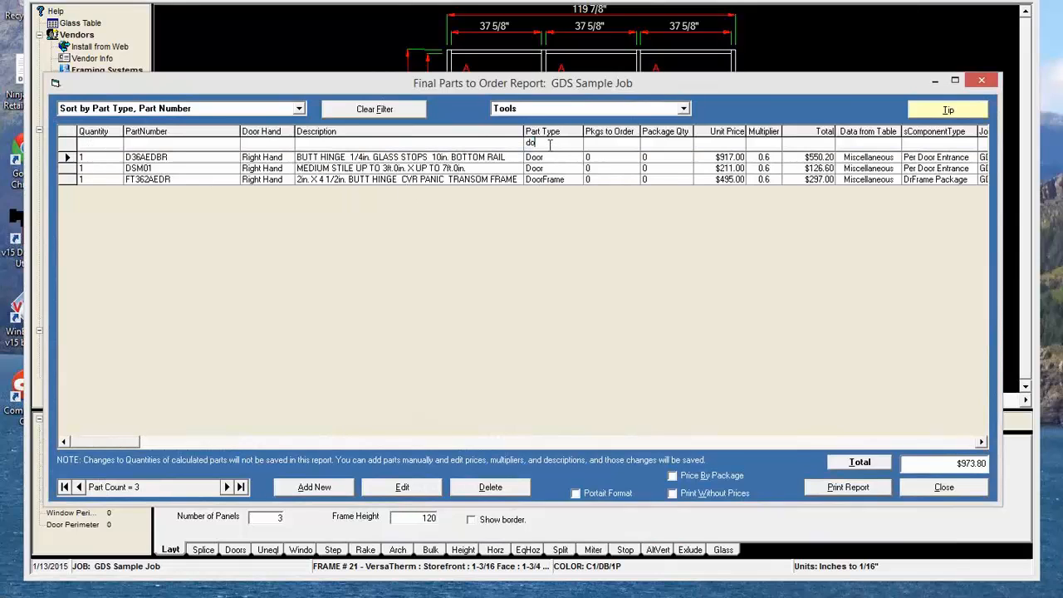
{"action": "type", "text": "o"}
- Change the multiplier of the filtered door and door frame parts to 0.62 with Change Factors, and clear the filter
{"action": "left_click", "coordinate": [684, 111]}
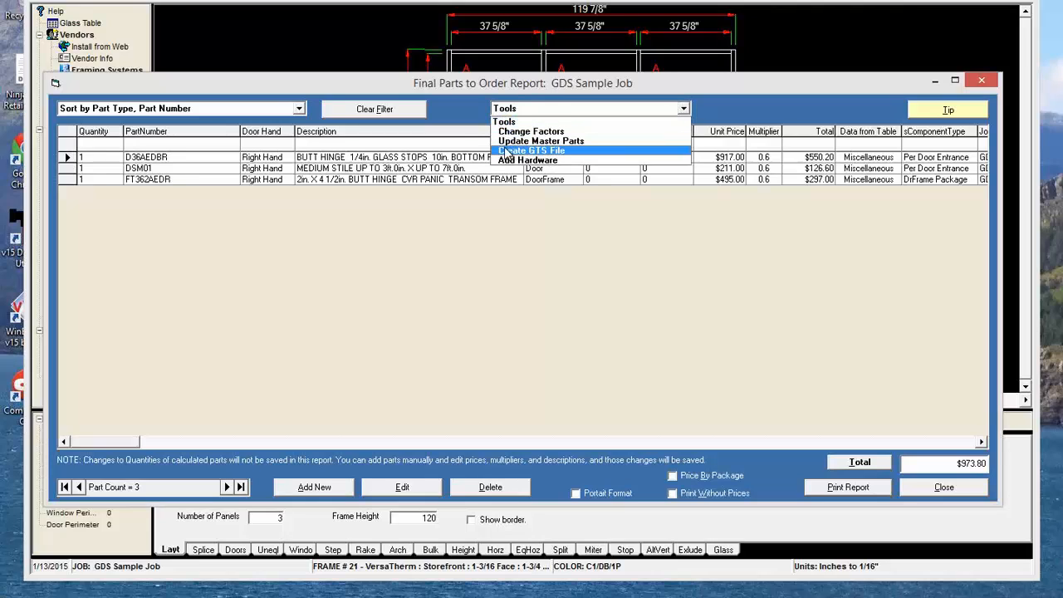
{"action": "left_click", "coordinate": [532, 131]}
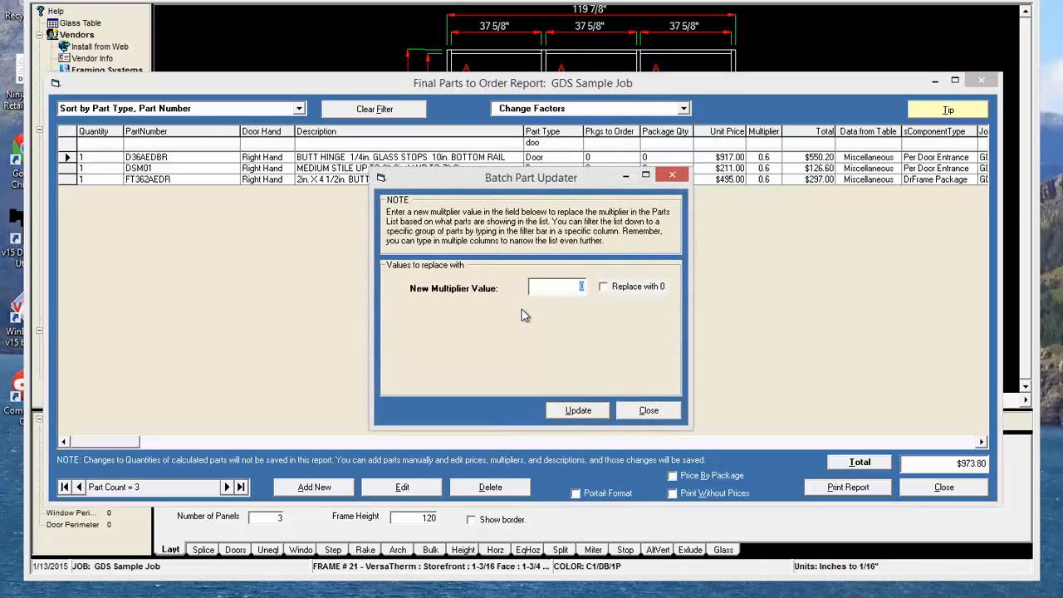
{"action": "type", "text": "2"}
{"action": "left_click", "coordinate": [575, 411]}
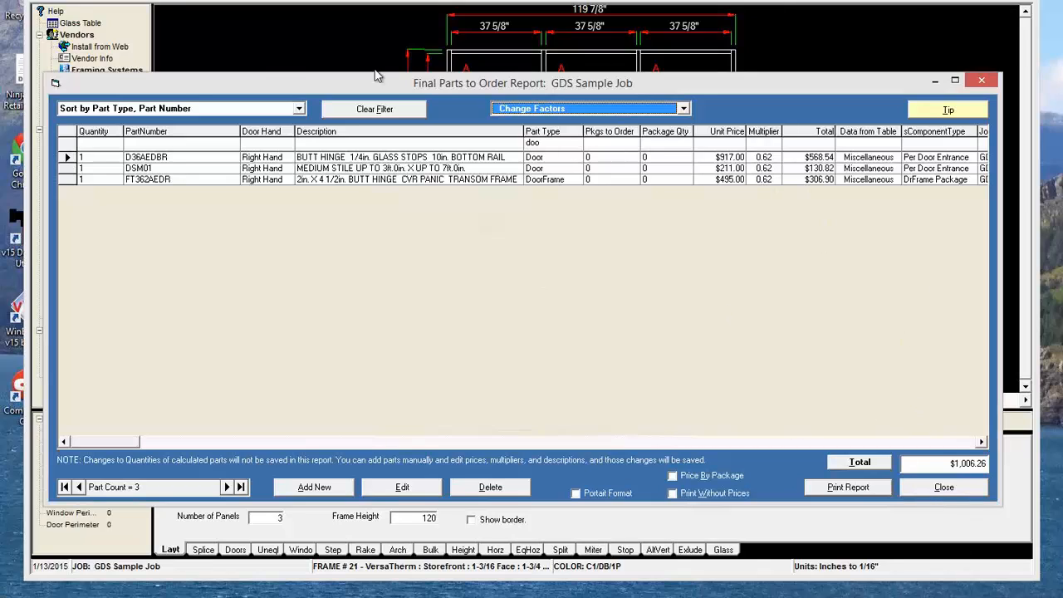
{"action": "left_click", "coordinate": [372, 108]}
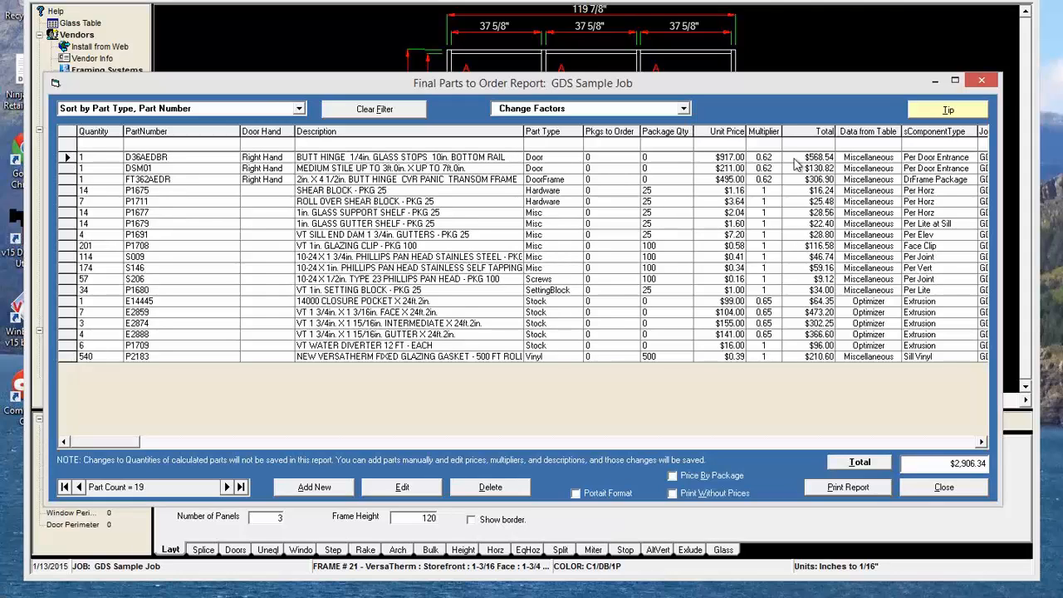
- Update the Master Parts List with this job's multipliers and close the Final Parts to Order report
{"action": "left_click", "coordinate": [684, 109]}
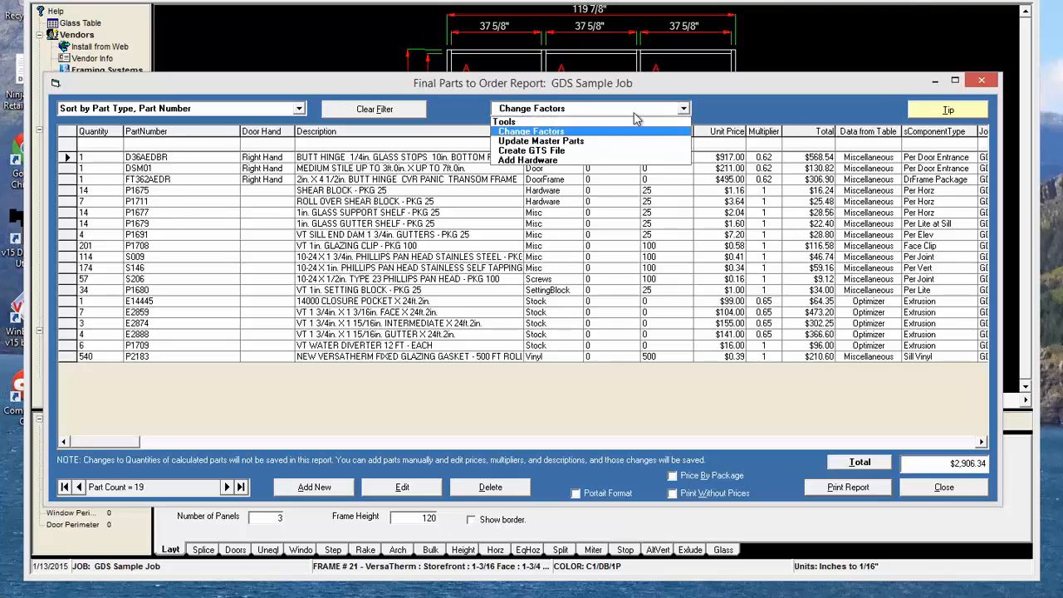
{"action": "left_click", "coordinate": [551, 142]}
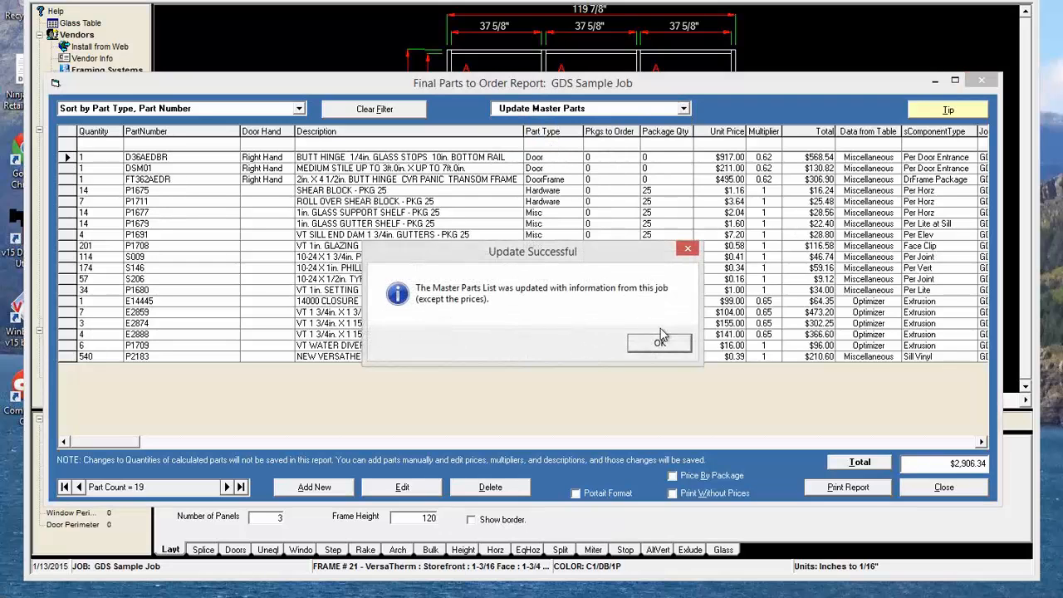
{"action": "left_click", "coordinate": [658, 342]}
{"action": "left_click", "coordinate": [942, 487]}
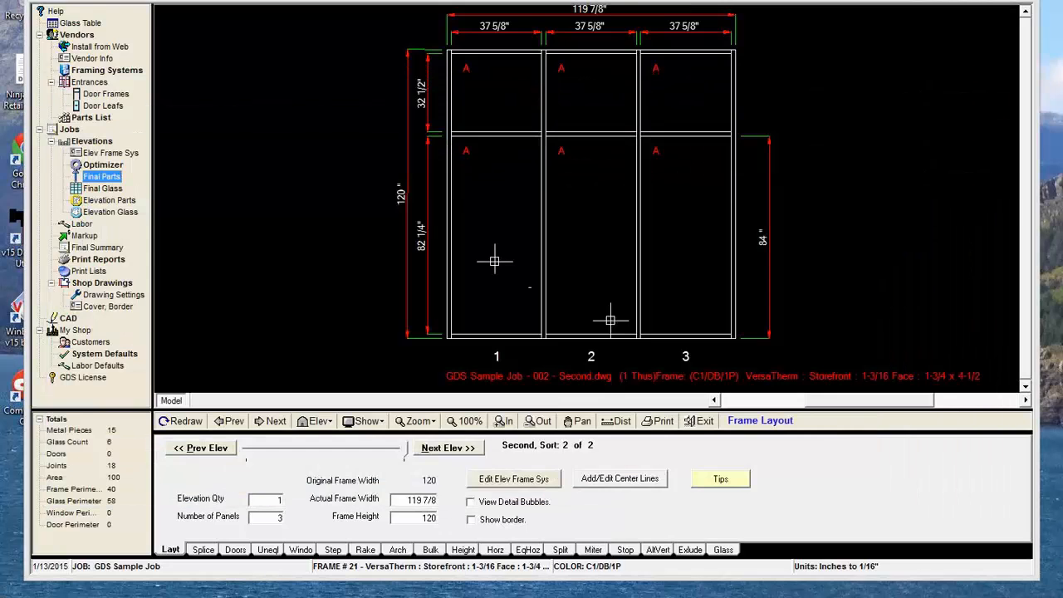
- Open the vendor's parts list and filter it by part number DSM to check the multipliers
{"action": "left_click", "coordinate": [99, 118]}
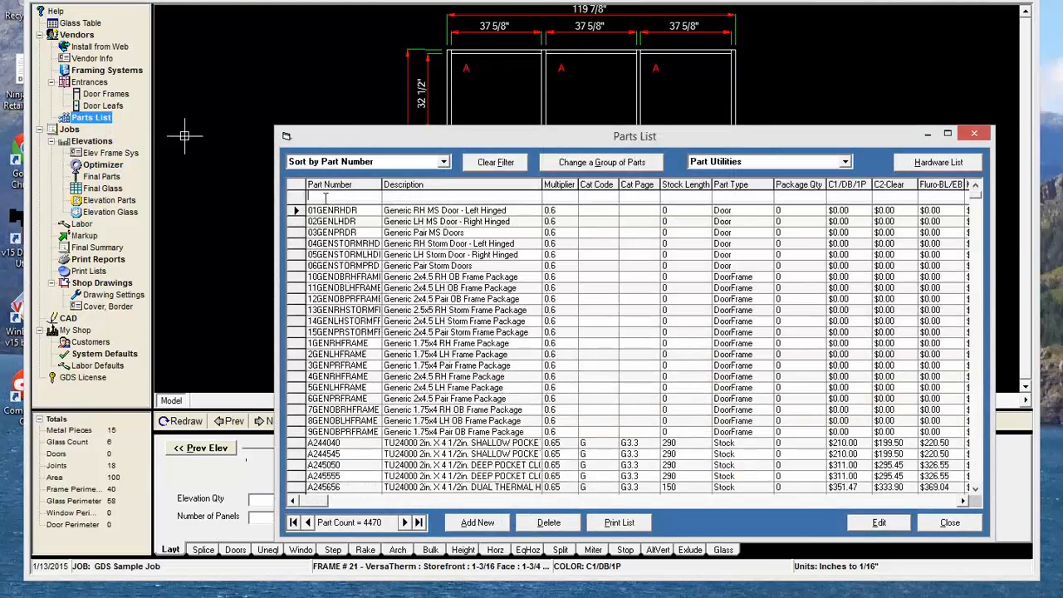
{"action": "type", "text": "S"}
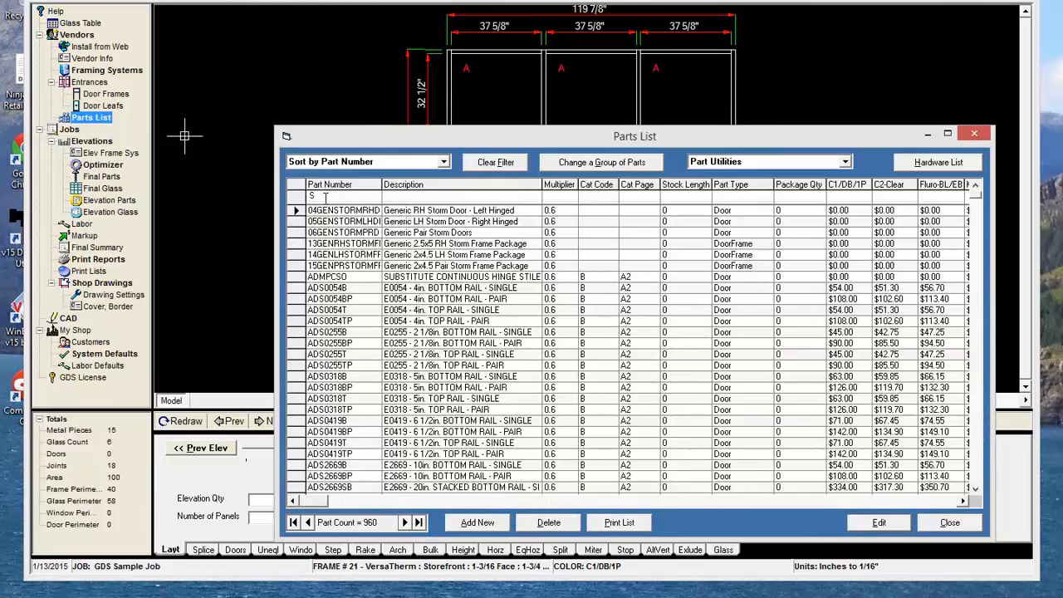
{"action": "key", "text": "BackSpace"}
{"action": "type", "text": "DSM"}
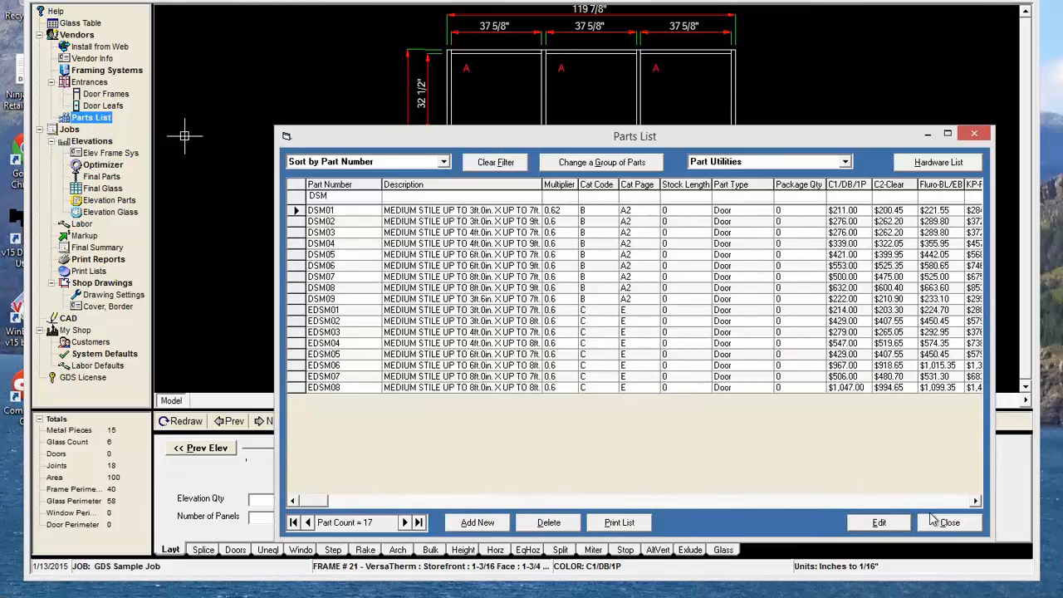
- Examine the price and multiplier columns of the DSM parts, widen the Parts List window, and close it
{"action": "left_click", "coordinate": [975, 501]}
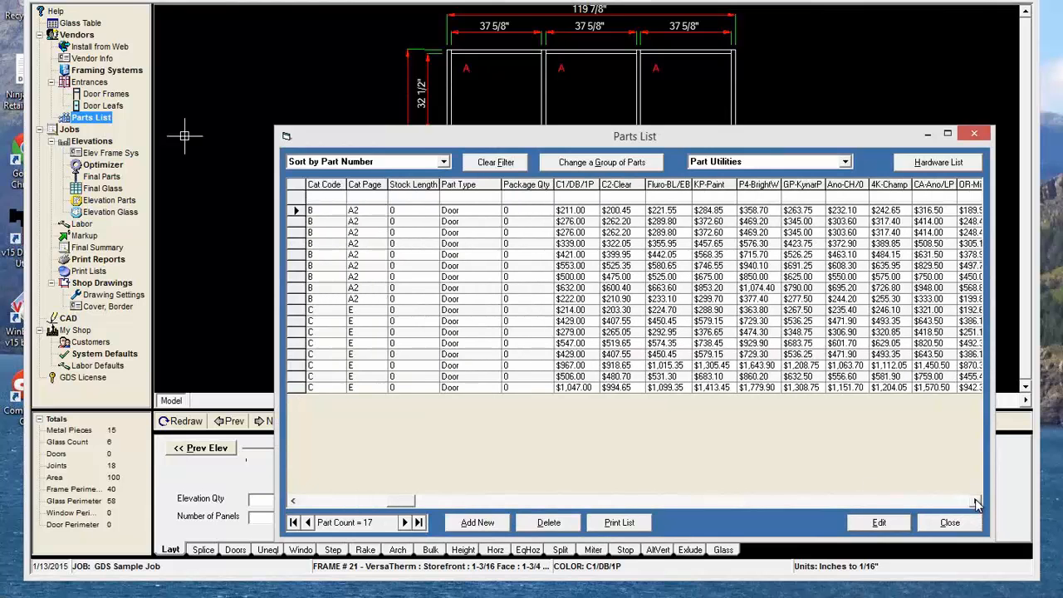
{"action": "left_click", "coordinate": [975, 500]}
{"action": "left_click", "coordinate": [975, 500]}
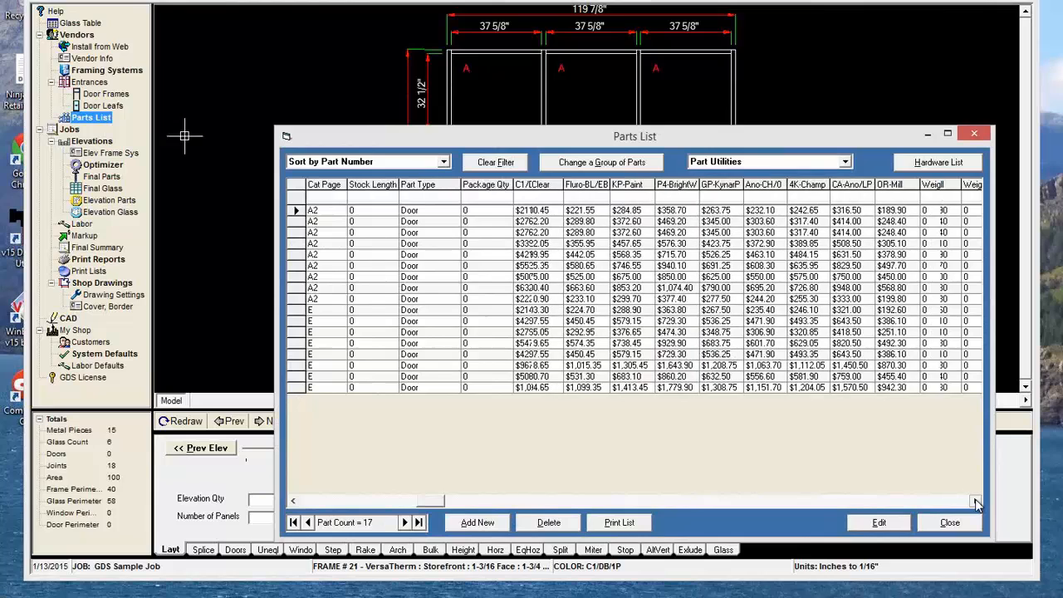
{"action": "left_click", "coordinate": [975, 501]}
{"action": "left_click", "coordinate": [975, 500]}
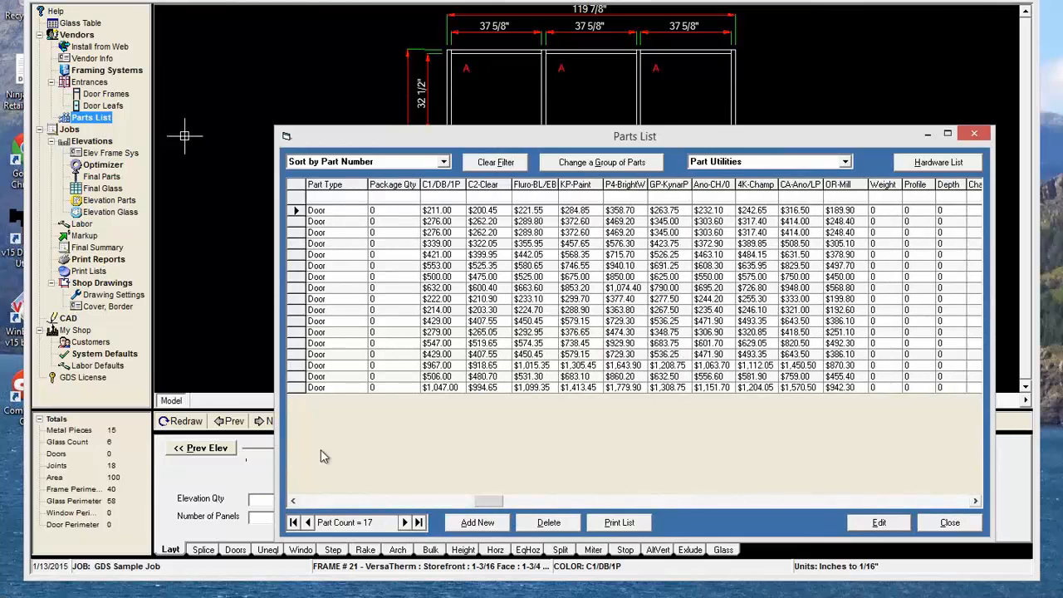
{"action": "left_click", "coordinate": [375, 498]}
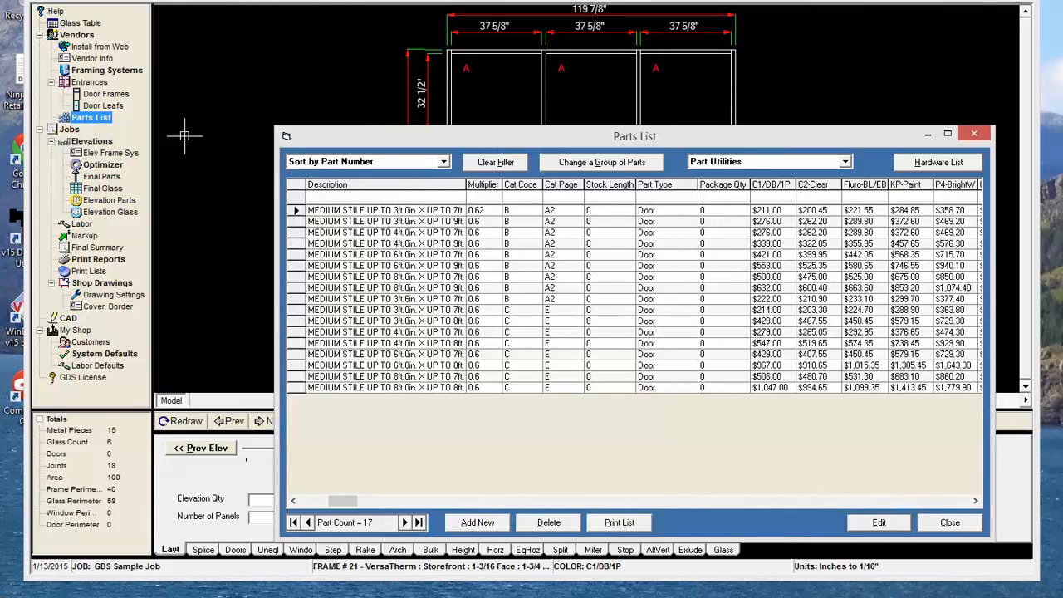
{"action": "left_click_drag", "start_coordinate": [280, 322], "coordinate": [106, 292]}
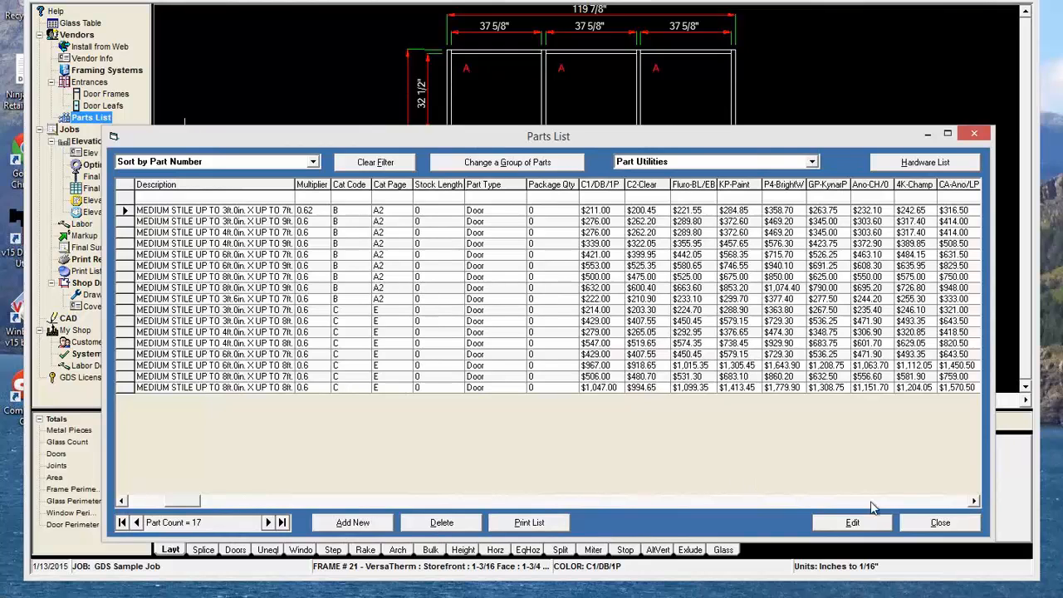
{"action": "left_click", "coordinate": [941, 522]}
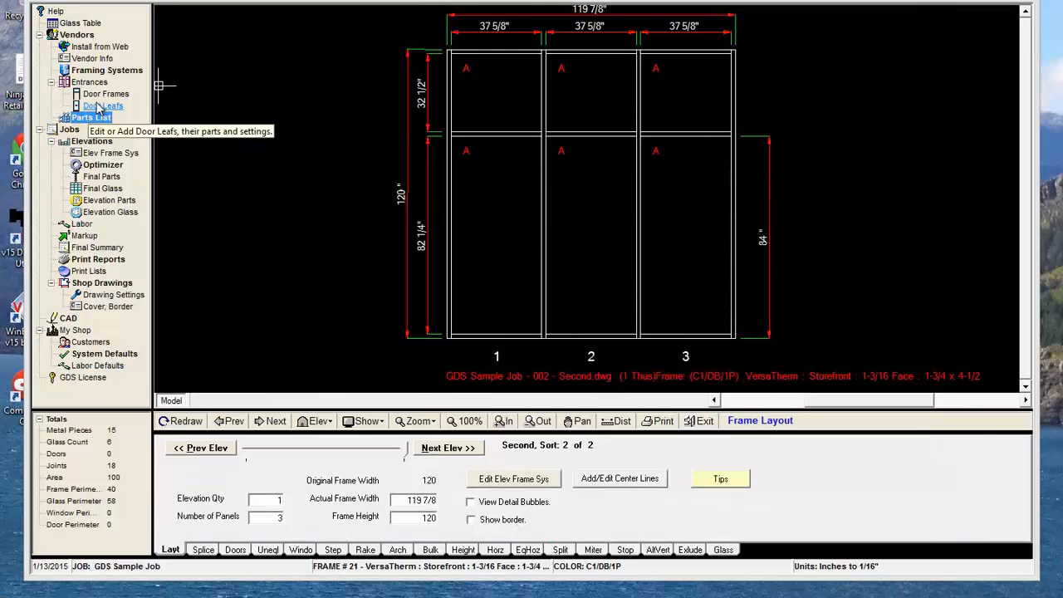
- Reopen the Final Parts to Order report and read the tip on editing parts in the list
{"action": "left_click", "coordinate": [104, 177]}
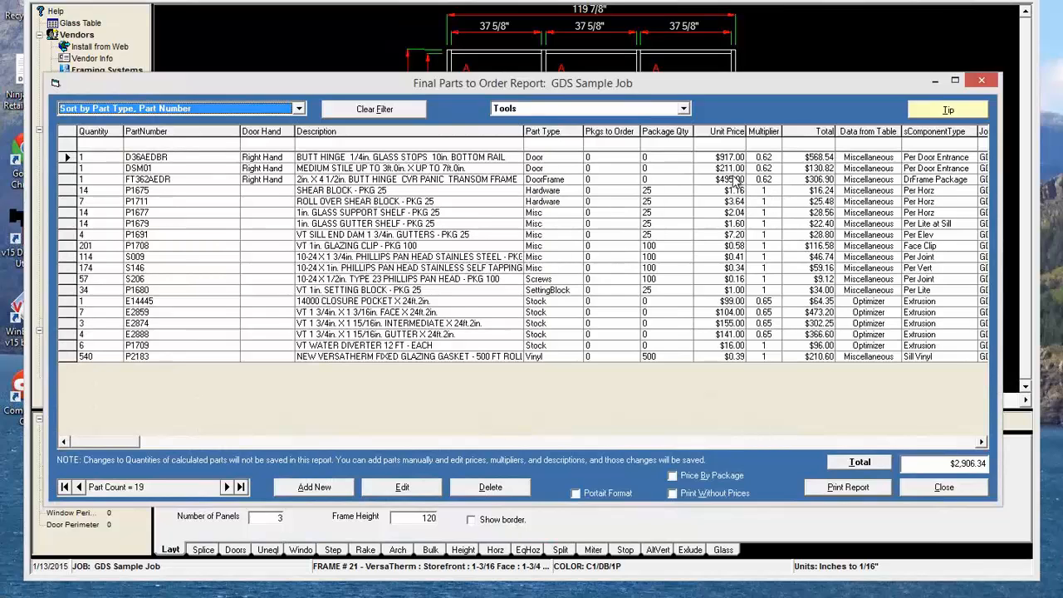
{"action": "left_click", "coordinate": [931, 111]}
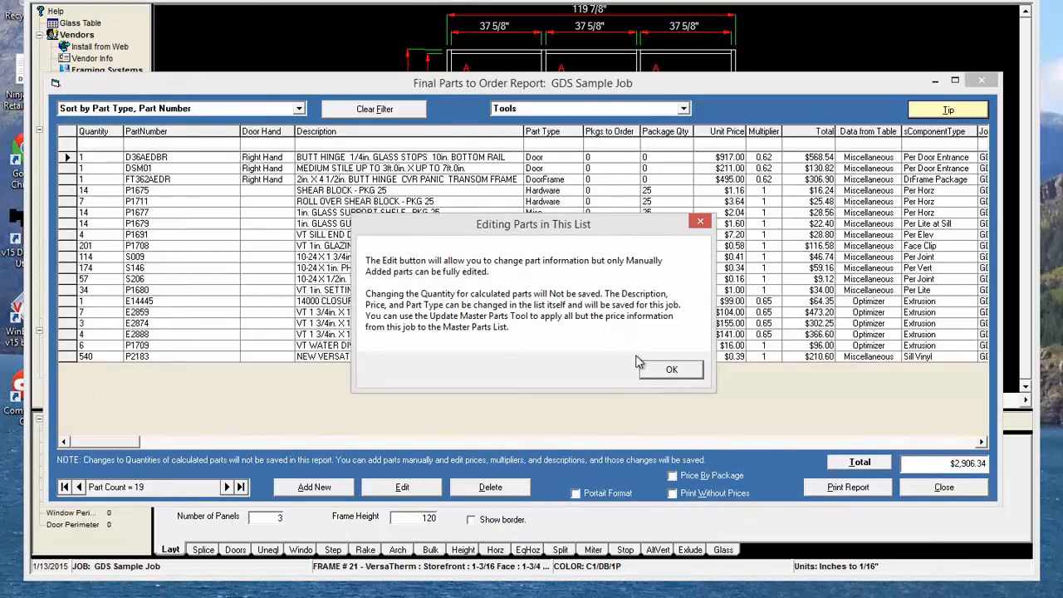
{"action": "left_click", "coordinate": [672, 374]}
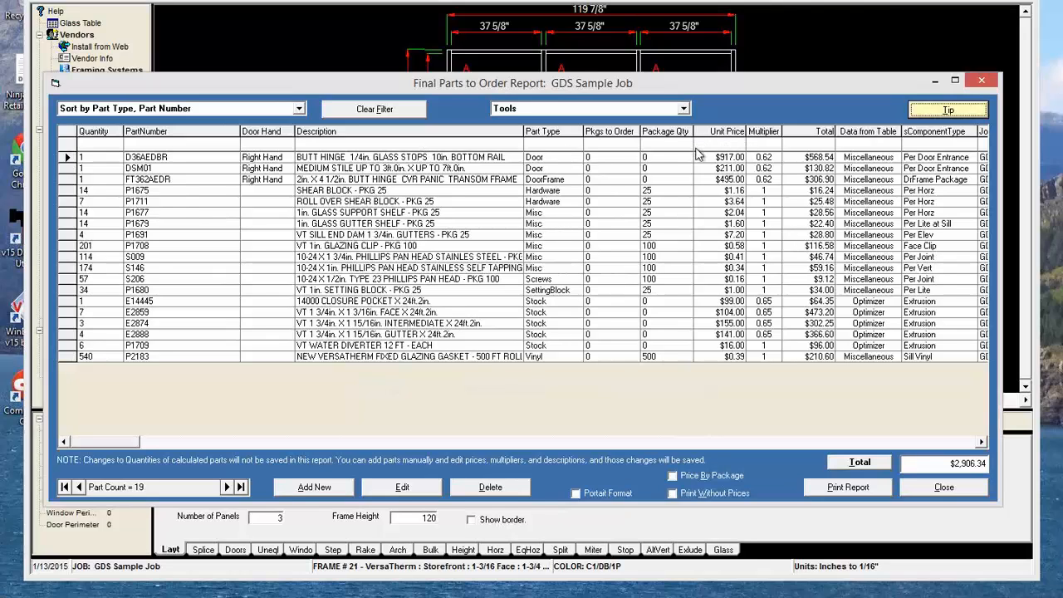
- Filter the report's part types by "doo", preview the printed Final Parts Report for those parts, and close the preview
{"action": "left_click", "coordinate": [548, 143]}
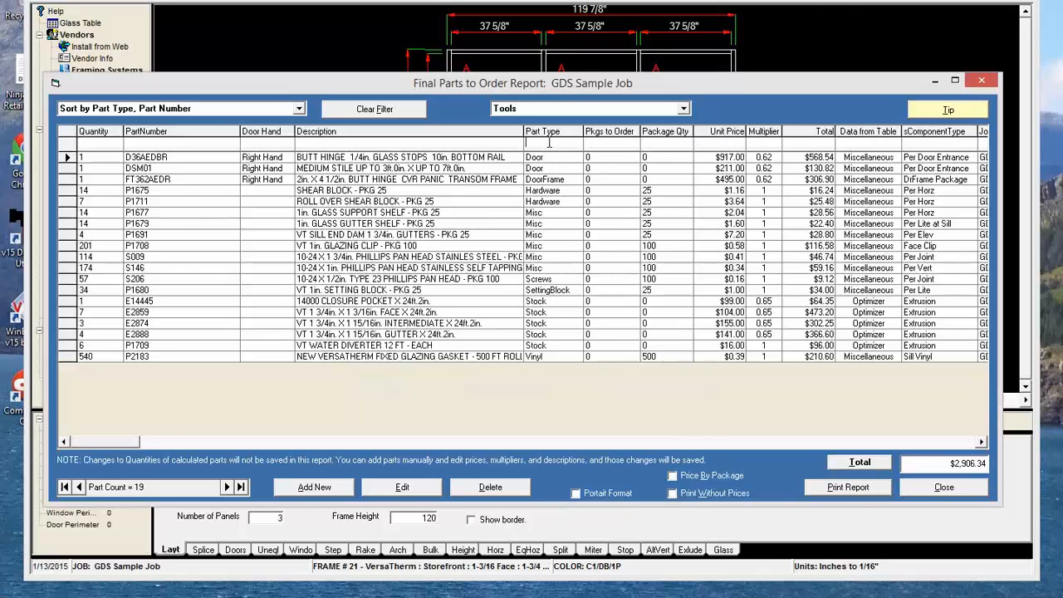
{"action": "type", "text": "d"}
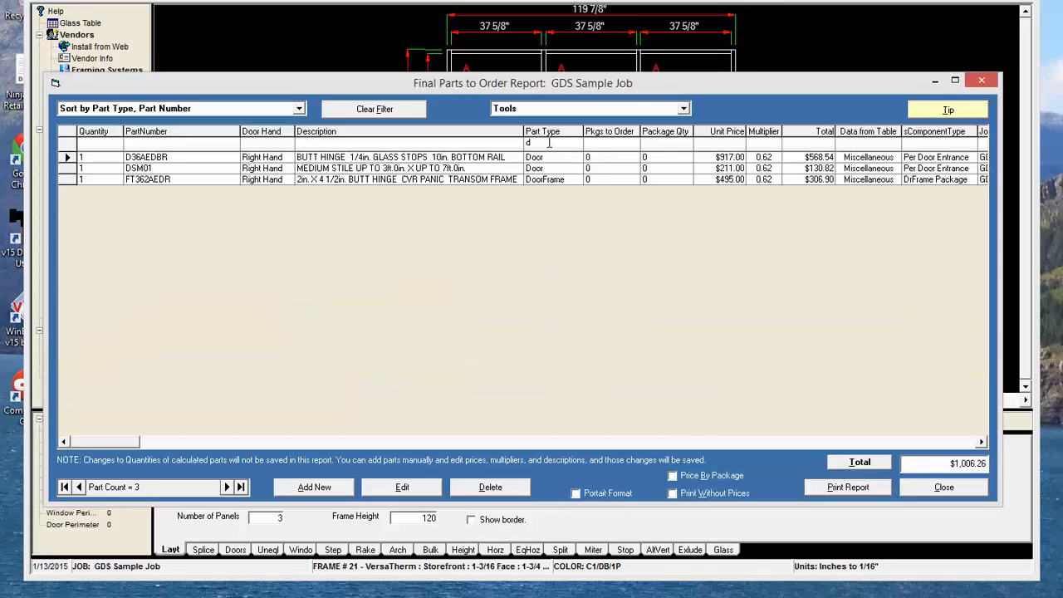
{"action": "double_click", "coordinate": [548, 144]}
{"action": "type", "text": "oo"}
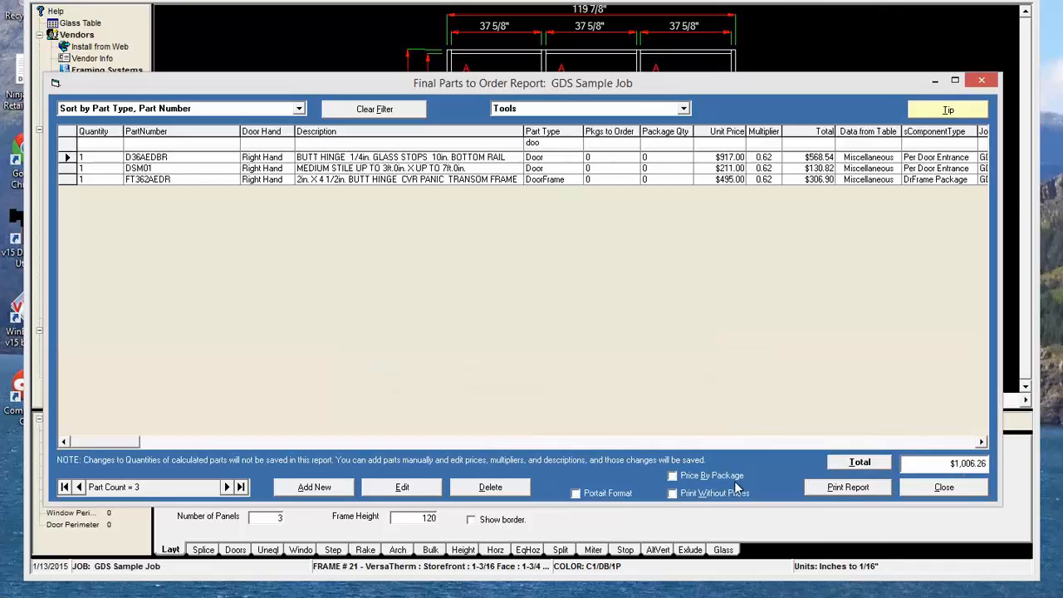
{"action": "left_click", "coordinate": [847, 487]}
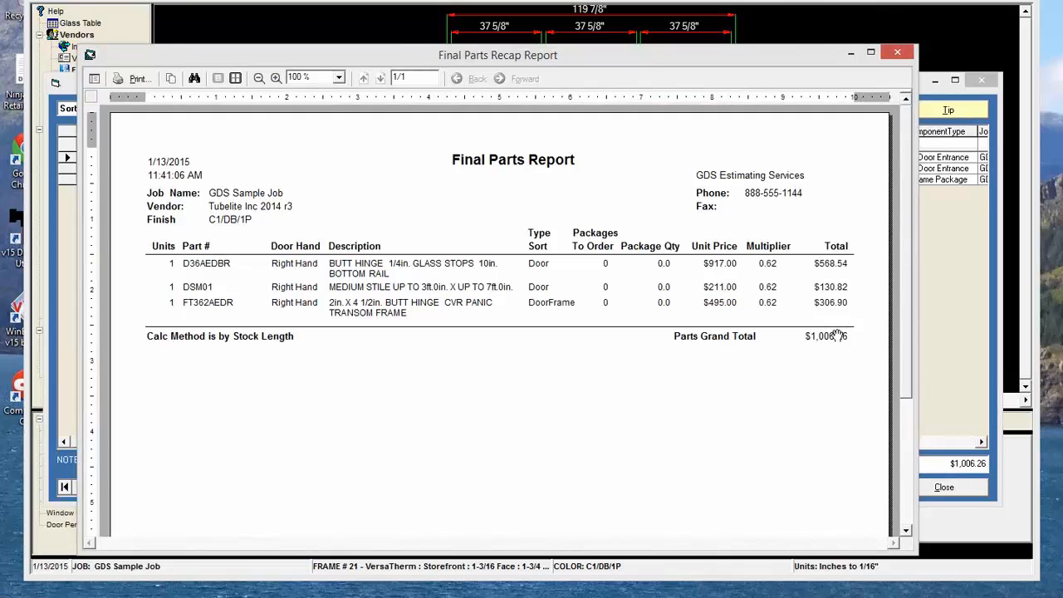
{"action": "left_click", "coordinate": [899, 55]}
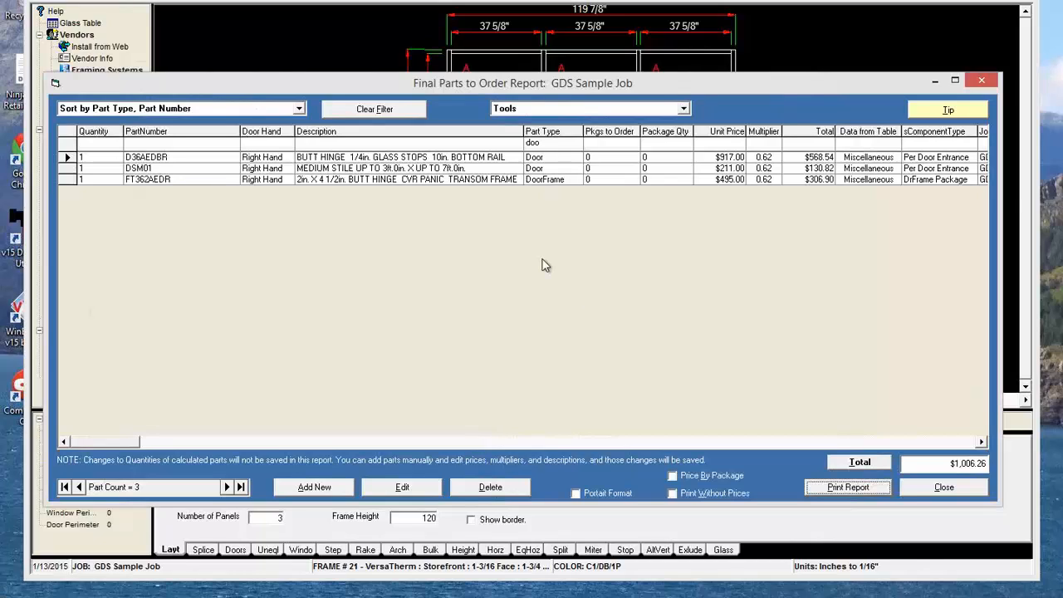
- Start adding a final part to the job and search the parts list for part numbers containing MA
{"action": "left_click", "coordinate": [314, 487]}
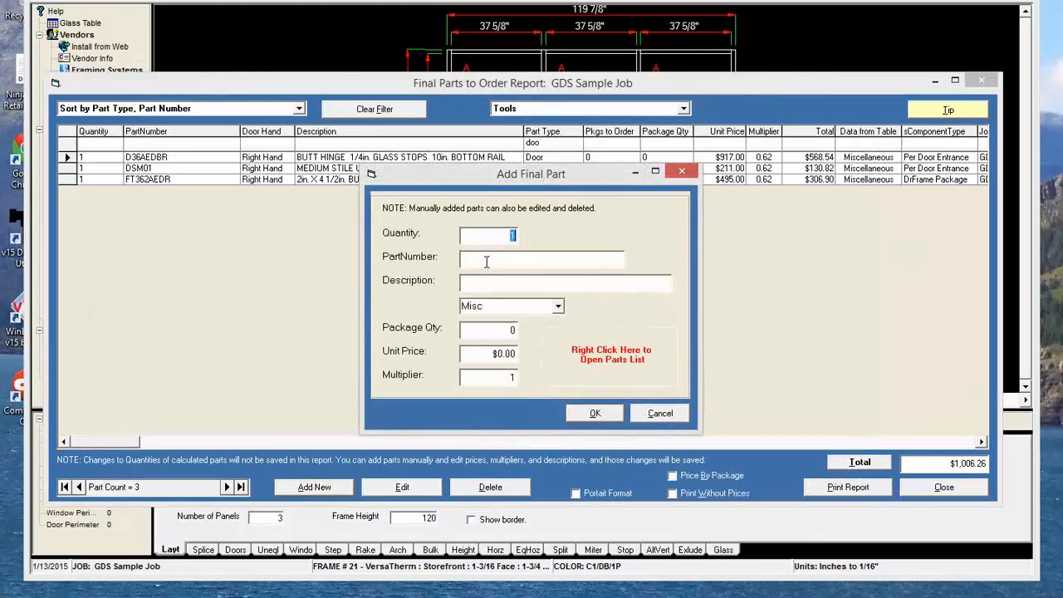
{"action": "right_click", "coordinate": [569, 362]}
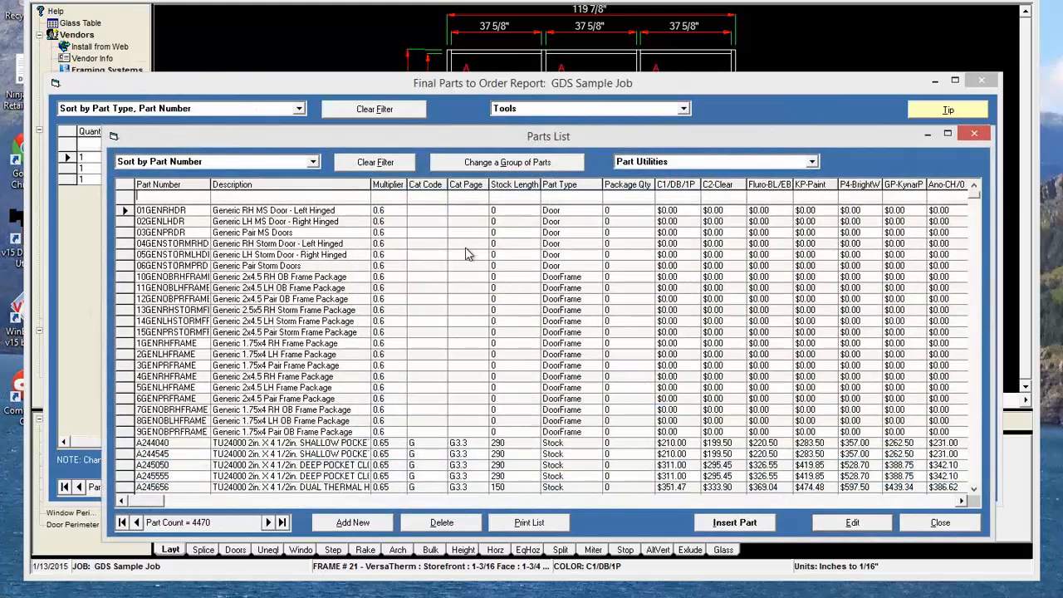
{"action": "left_click", "coordinate": [167, 196]}
{"action": "type", "text": "MA"}
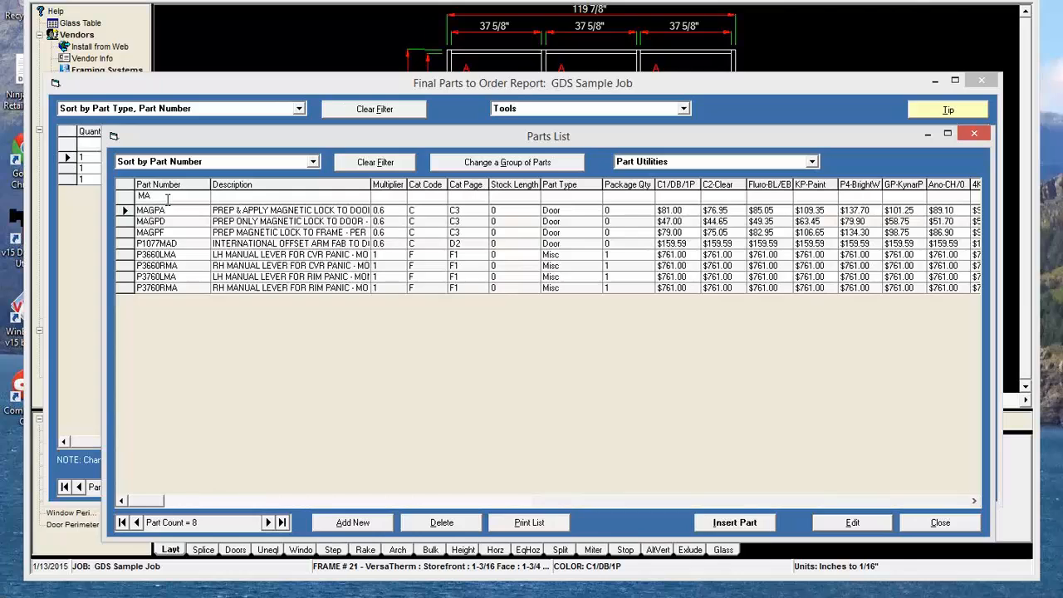
{"action": "key", "text": "BackSpace"}
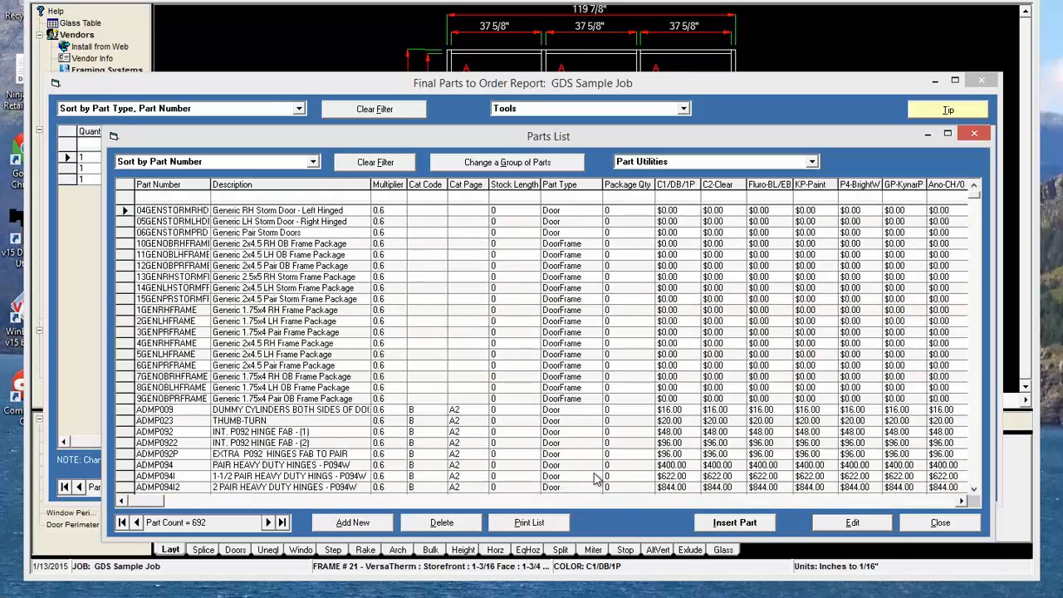
- Create the part MATCH-DOOR in the part table with part type Door and description "Used to match manufacturer with quote"
{"action": "left_click", "coordinate": [334, 522]}
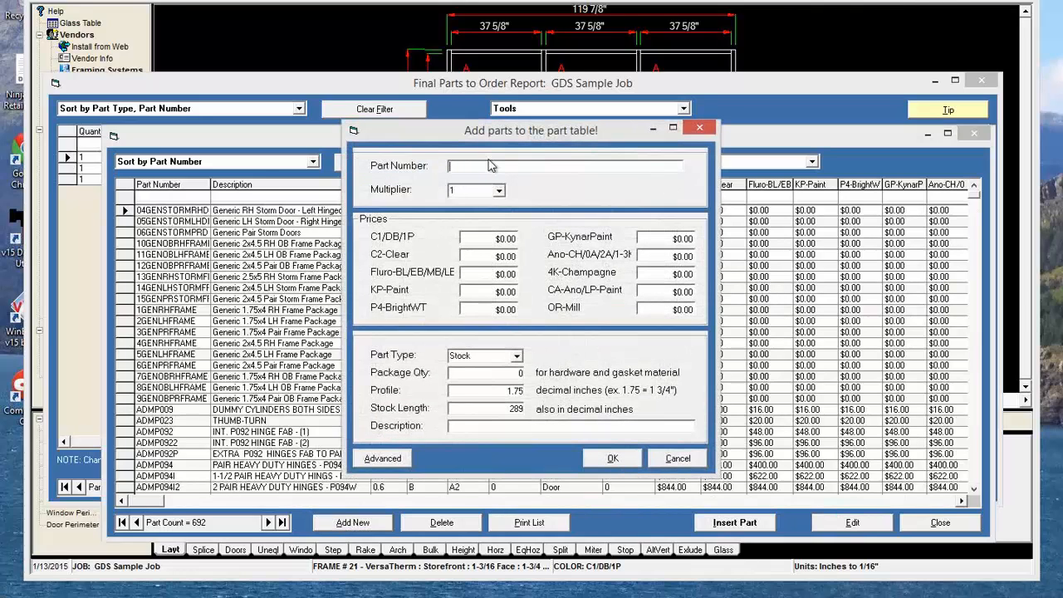
{"action": "left_click", "coordinate": [490, 165]}
{"action": "type", "text": "MATCH-DOOR"}
{"action": "left_click", "coordinate": [515, 357]}
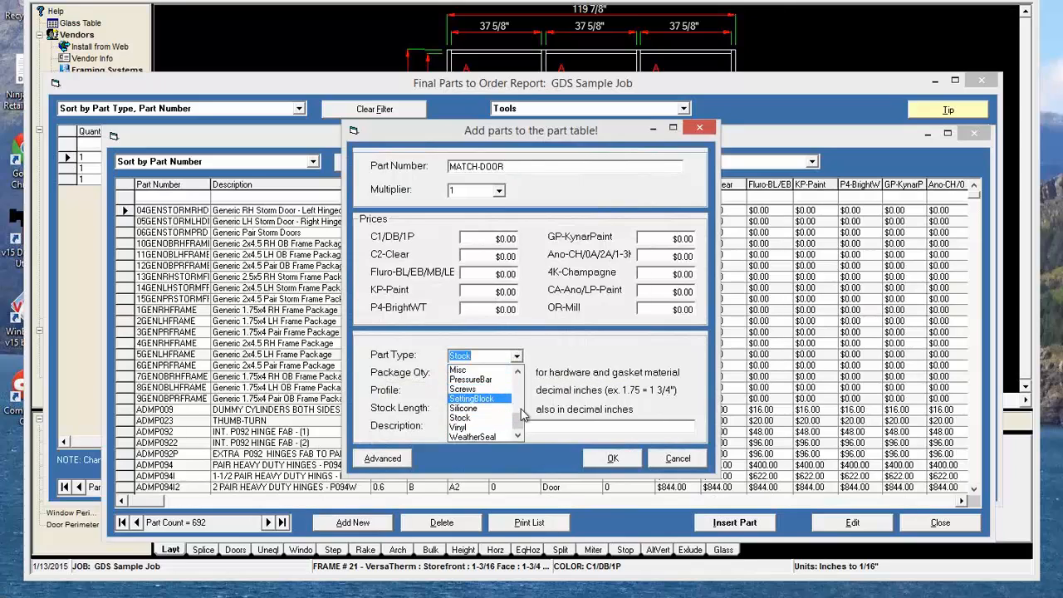
{"action": "scroll", "coordinate": [518, 390], "scroll_direction": "up", "scroll_amount": 5}
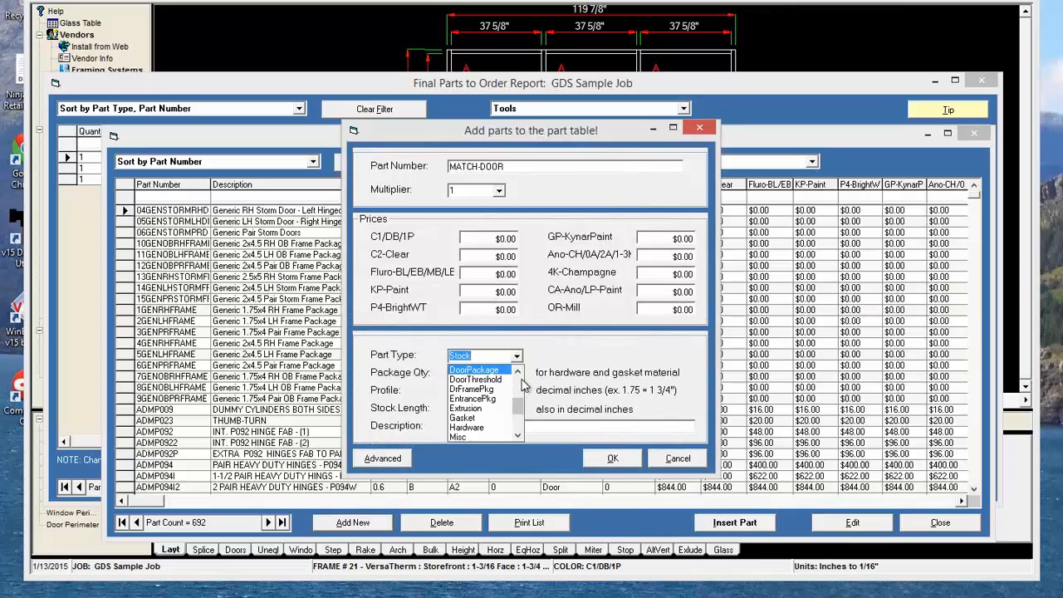
{"action": "scroll", "coordinate": [522, 384], "scroll_direction": "up", "scroll_amount": 3}
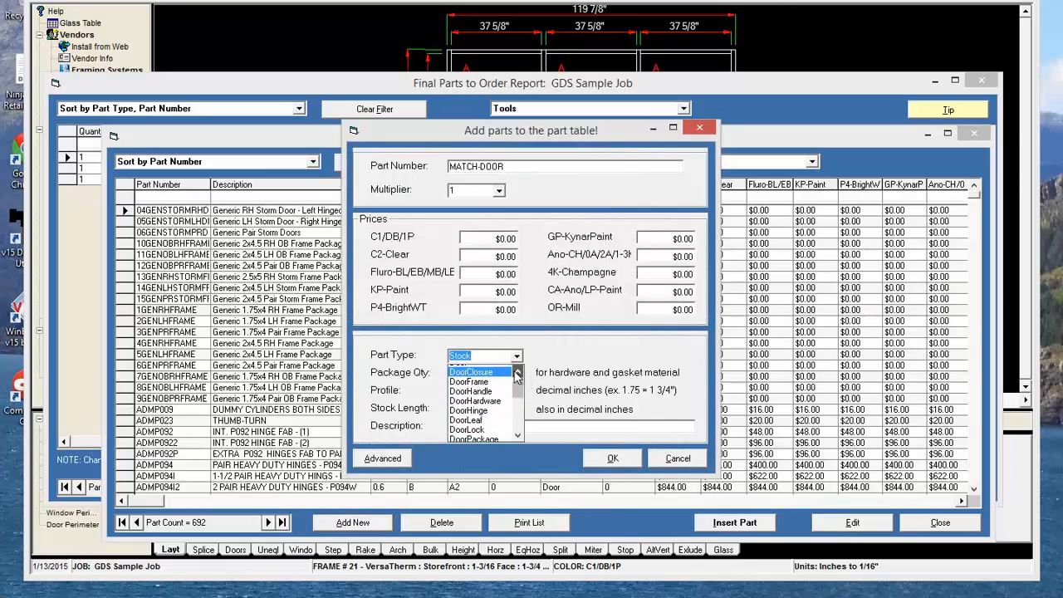
{"action": "left_click", "coordinate": [490, 388]}
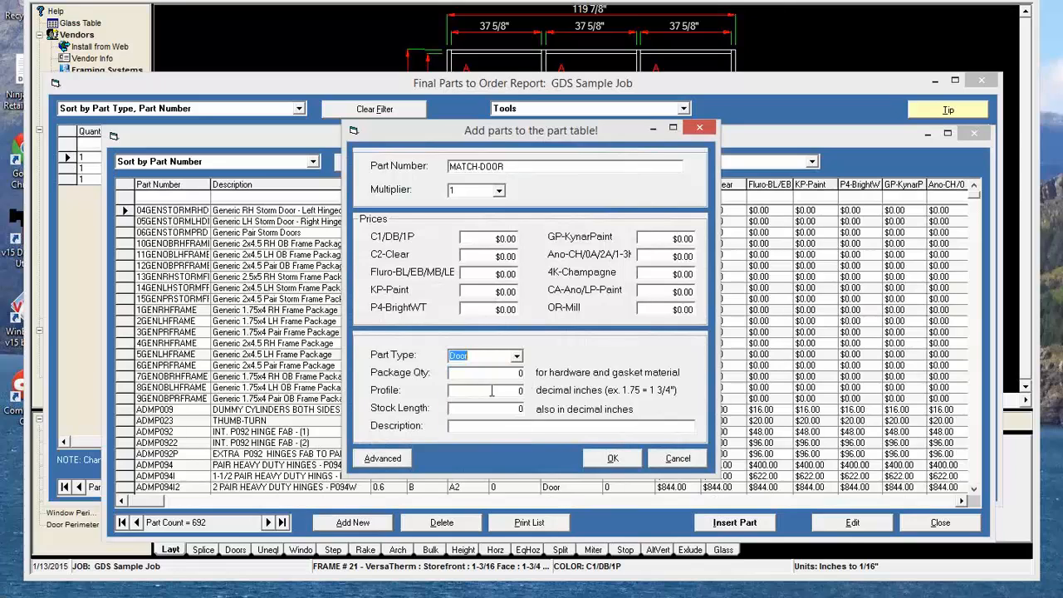
{"action": "left_click", "coordinate": [513, 428]}
{"action": "type", "text": "Used to match manufacturer"}
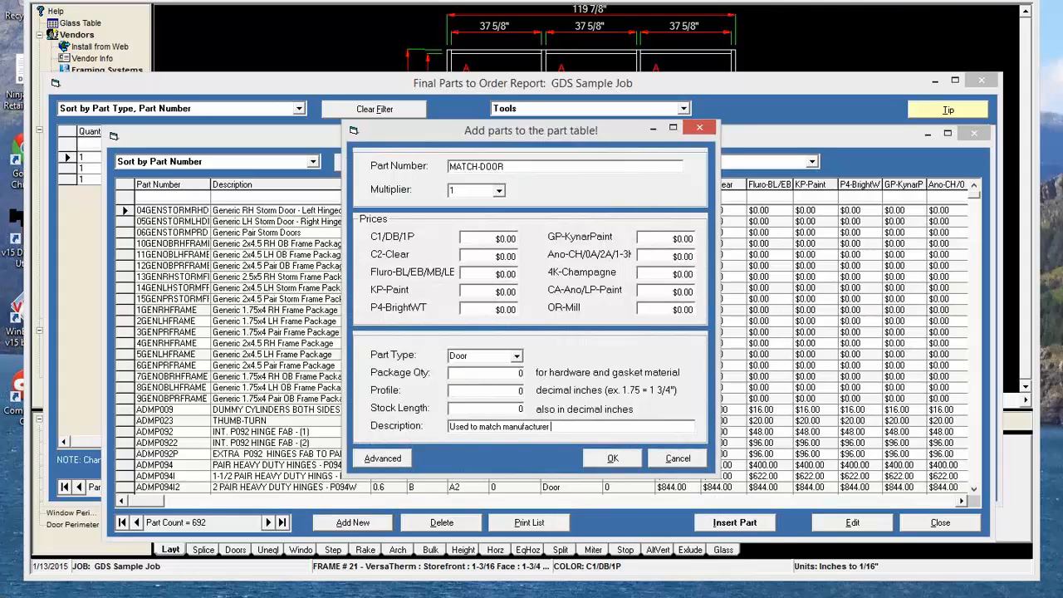
{"action": "type", "text": "with quote"}
{"action": "left_click", "coordinate": [614, 459]}
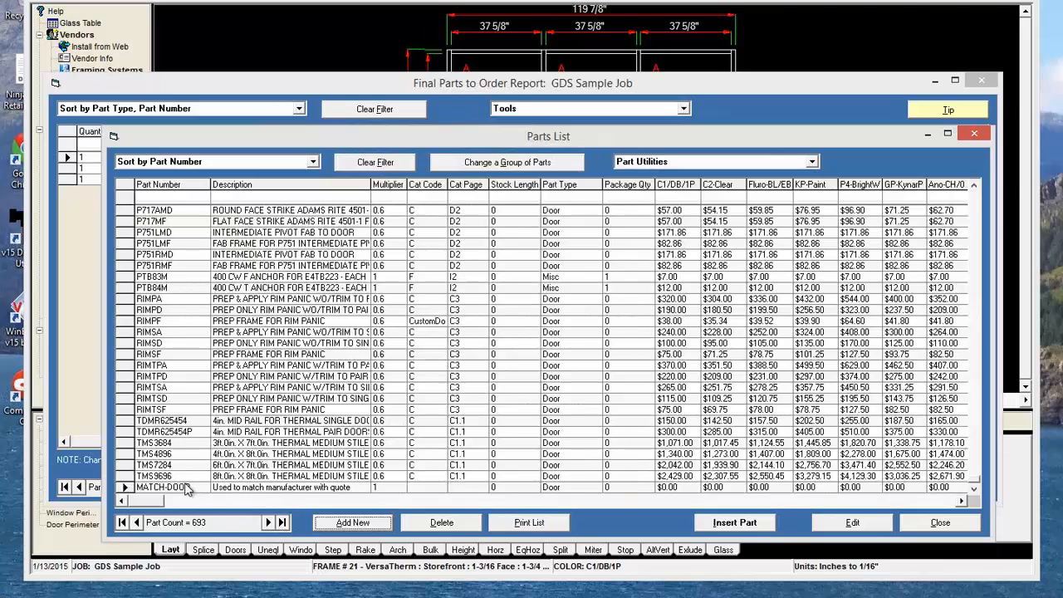
- Insert MATCH-DOOR into the final parts report and set its unit price to $300.00
{"action": "left_click", "coordinate": [734, 522]}
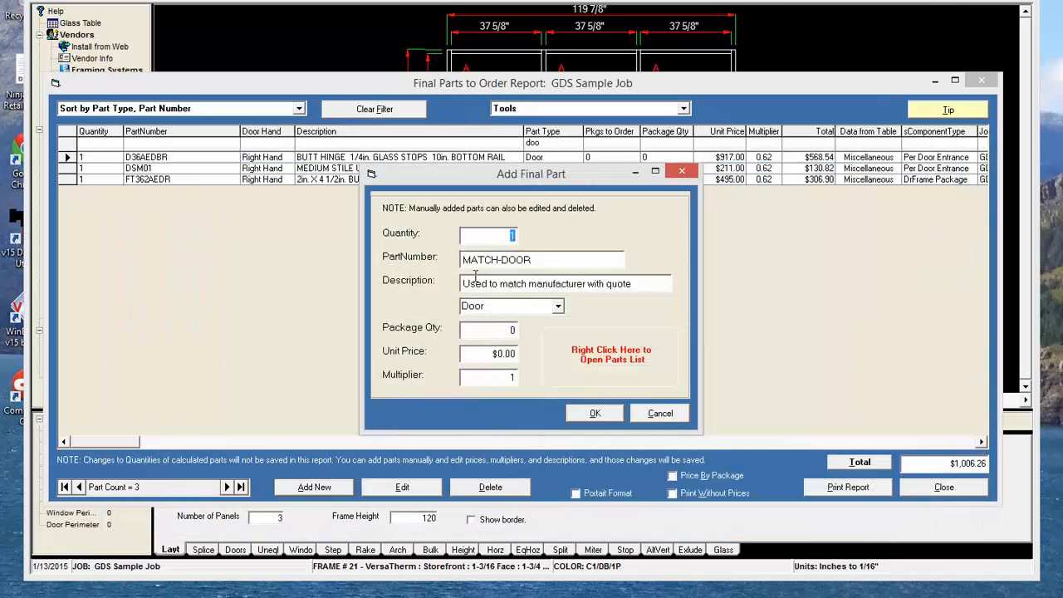
{"action": "left_click", "coordinate": [594, 414]}
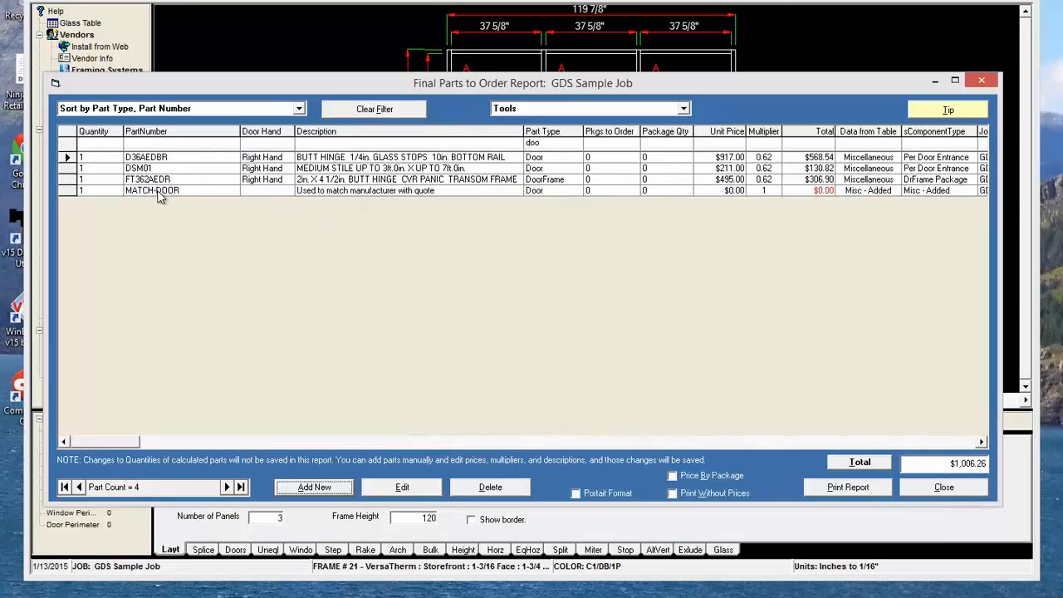
{"action": "left_click", "coordinate": [822, 190]}
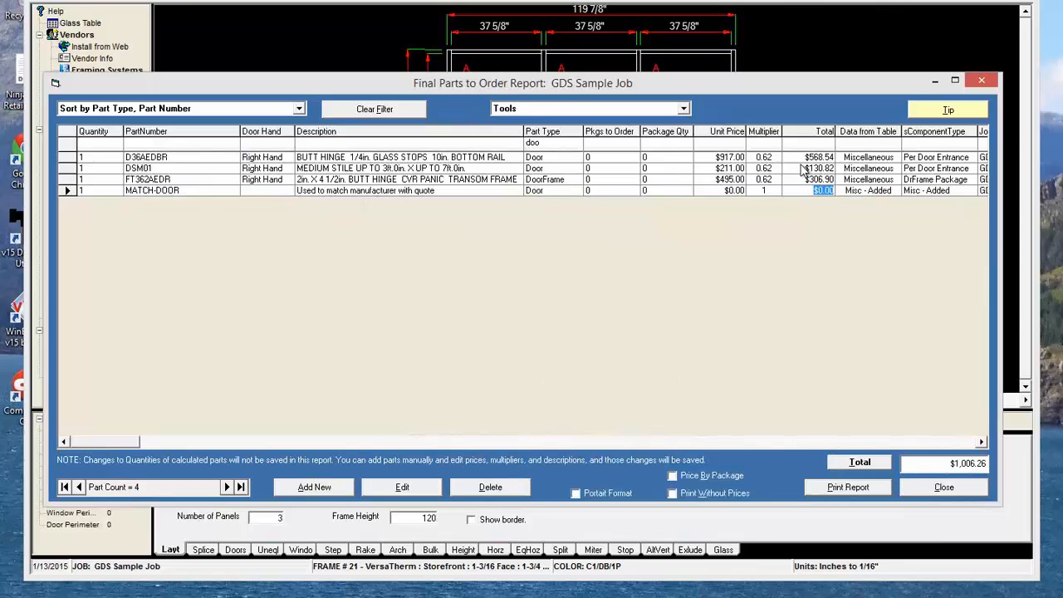
{"action": "left_click", "coordinate": [732, 188]}
{"action": "type", "text": "3"}
{"action": "left_click", "coordinate": [731, 179]}
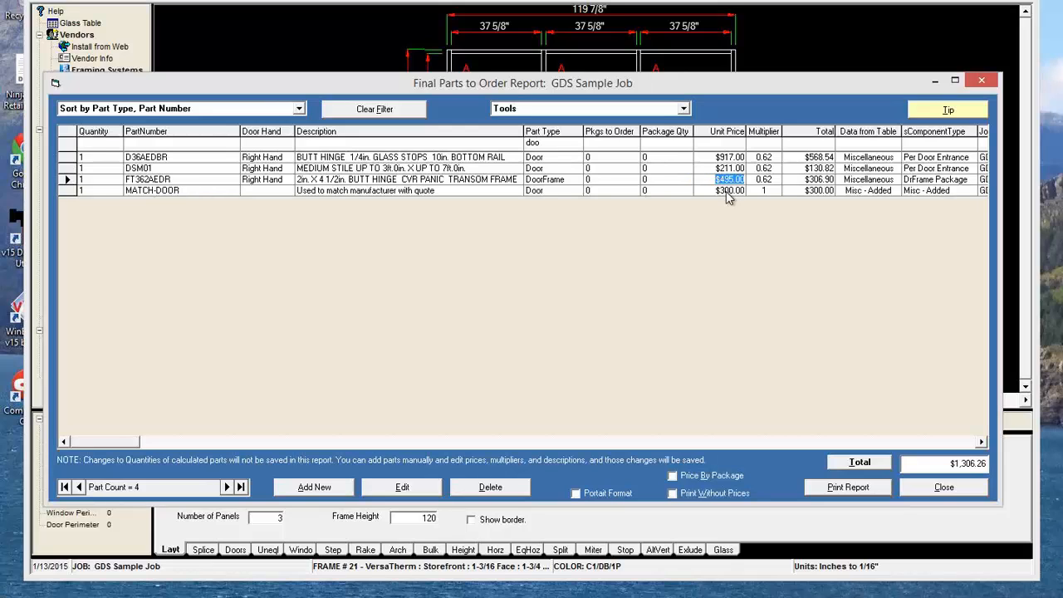
- Clear the report's "doo" filter and filter the part types by "st" instead
{"action": "left_click", "coordinate": [378, 111]}
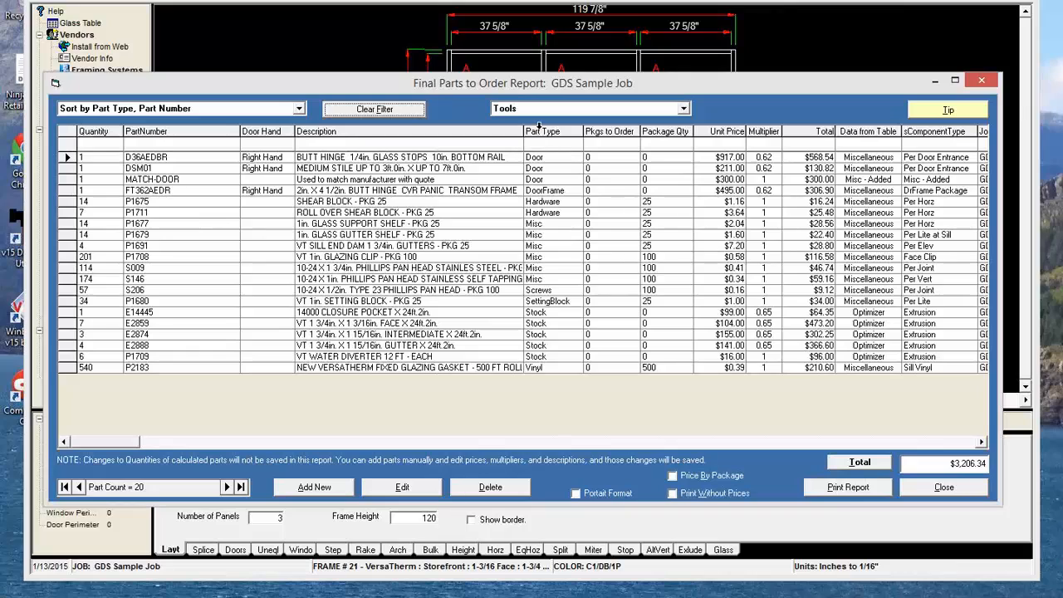
{"action": "left_click", "coordinate": [545, 145]}
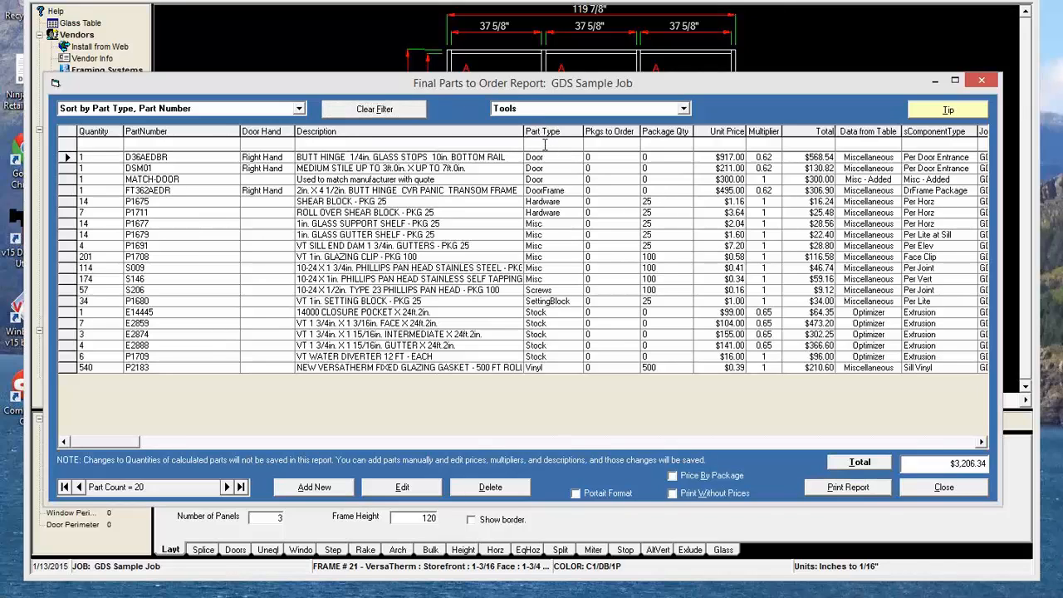
{"action": "type", "text": "s"}
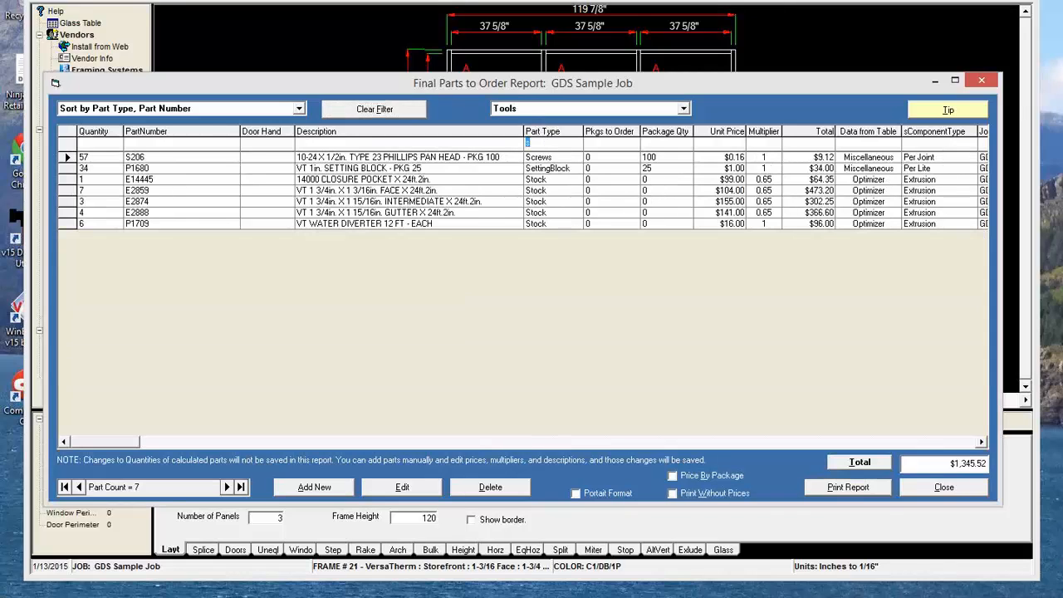
{"action": "key", "text": "BackSpace"}
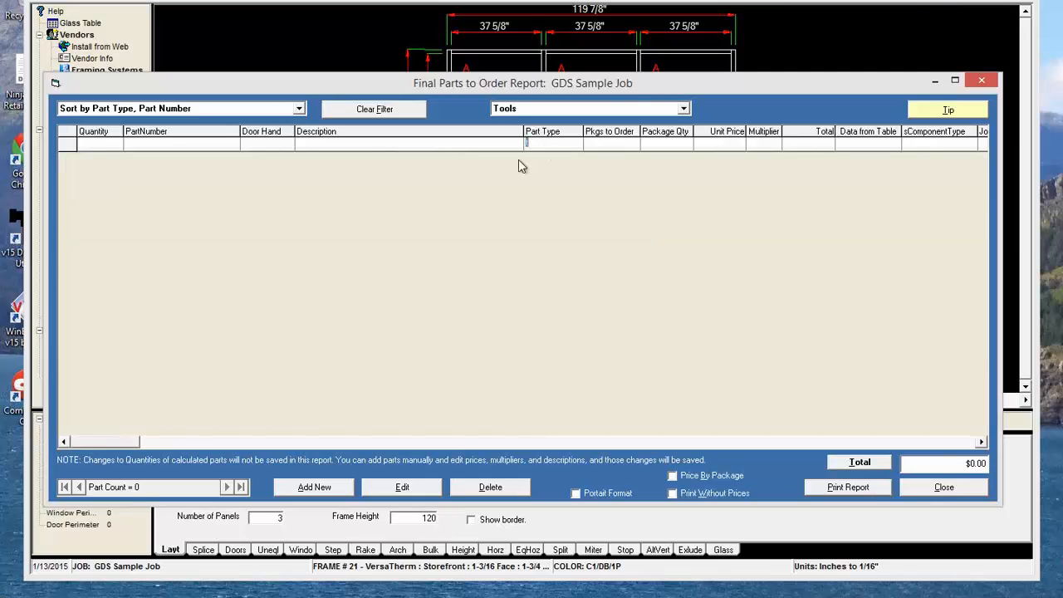
{"action": "type", "text": "s"}
{"action": "left_click", "coordinate": [540, 142]}
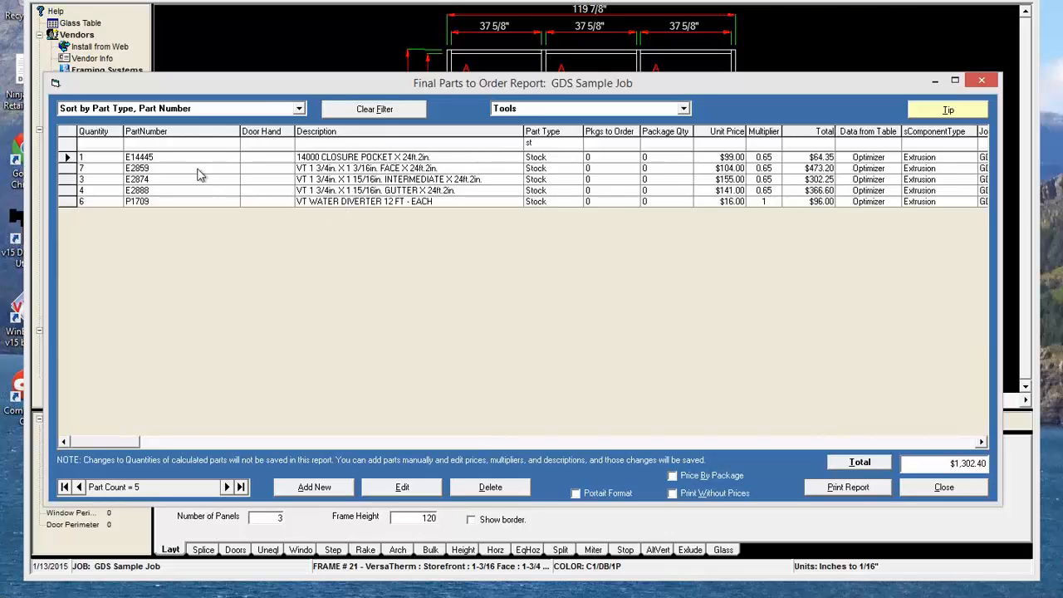
- Start adding a final part numbered MATCH-STOCK and choose to add it to the master parts table first
{"action": "left_click", "coordinate": [317, 487]}
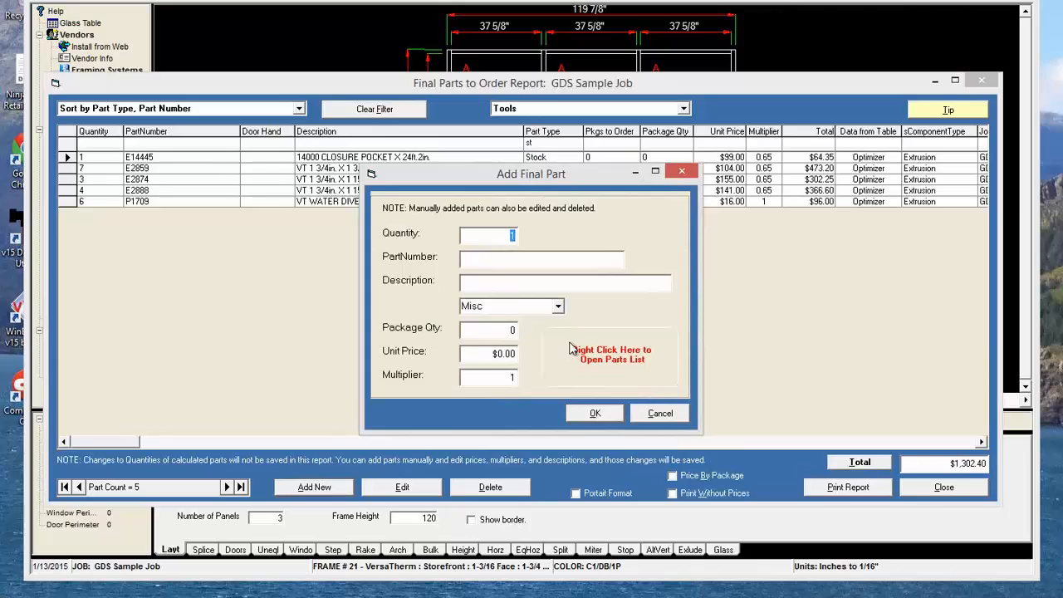
{"action": "left_click", "coordinate": [500, 258]}
{"action": "type", "text": "MATCH-STOCK"}
{"action": "key", "text": "Return"}
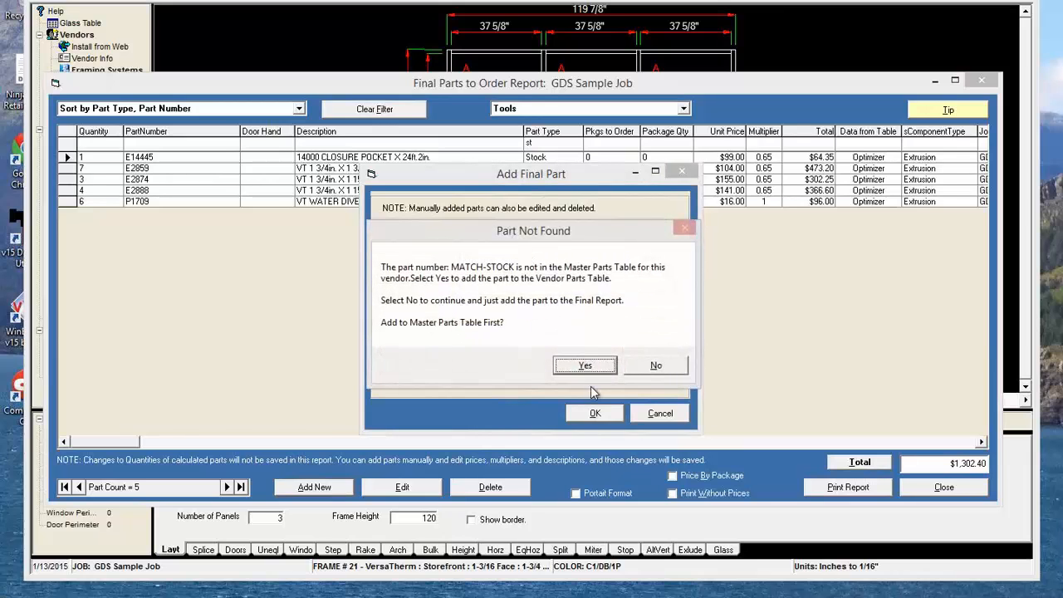
{"action": "left_click", "coordinate": [584, 366]}
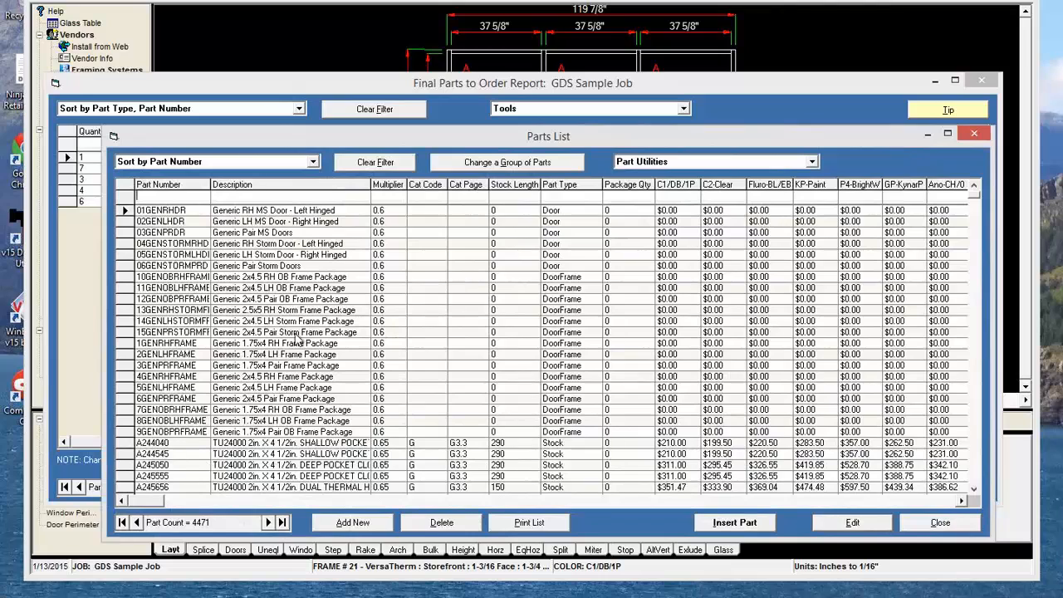
- Create the Stock part MATCH-STOCK in the part table with profile 0, stock length 0 and description "Balance price between manufacturer and us."
{"action": "left_click", "coordinate": [349, 524]}
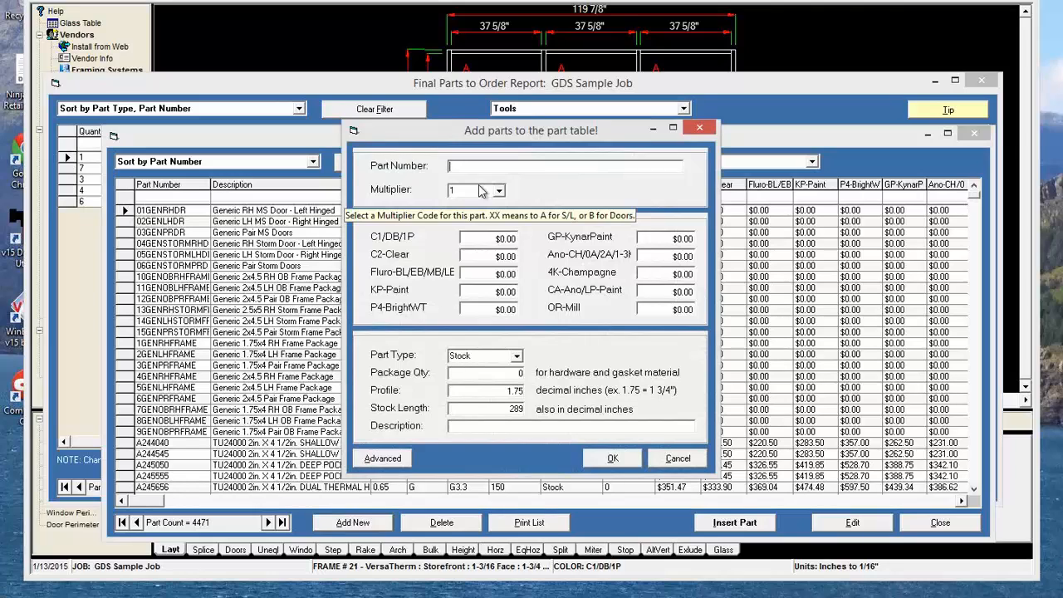
{"action": "type", "text": "MATCH-"}
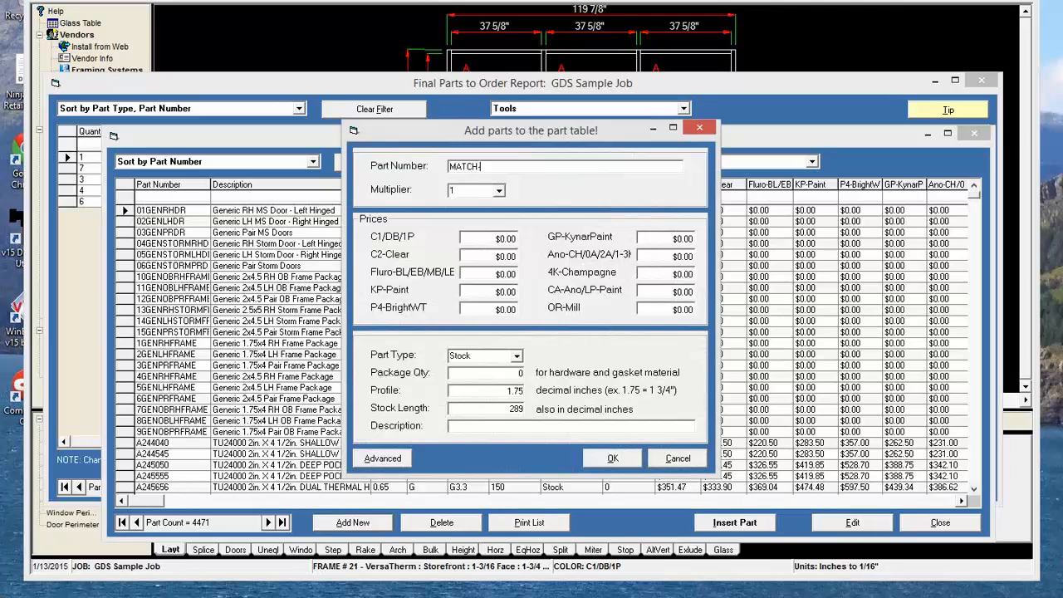
{"action": "key", "text": "Tab"}
{"action": "key", "text": "Tab"}
{"action": "left_click_drag", "start_coordinate": [498, 391], "coordinate": [549, 412]}
{"action": "type", "text": "00"}
{"action": "left_click", "coordinate": [509, 426]}
{"action": "type", "text": "B"}
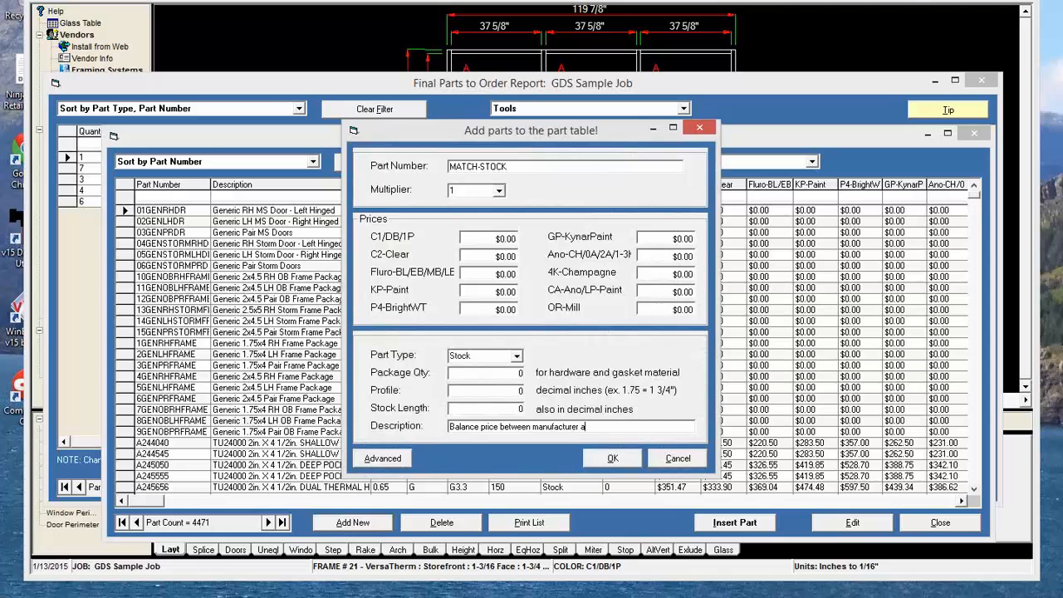
{"action": "left_click", "coordinate": [612, 459]}
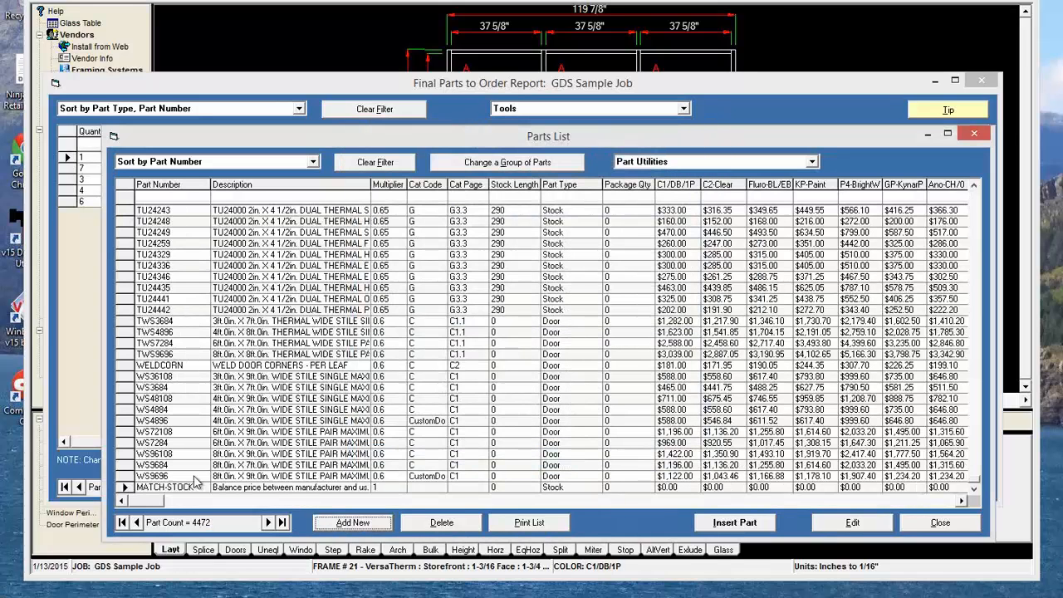
- Insert MATCH-STOCK into the final parts report and set its unit price to -100
{"action": "left_click", "coordinate": [709, 523]}
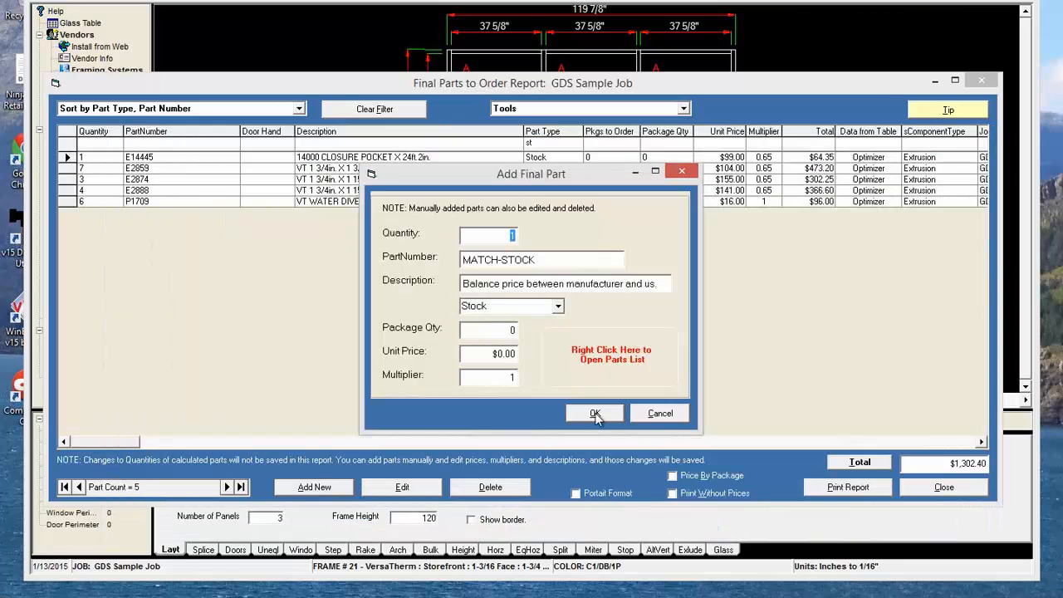
{"action": "left_click", "coordinate": [595, 413]}
{"action": "left_click", "coordinate": [822, 214]}
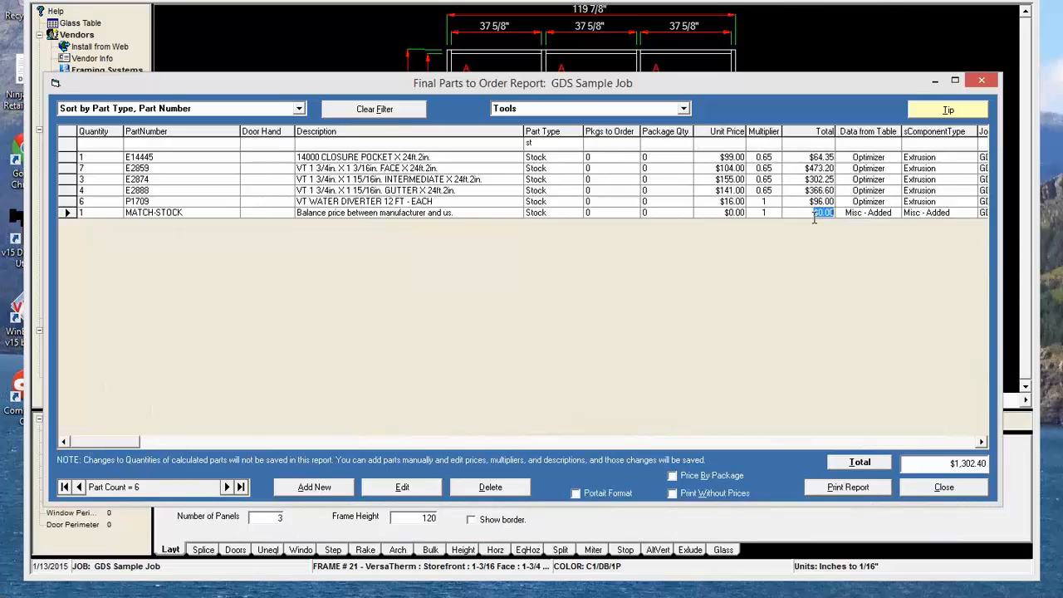
{"action": "left_click", "coordinate": [724, 213]}
{"action": "type", "text": "-100"}
{"action": "left_click", "coordinate": [731, 179]}
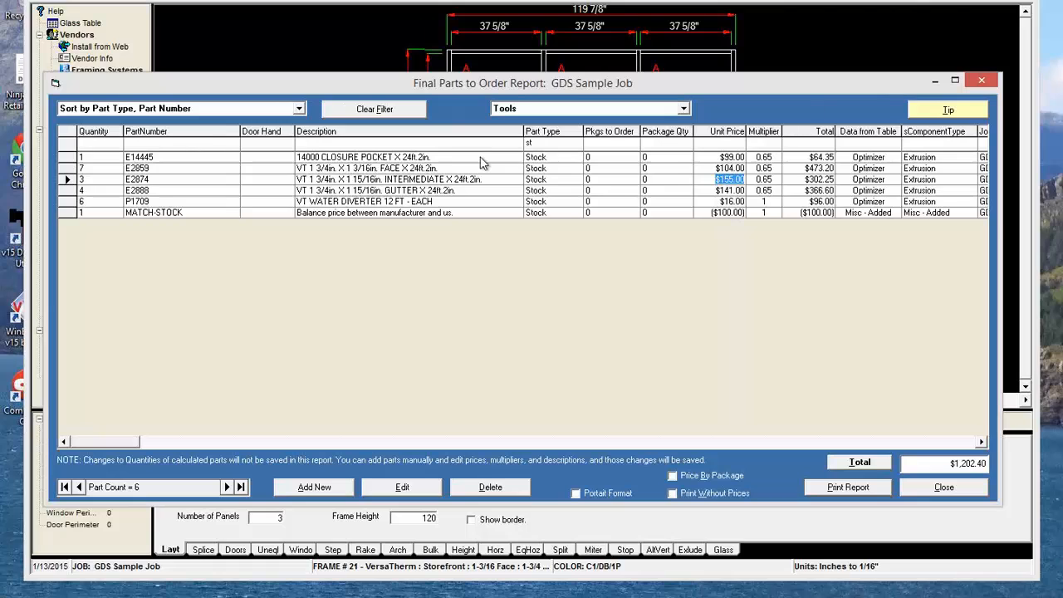
- Clear the report's part type filter and take a brief look at the Hardware List without adding a part
{"action": "left_click", "coordinate": [354, 113]}
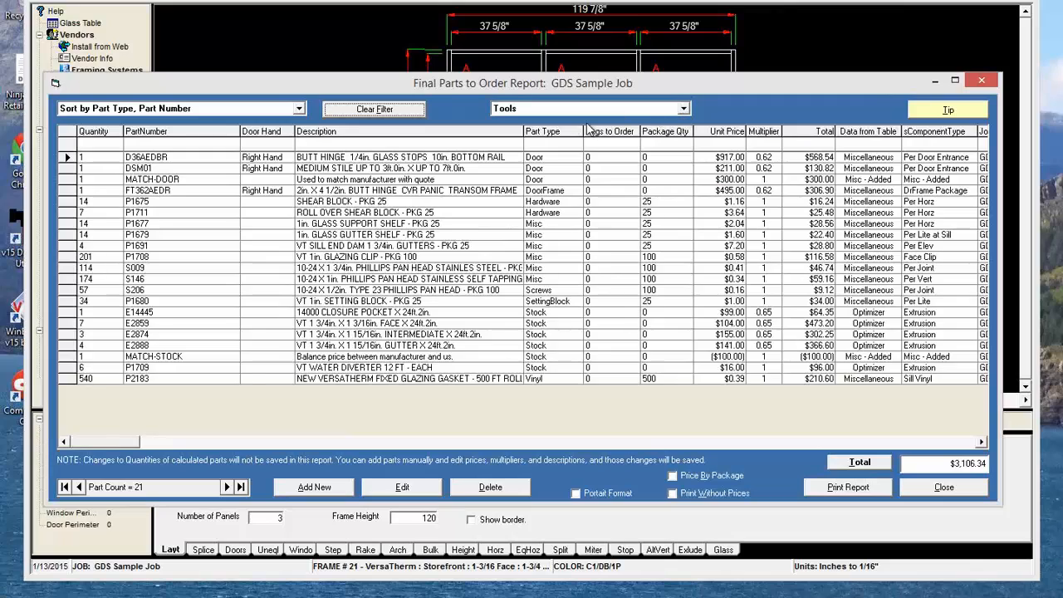
{"action": "left_click", "coordinate": [681, 112]}
{"action": "left_click", "coordinate": [527, 160]}
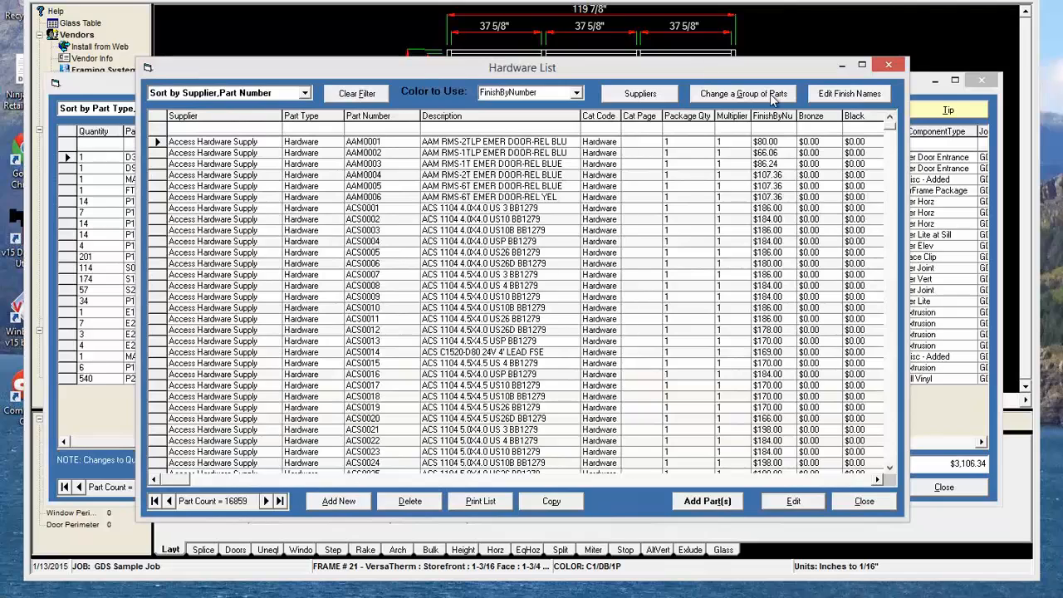
{"action": "left_click", "coordinate": [888, 64]}
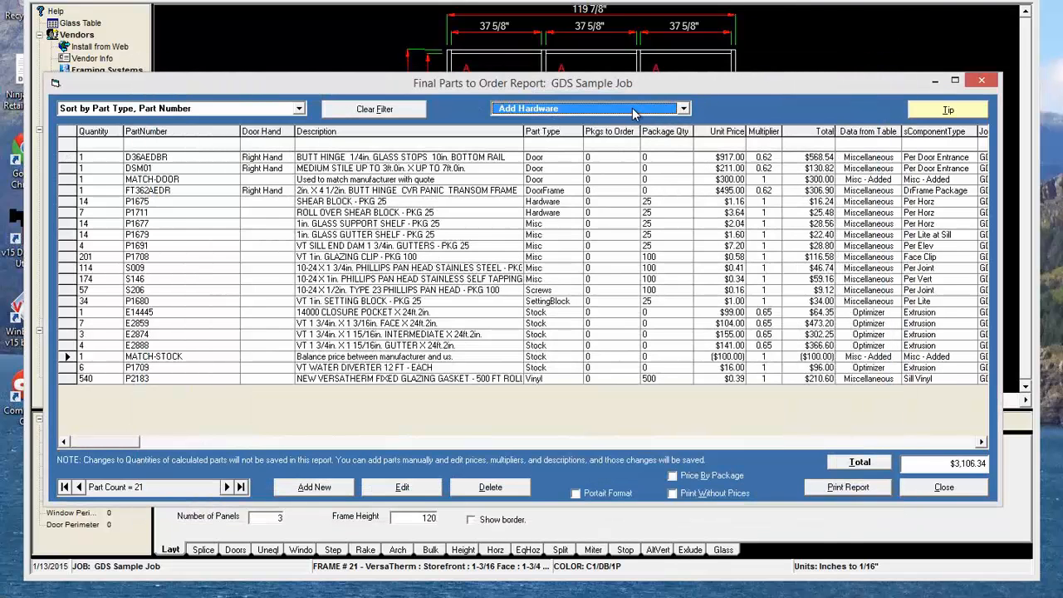
- Filter the Hardware List descriptions by "vnd" and add part KACS2502 to the final parts report
{"action": "left_click", "coordinate": [632, 107]}
{"action": "left_click", "coordinate": [548, 160]}
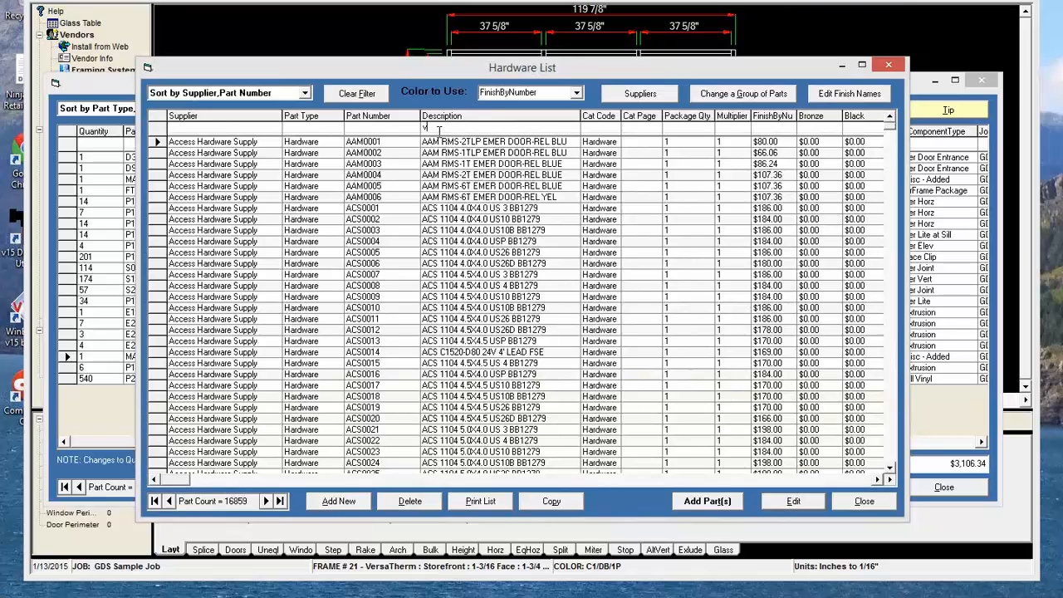
{"action": "type", "text": "vnd"}
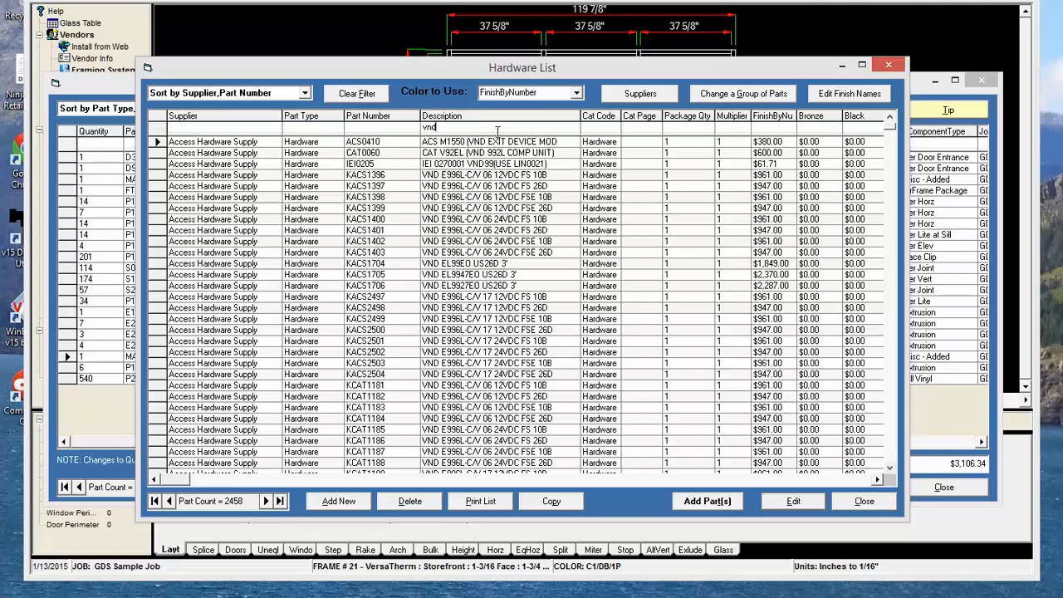
{"action": "left_click", "coordinate": [494, 356]}
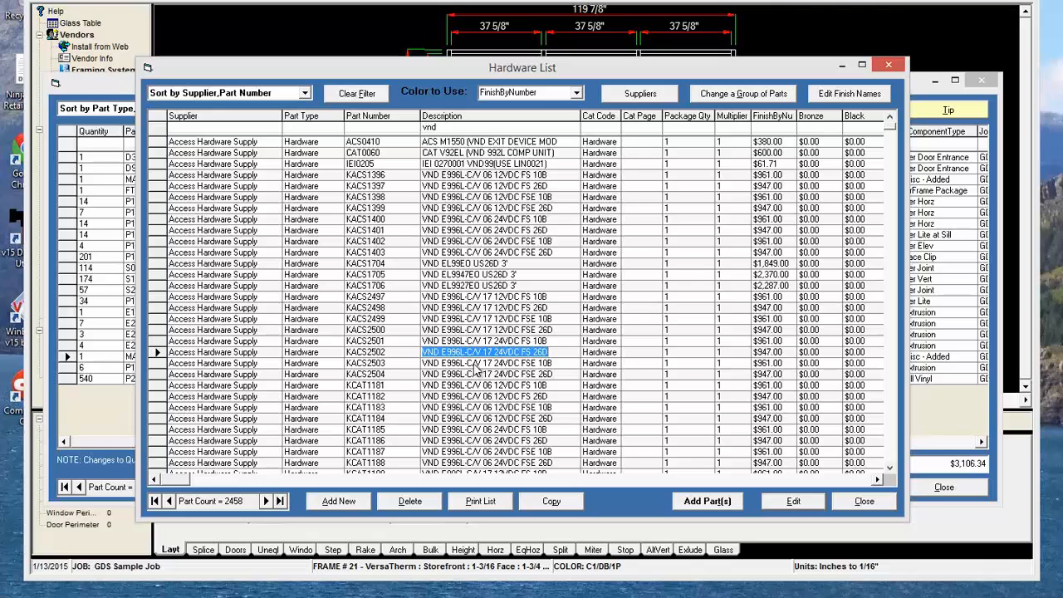
{"action": "left_click", "coordinate": [702, 501]}
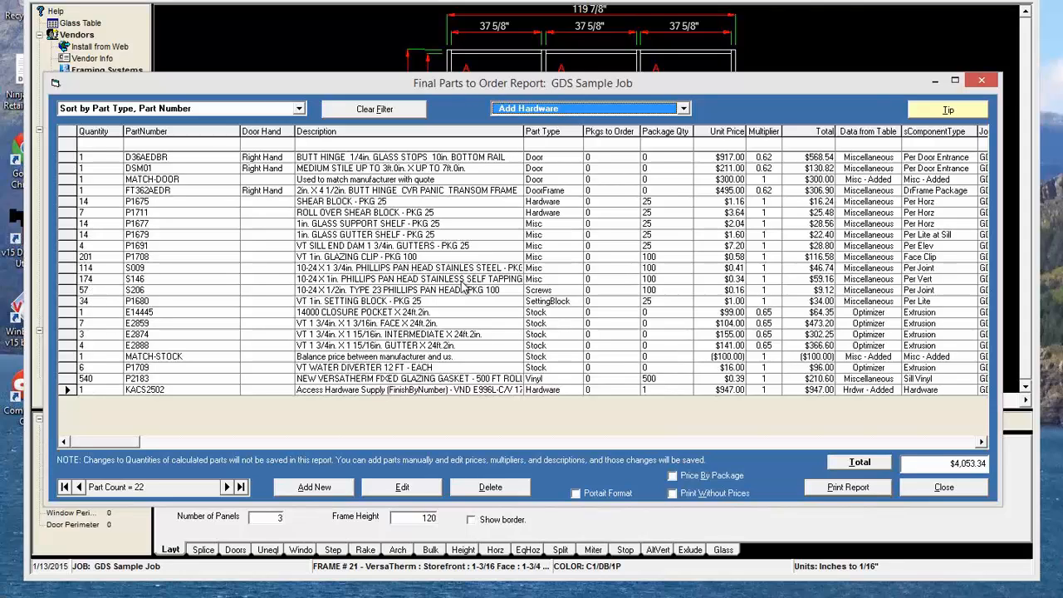
- Price the final parts report by package and create a GTS file from it
{"action": "left_click", "coordinate": [671, 474]}
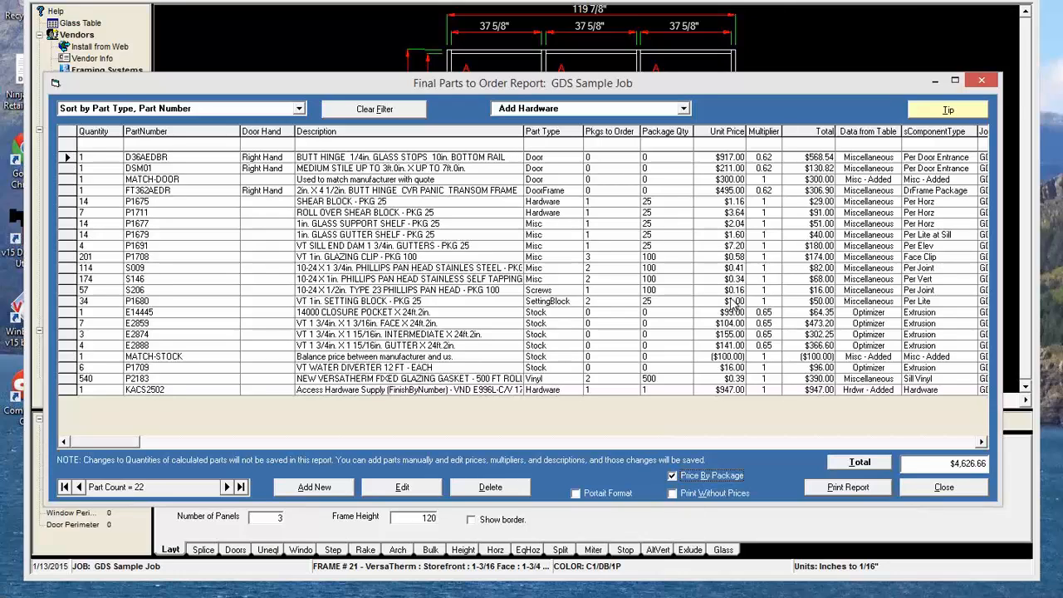
{"action": "left_click", "coordinate": [681, 109]}
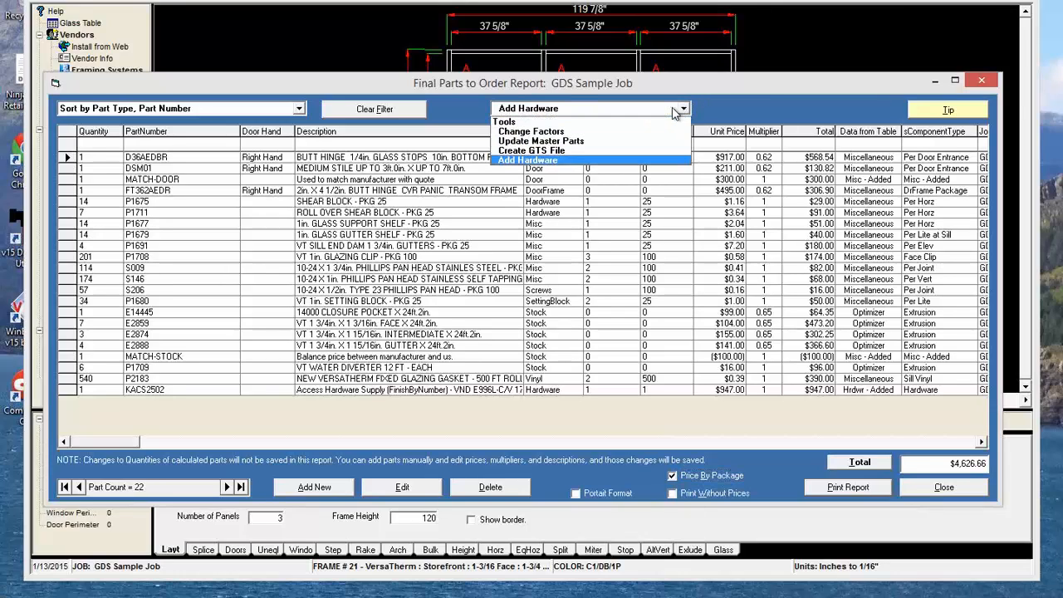
{"action": "left_click", "coordinate": [543, 151]}
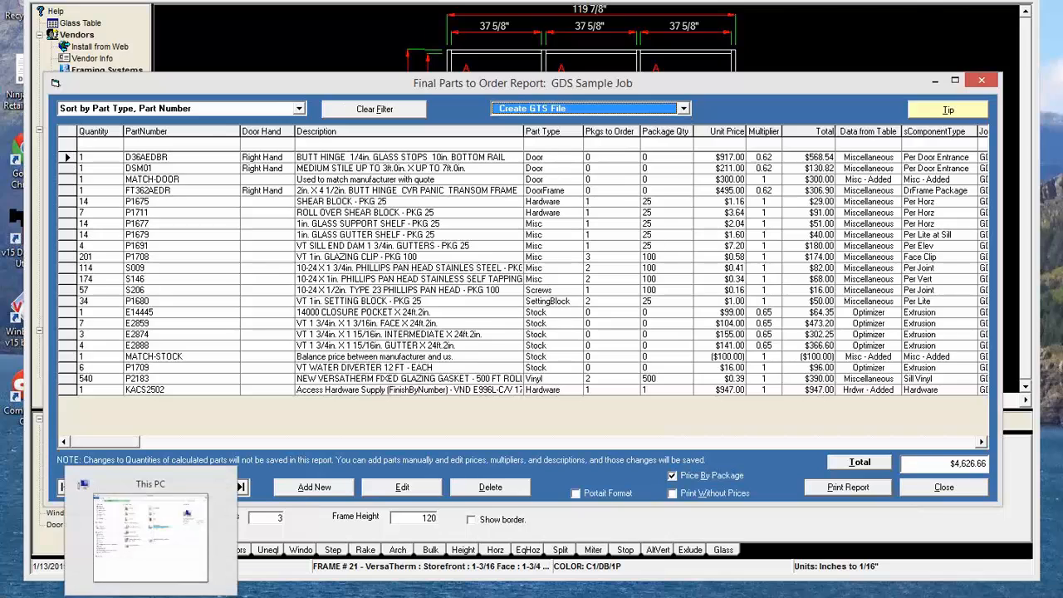
- Switch to File Explorer and open the GTS folder in C:\WinBidPro\Tubelite Inc to view the exported files
{"action": "left_click", "coordinate": [149, 596]}
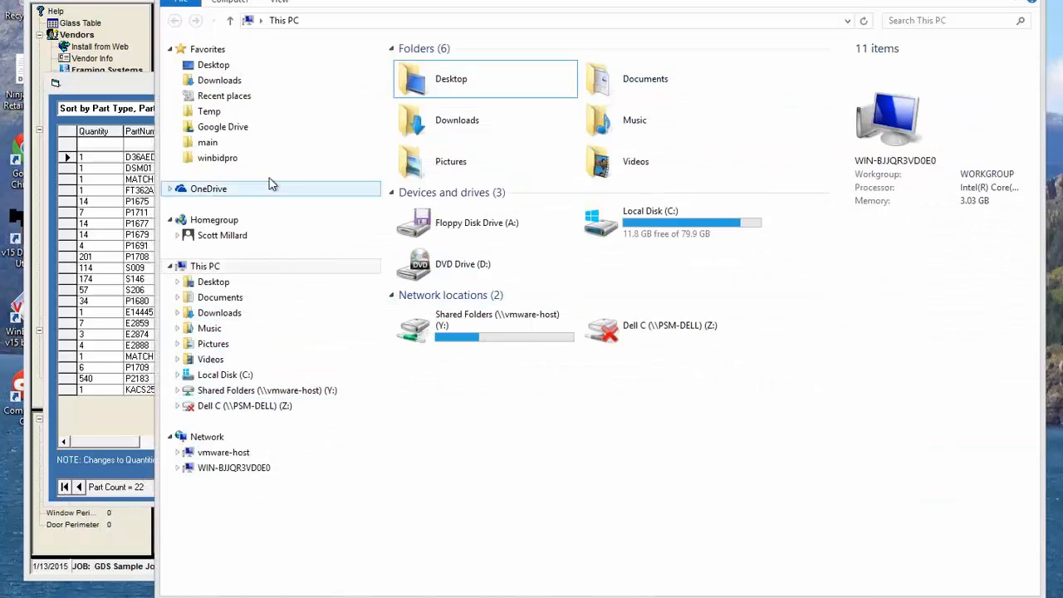
{"action": "left_click", "coordinate": [218, 159]}
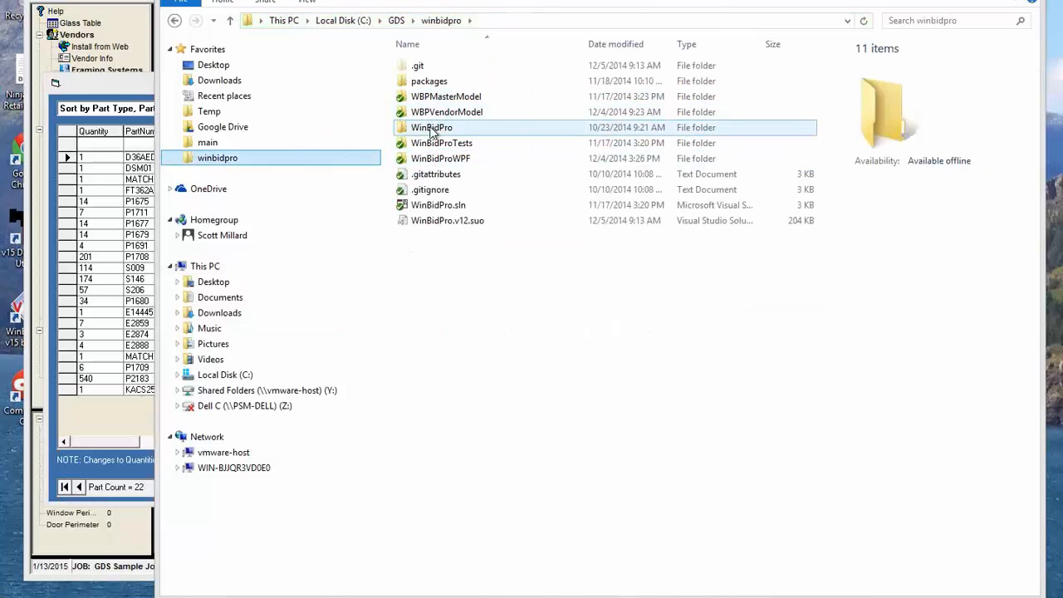
{"action": "left_click", "coordinate": [210, 375]}
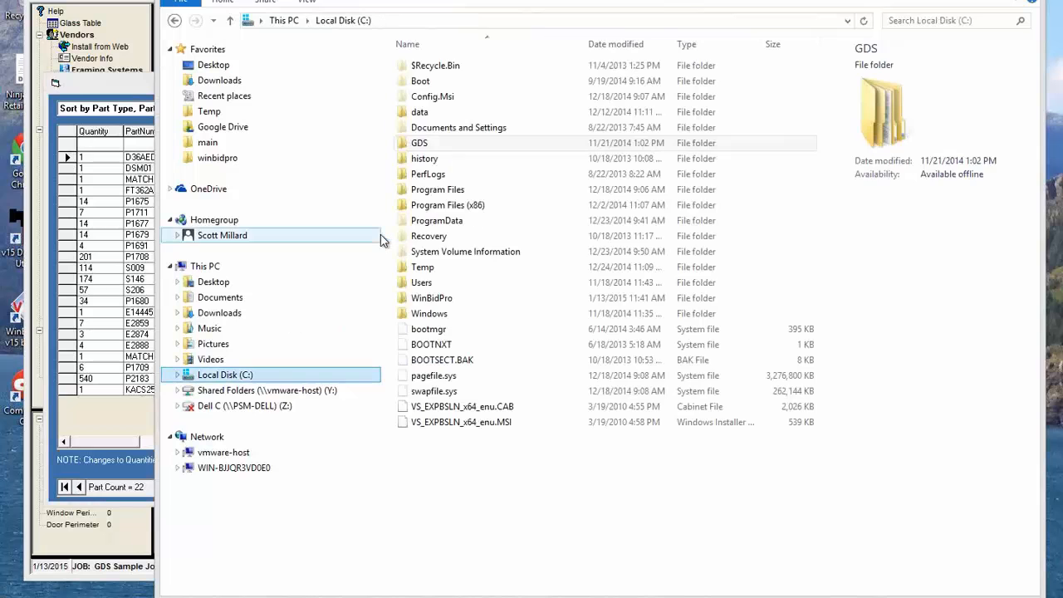
{"action": "double_click", "coordinate": [431, 297]}
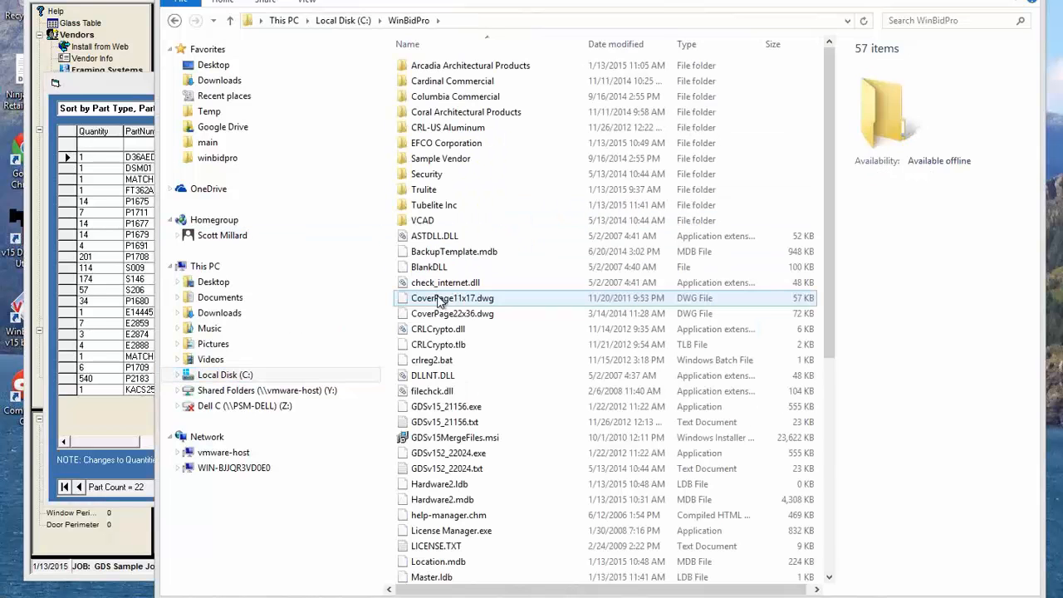
{"action": "double_click", "coordinate": [433, 206]}
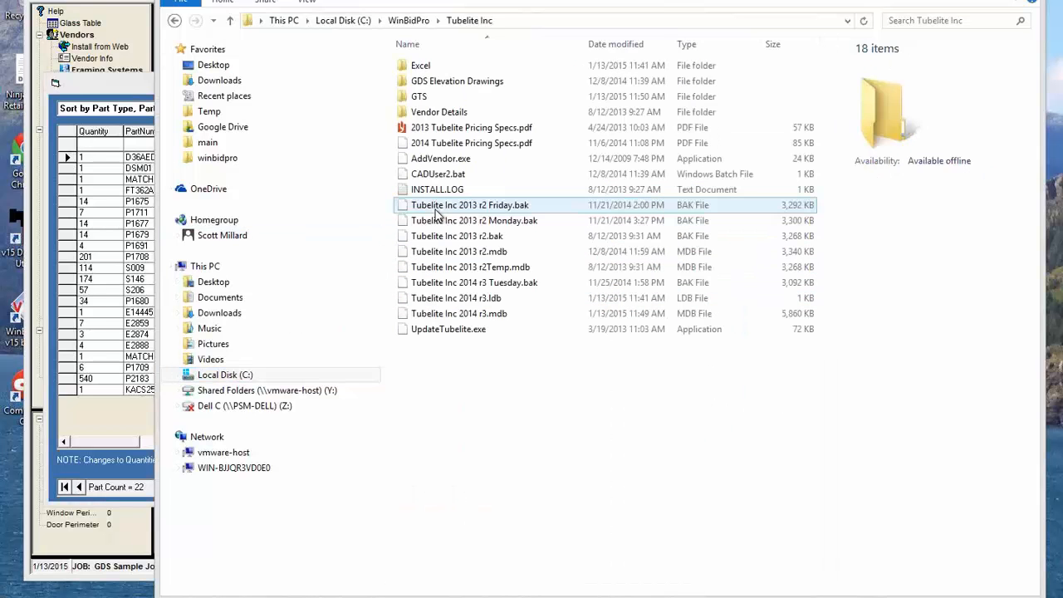
{"action": "left_click", "coordinate": [418, 98]}
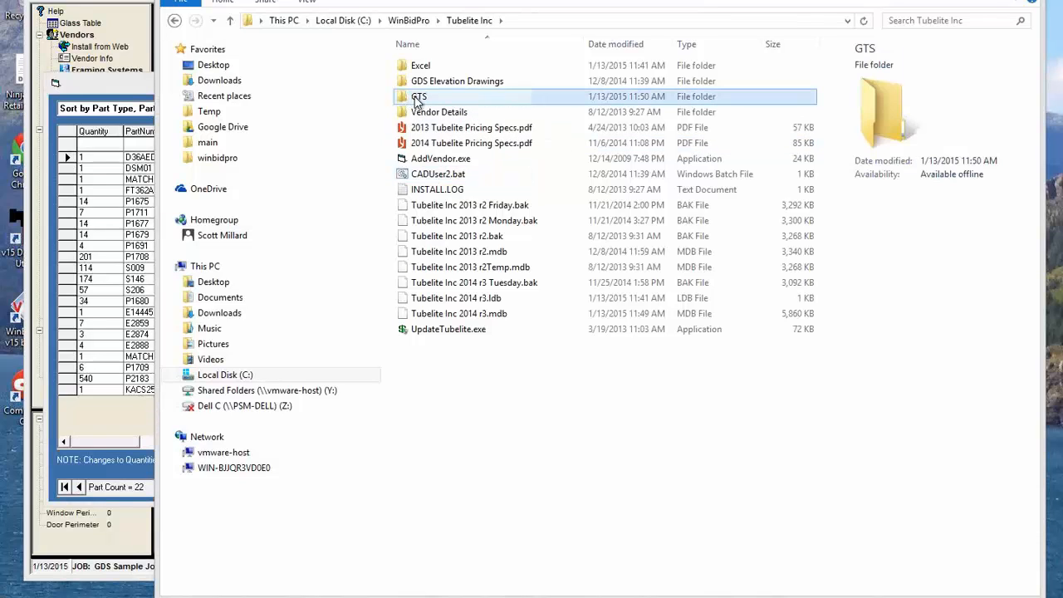
{"action": "double_click", "coordinate": [417, 98]}
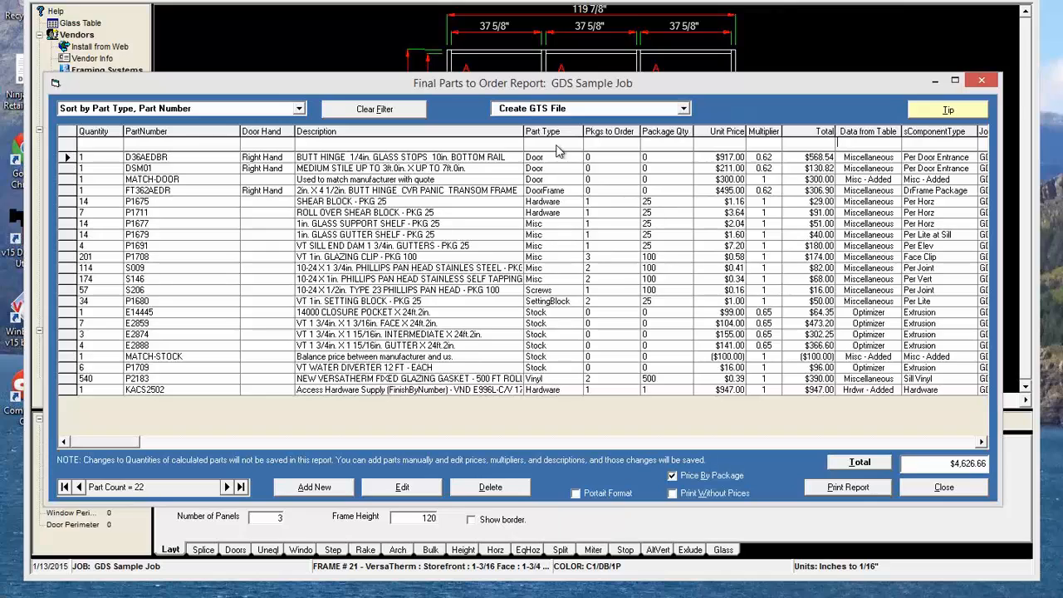
- Filter the report's part types by "mi", change the multiplier of the filtered Misc parts to 0.55, and clear the filter
{"action": "type", "text": "m"}
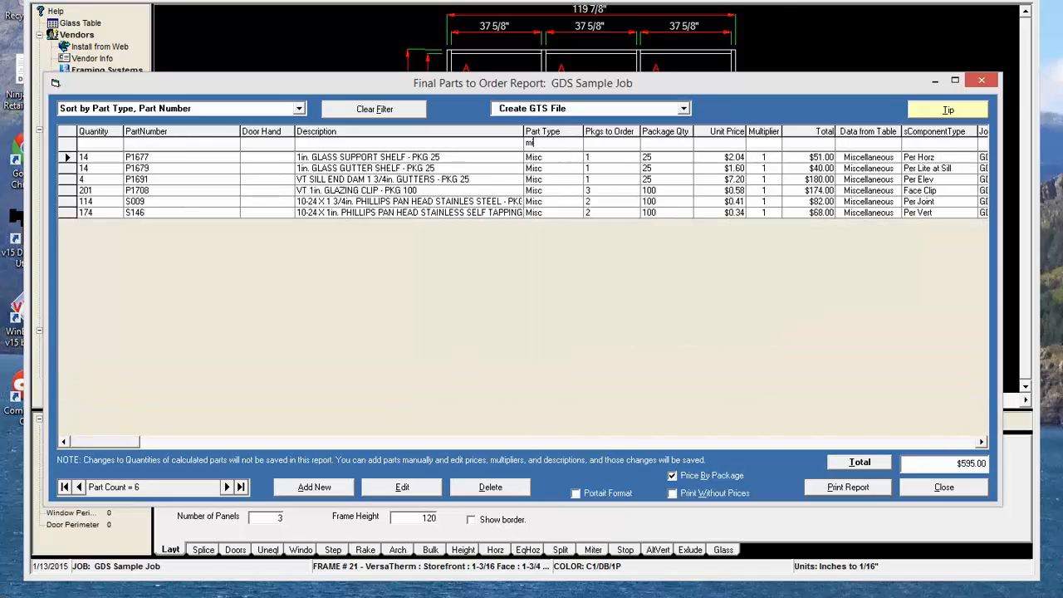
{"action": "type", "text": "i"}
{"action": "left_click", "coordinate": [540, 113]}
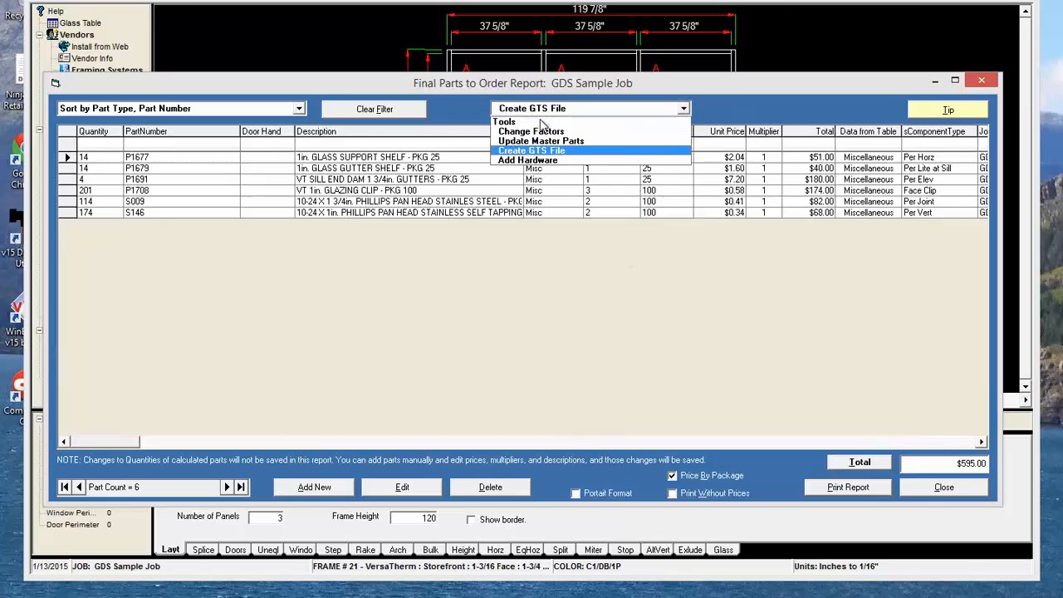
{"action": "left_click", "coordinate": [541, 133]}
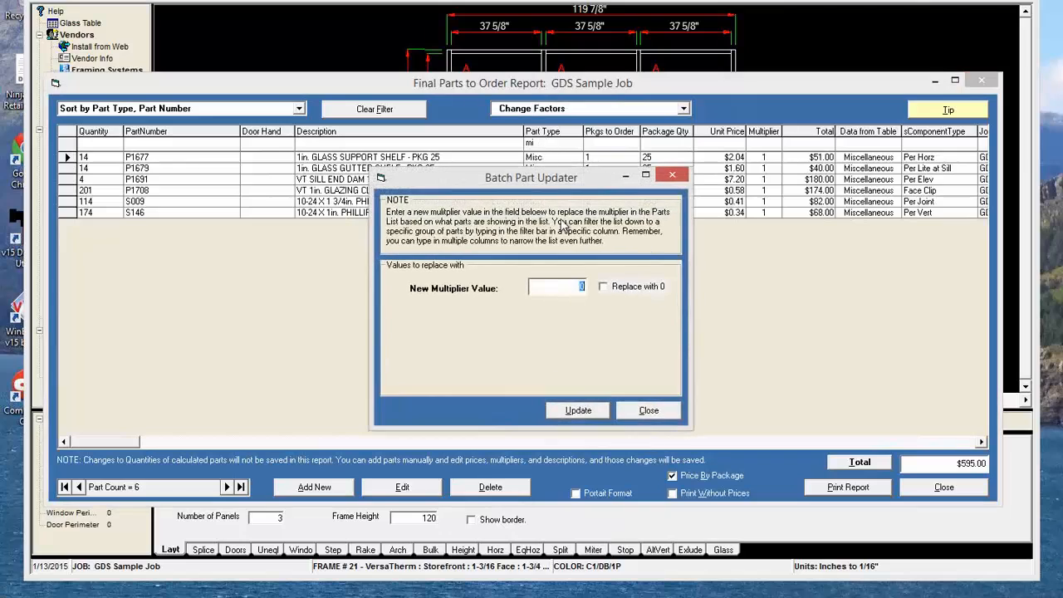
{"action": "type", "text": "0.55"}
{"action": "left_click", "coordinate": [578, 410]}
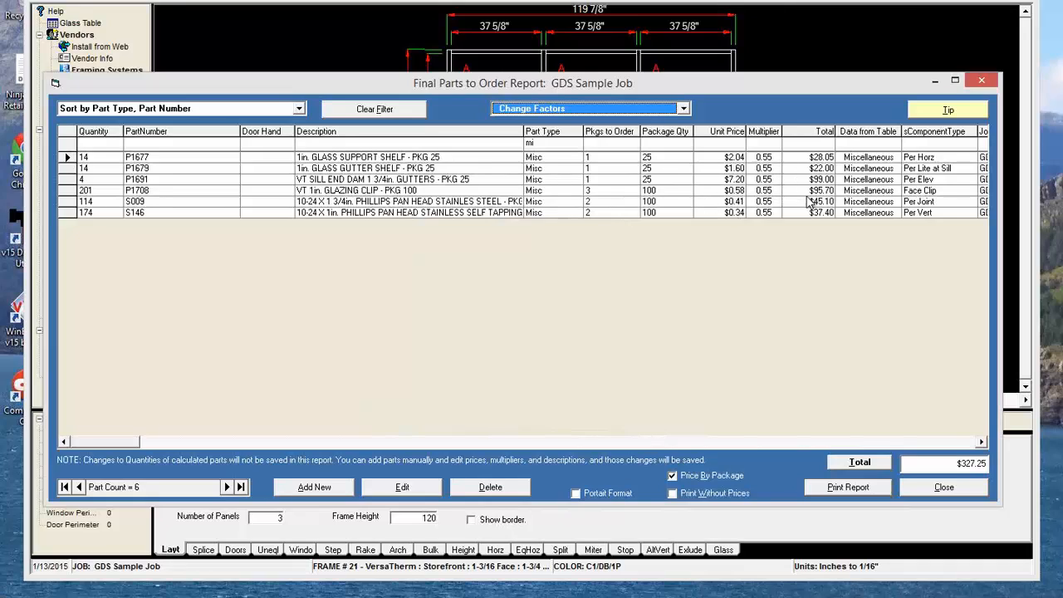
{"action": "left_click", "coordinate": [683, 108]}
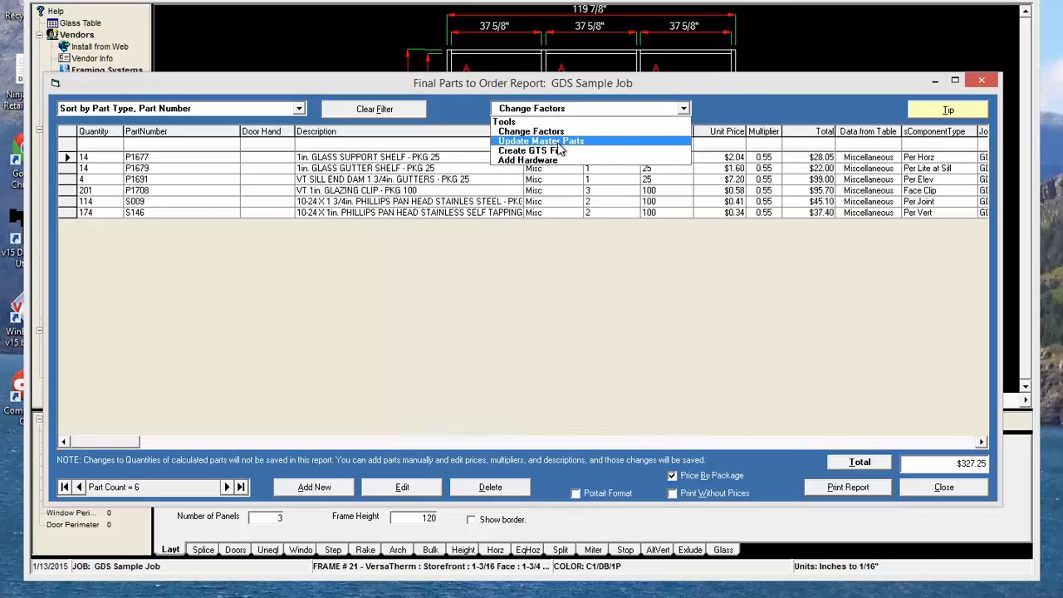
{"action": "left_click", "coordinate": [760, 106]}
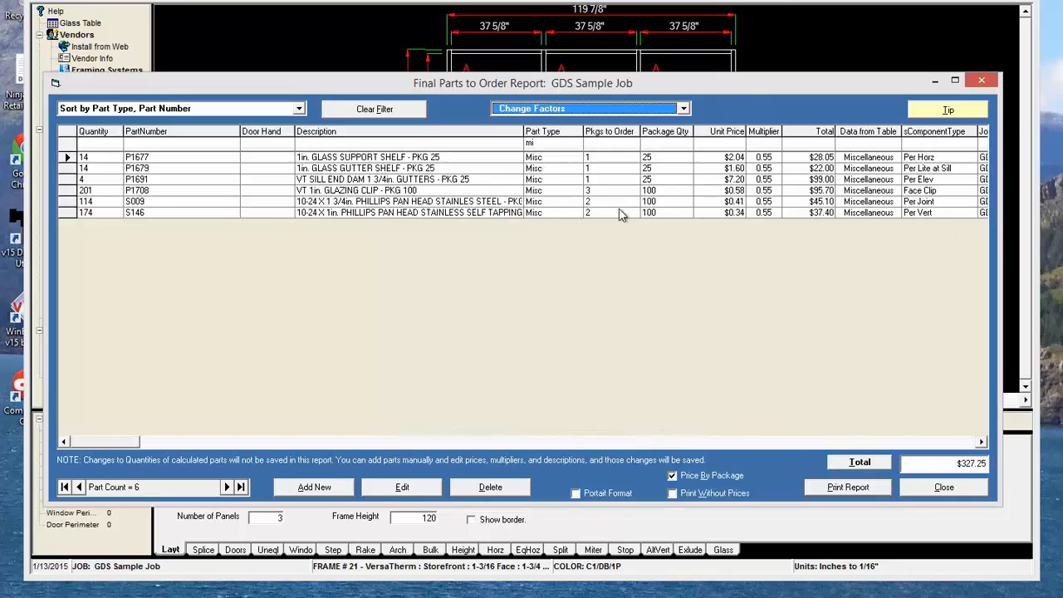
{"action": "left_click", "coordinate": [402, 114]}
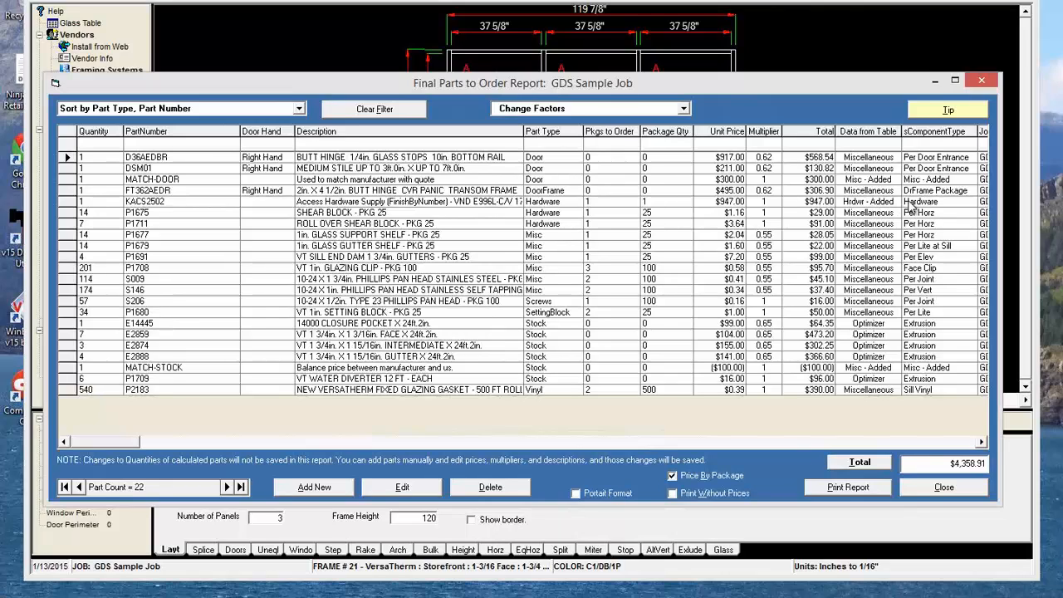
- Filter the report's component types by "h" to review the added hardware, and clear the filter without changing the part
{"action": "left_click", "coordinate": [906, 143]}
{"action": "type", "text": "h"}
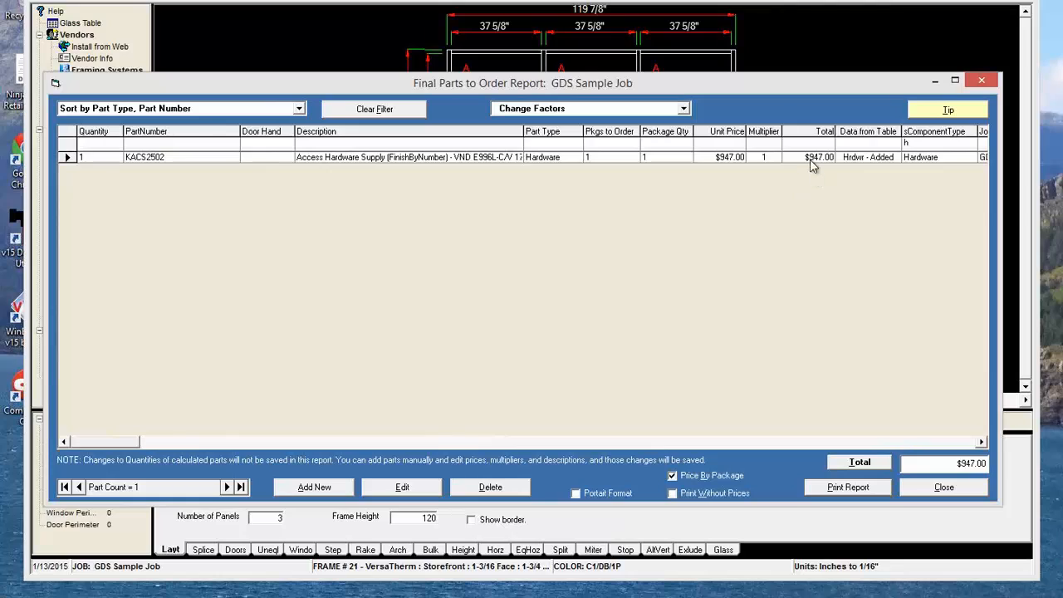
{"action": "left_click", "coordinate": [683, 109]}
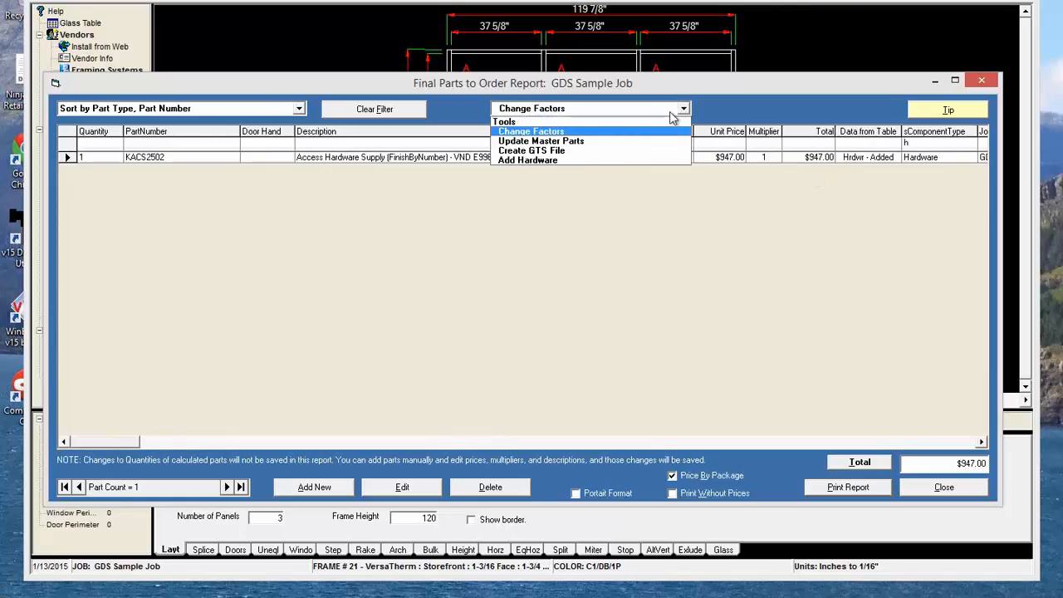
{"action": "left_click", "coordinate": [741, 84]}
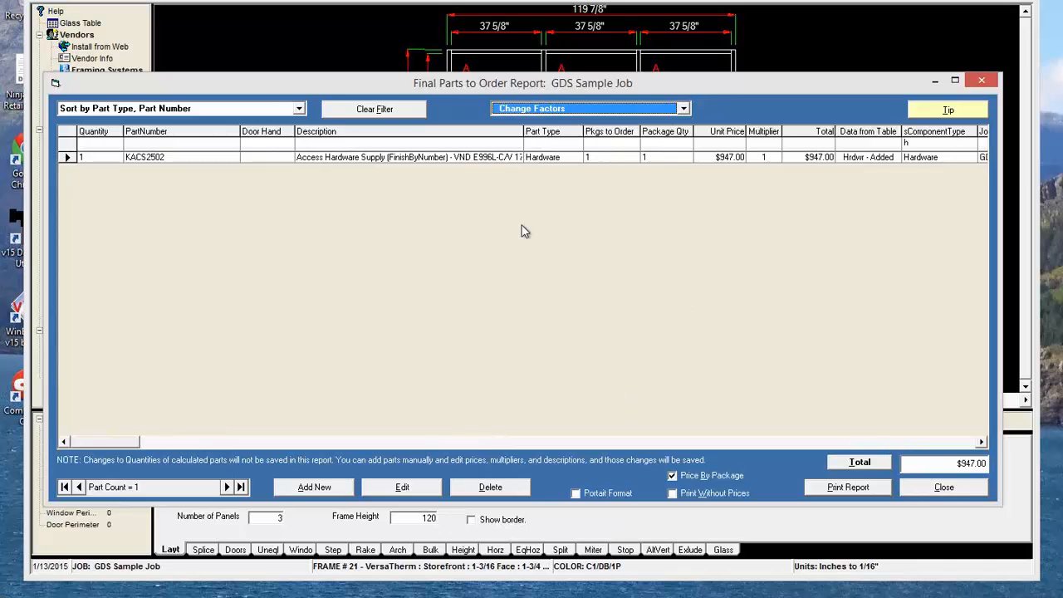
{"action": "left_click", "coordinate": [376, 109]}
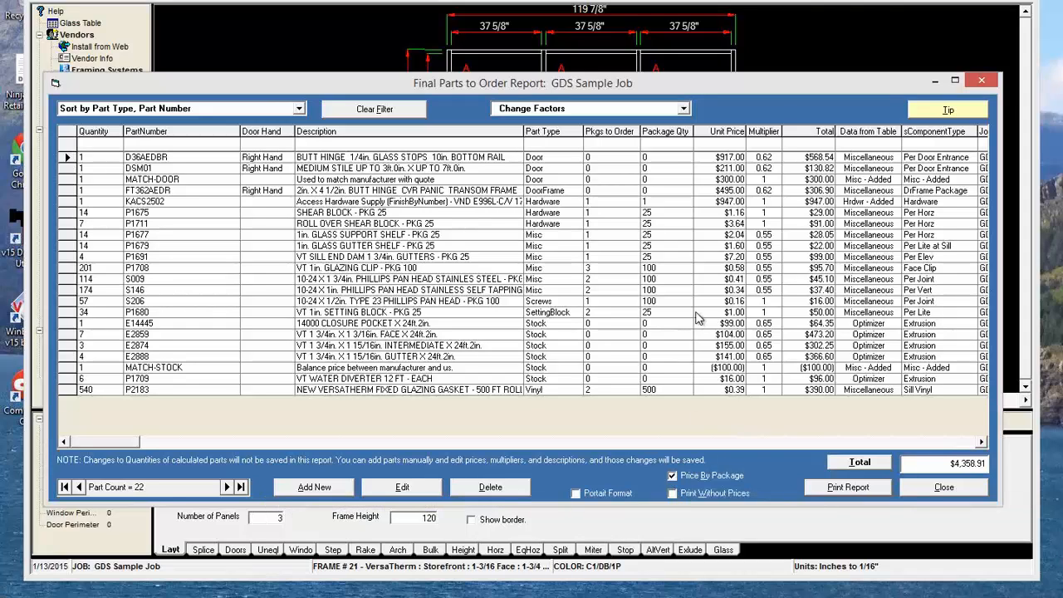
- Sort the final parts report by From Table, Part Number, followed by a sort on Part Number alone
{"action": "left_click", "coordinate": [299, 109]}
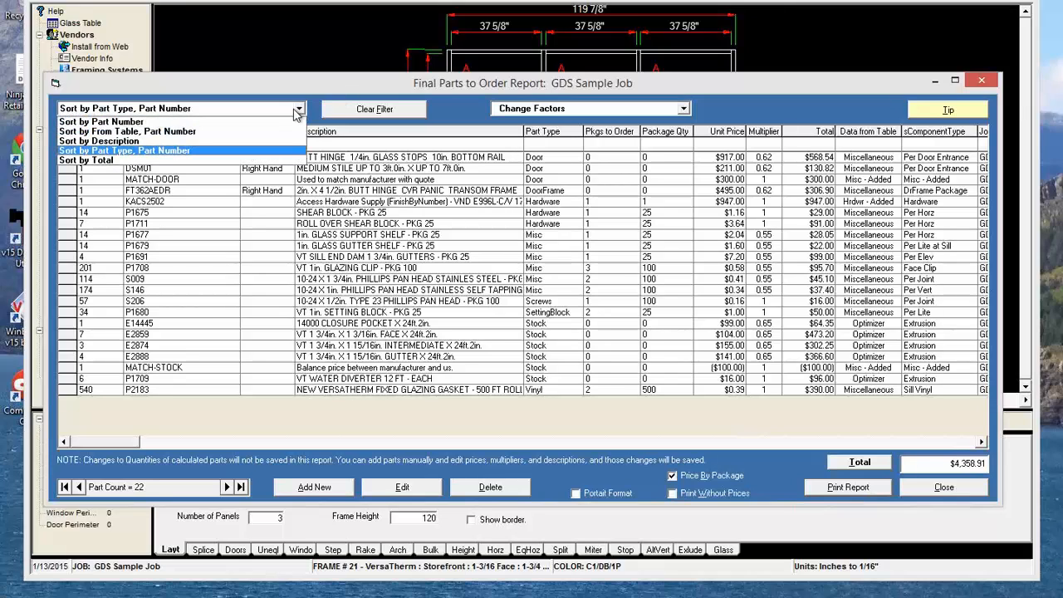
{"action": "left_click", "coordinate": [125, 132]}
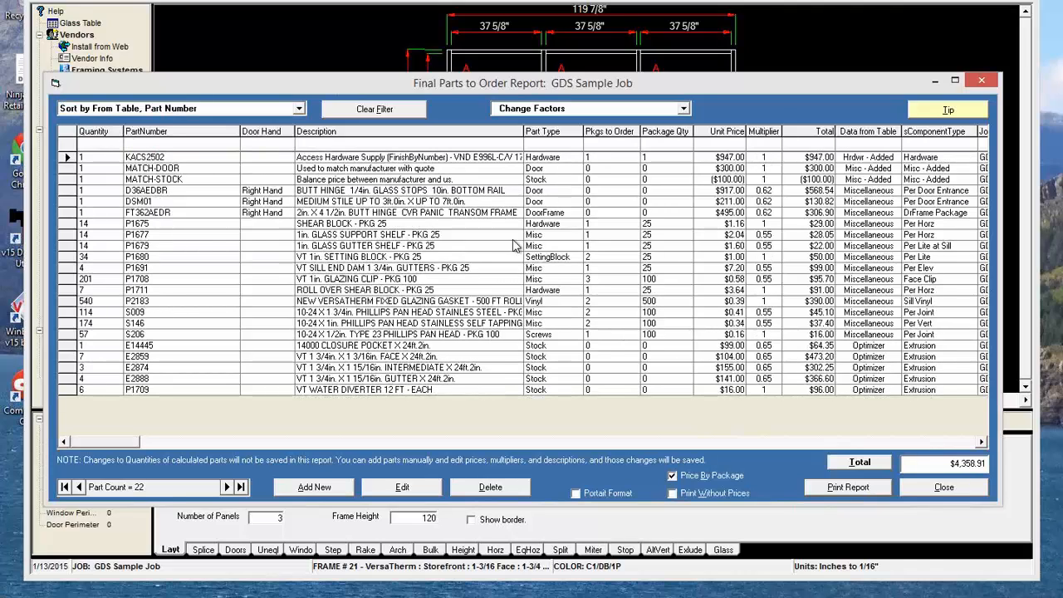
{"action": "left_click", "coordinate": [207, 111]}
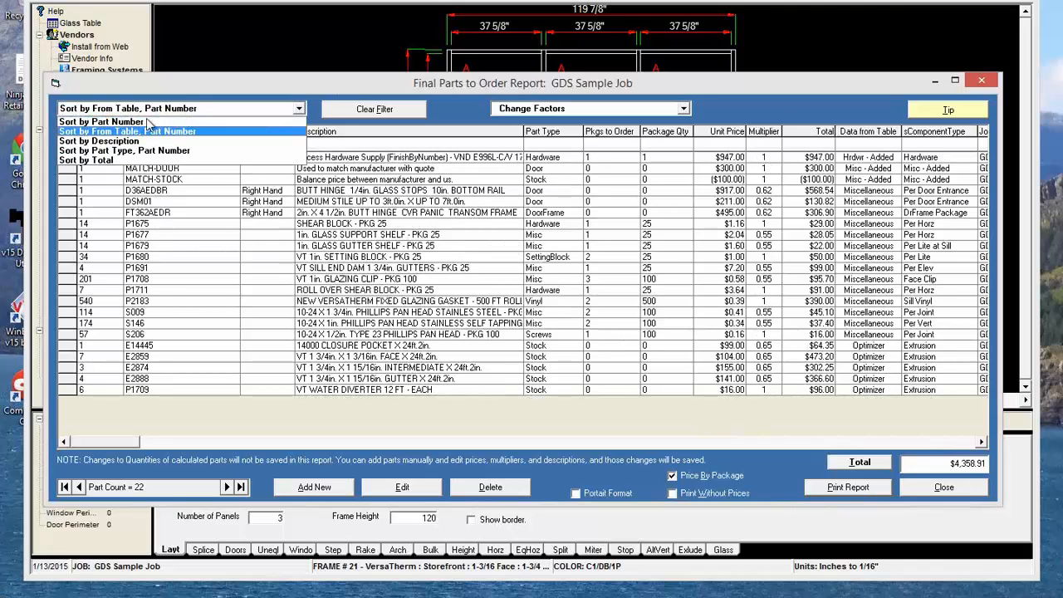
{"action": "left_click", "coordinate": [143, 149]}
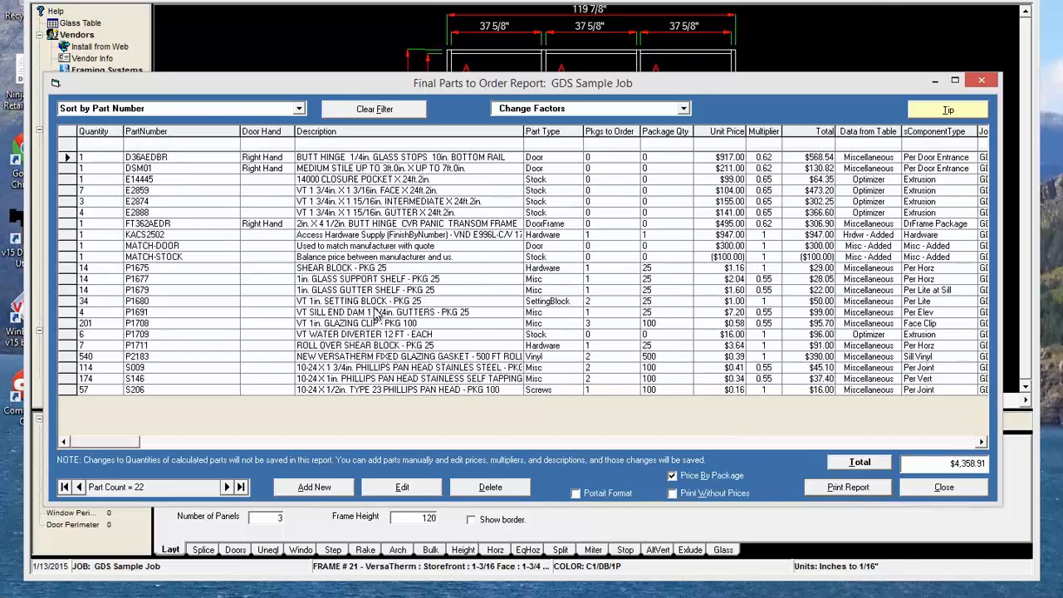
- Close and reopen the Final Parts report, and sort it by Part Type, Part Number
{"action": "left_click", "coordinate": [927, 491]}
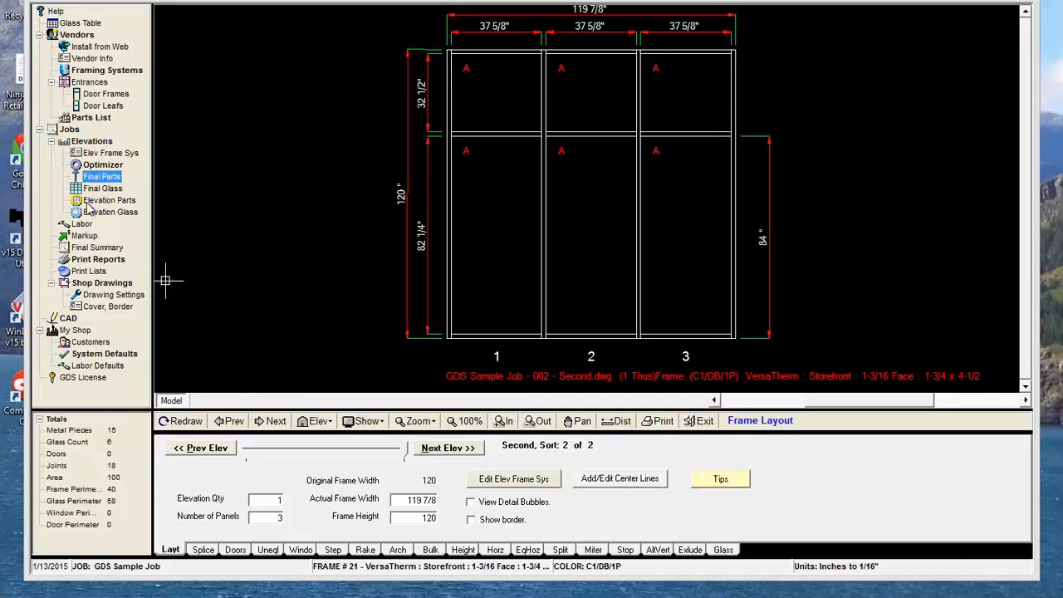
{"action": "left_click", "coordinate": [102, 174]}
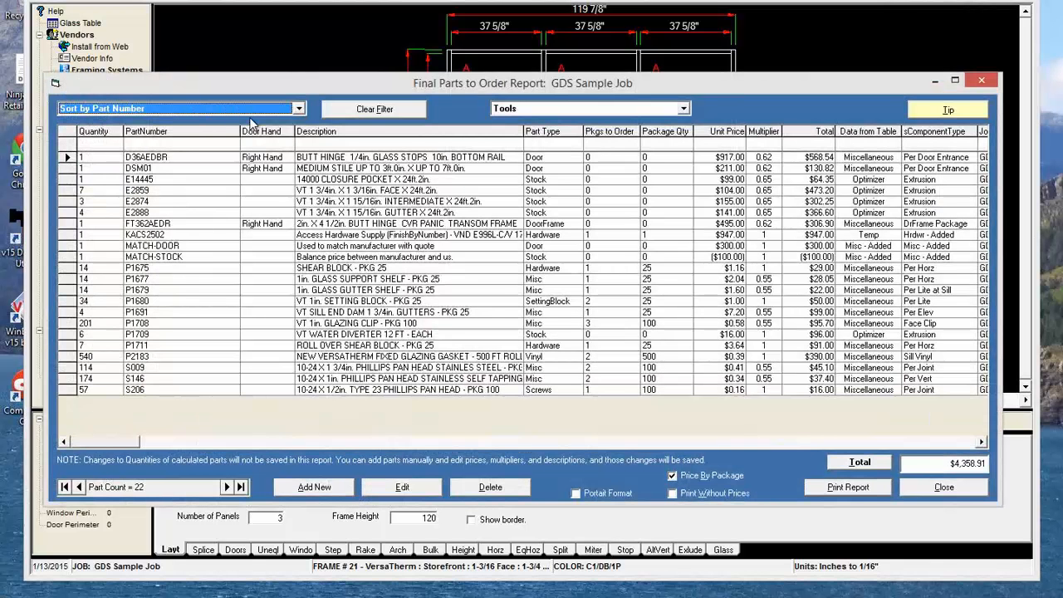
{"action": "left_click", "coordinate": [297, 109]}
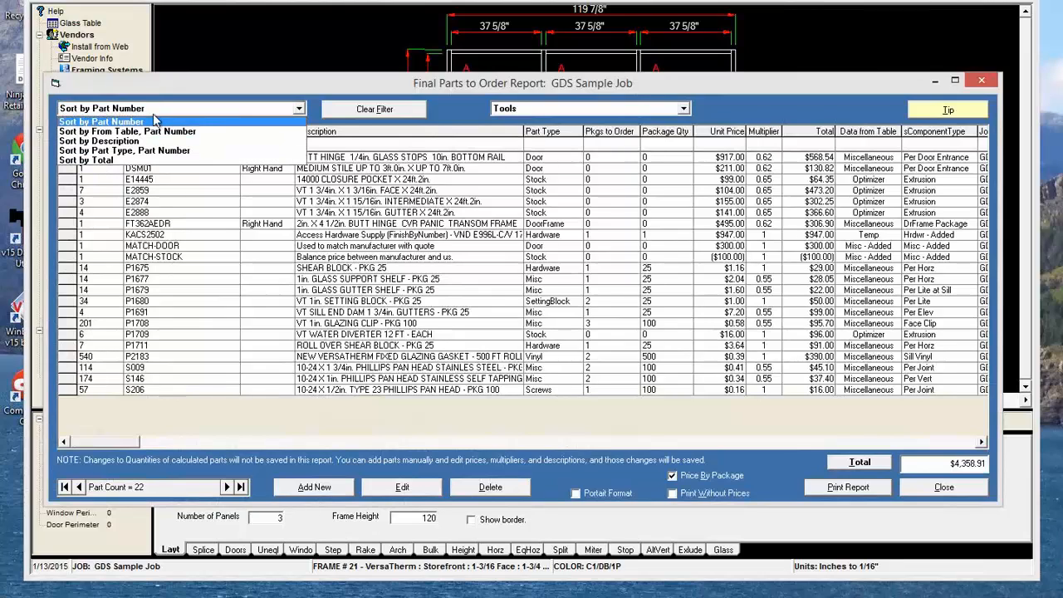
{"action": "left_click", "coordinate": [123, 150]}
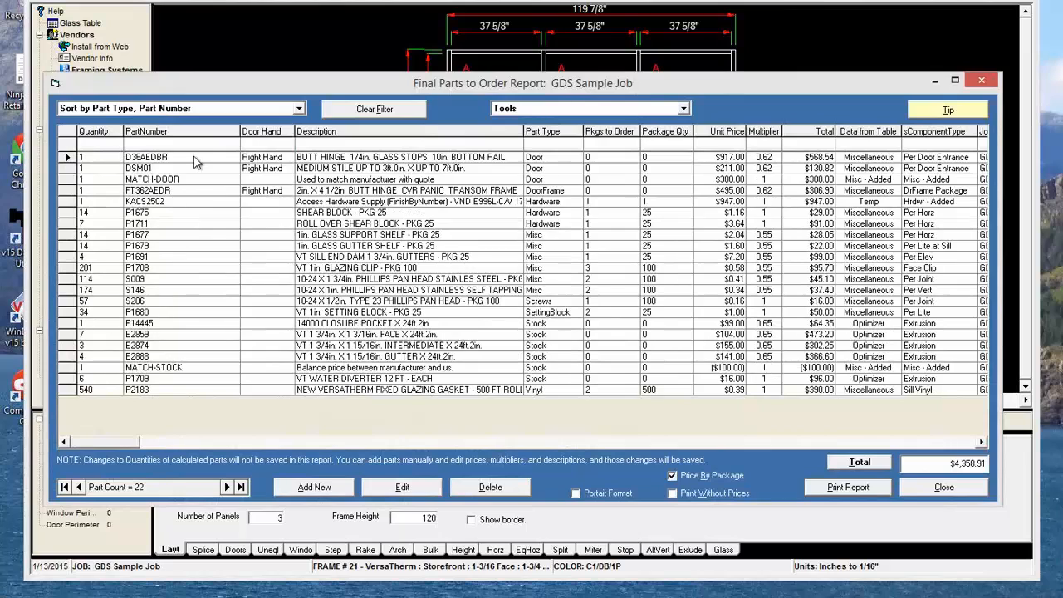